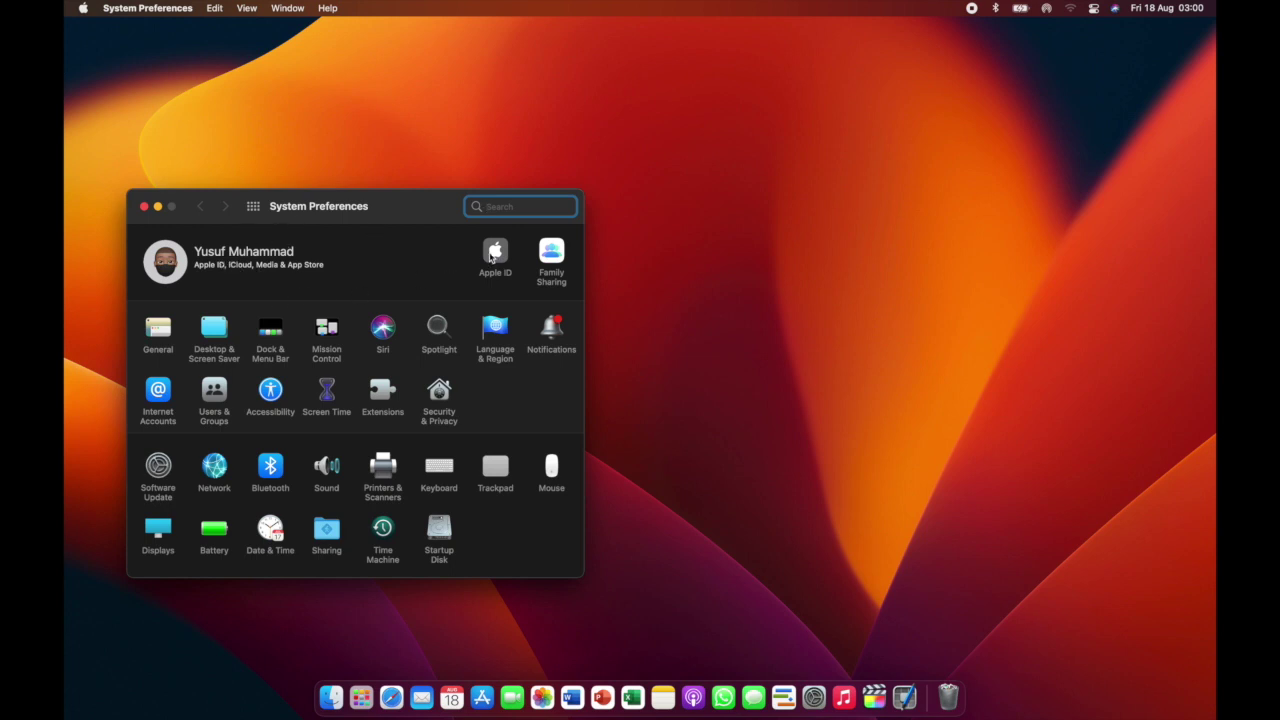
# Step: Move the System Preferences window toward the middle of the screen
pyautogui.moveTo(401, 202); pyautogui.dragTo(580, 220)
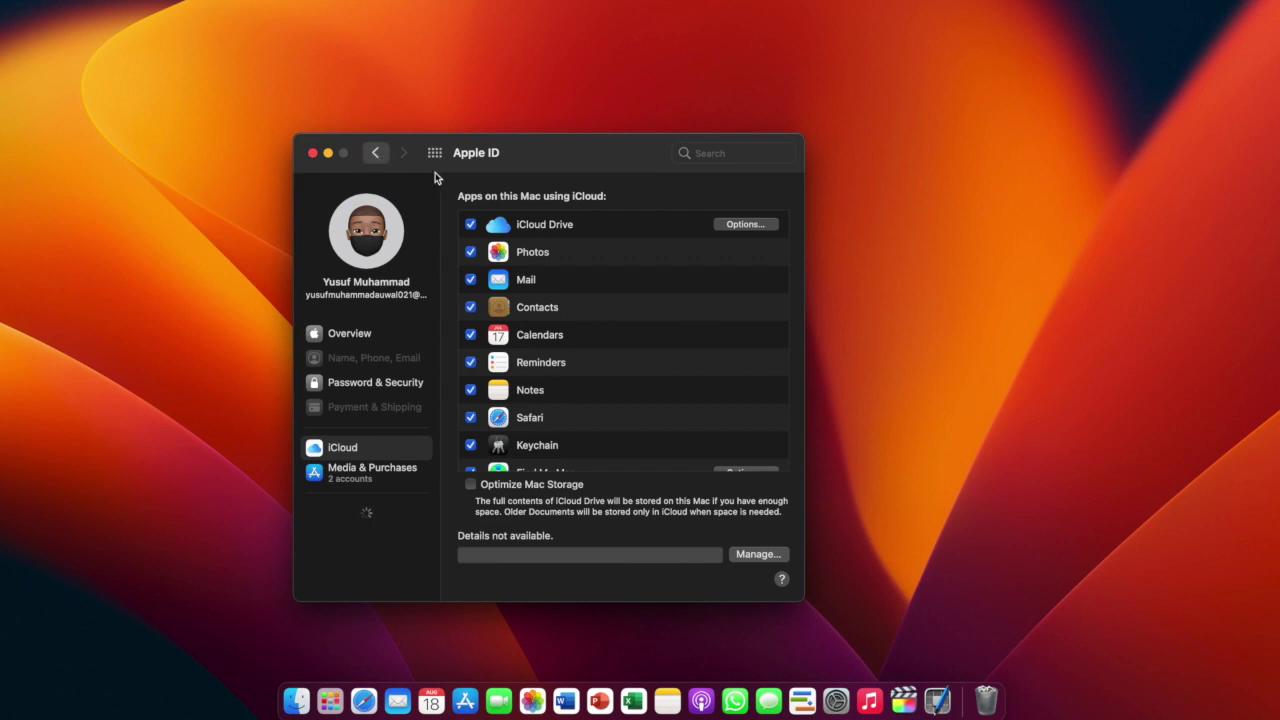
# Step: Go back from the iCloud apps list to the preferences overview
pyautogui.press('super+bracketleft')
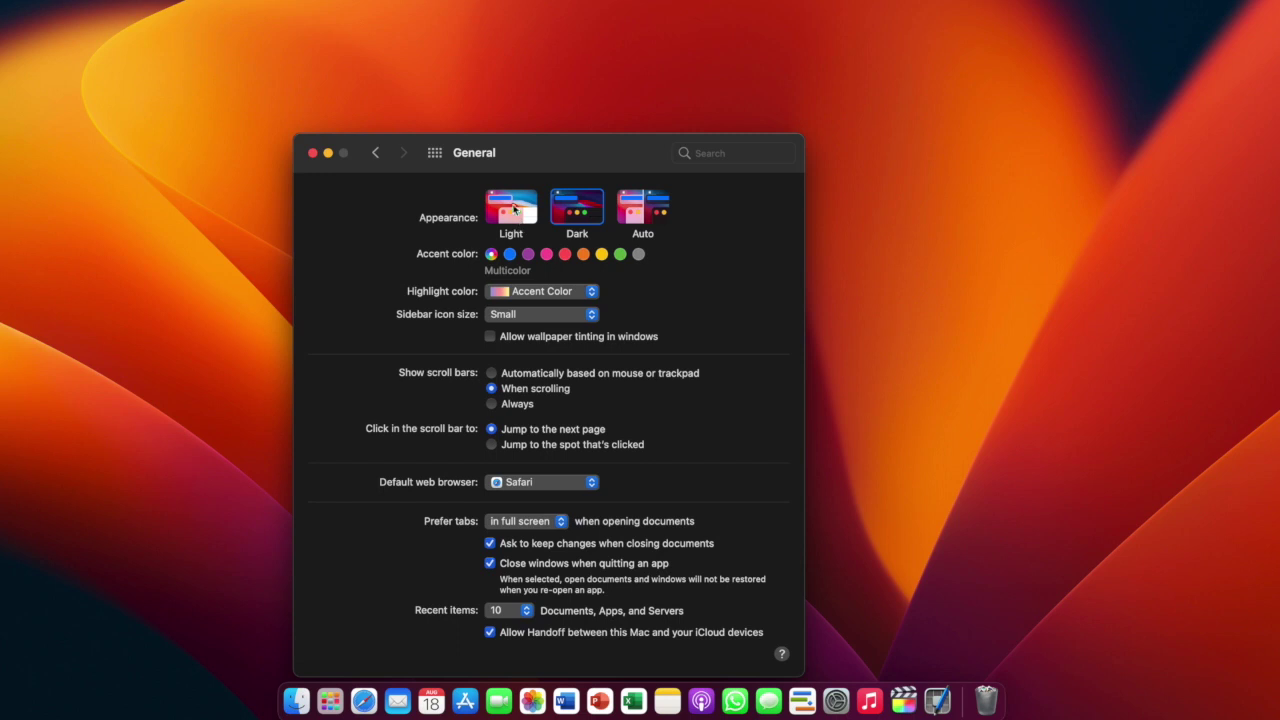
pyautogui.click(513, 214)
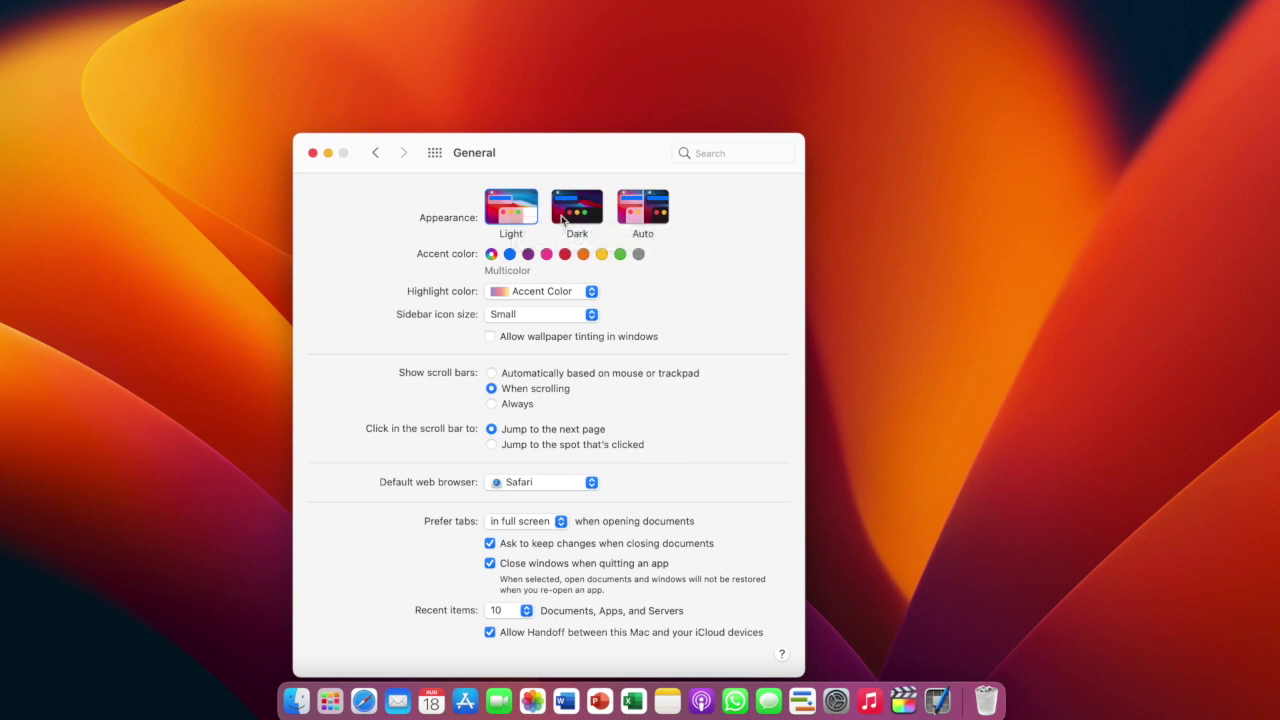
pyautogui.click(561, 218)
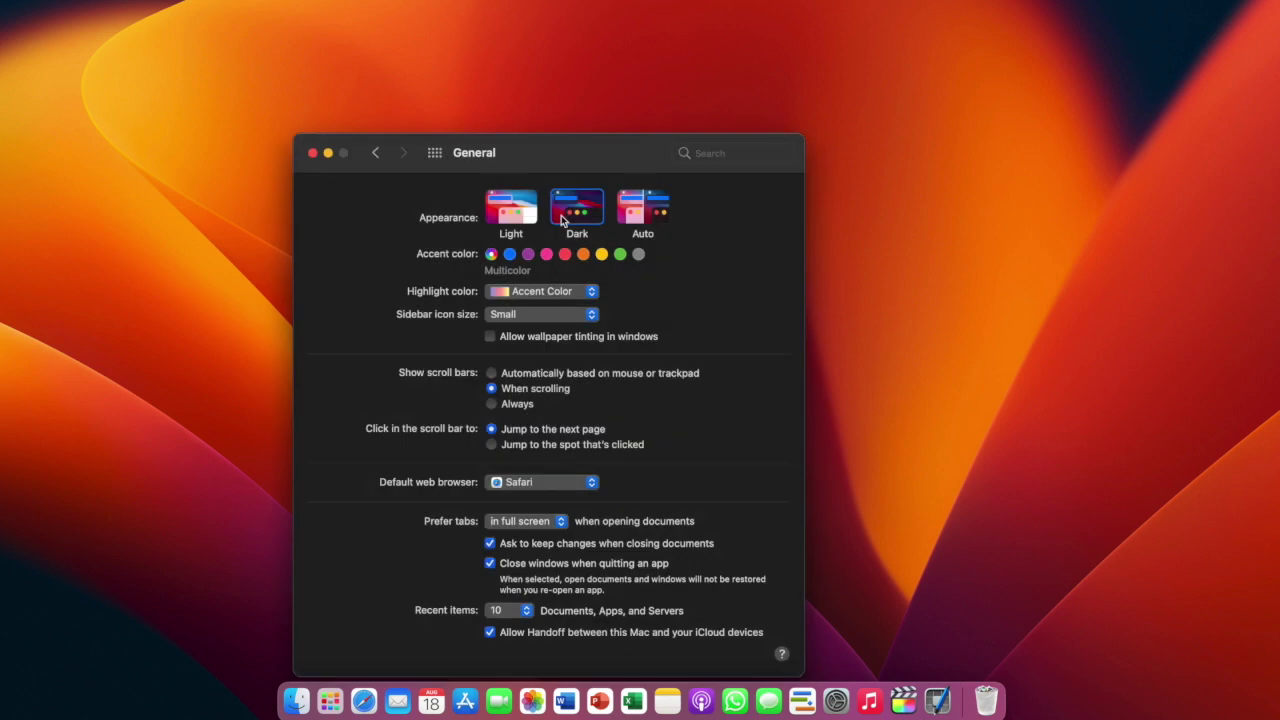
pyautogui.click(634, 222)
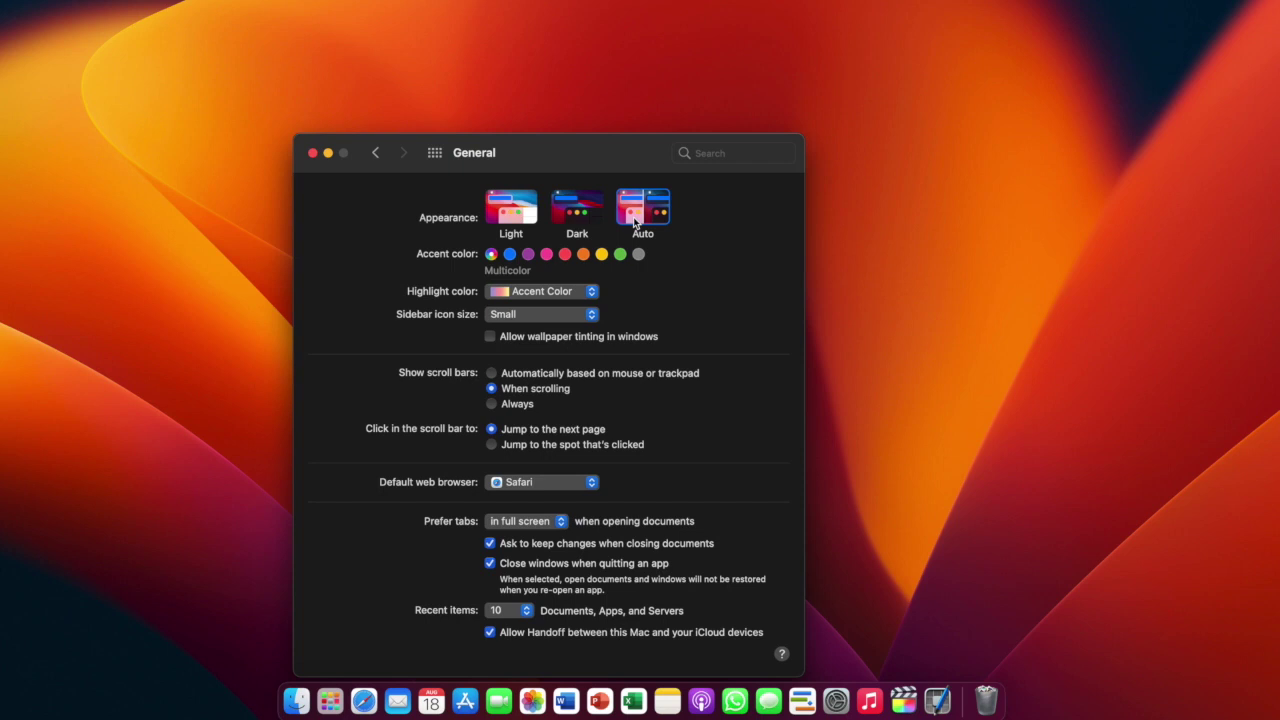
pyautogui.click(573, 228)
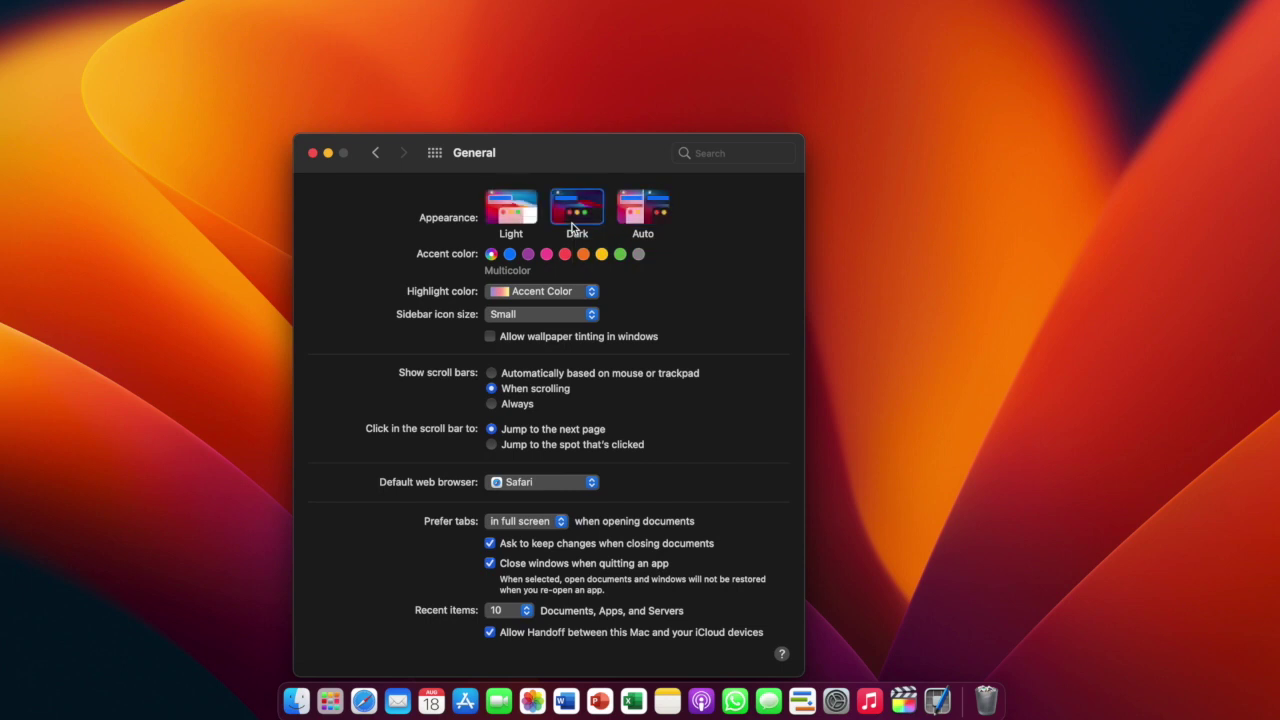
pyautogui.click(509, 256)
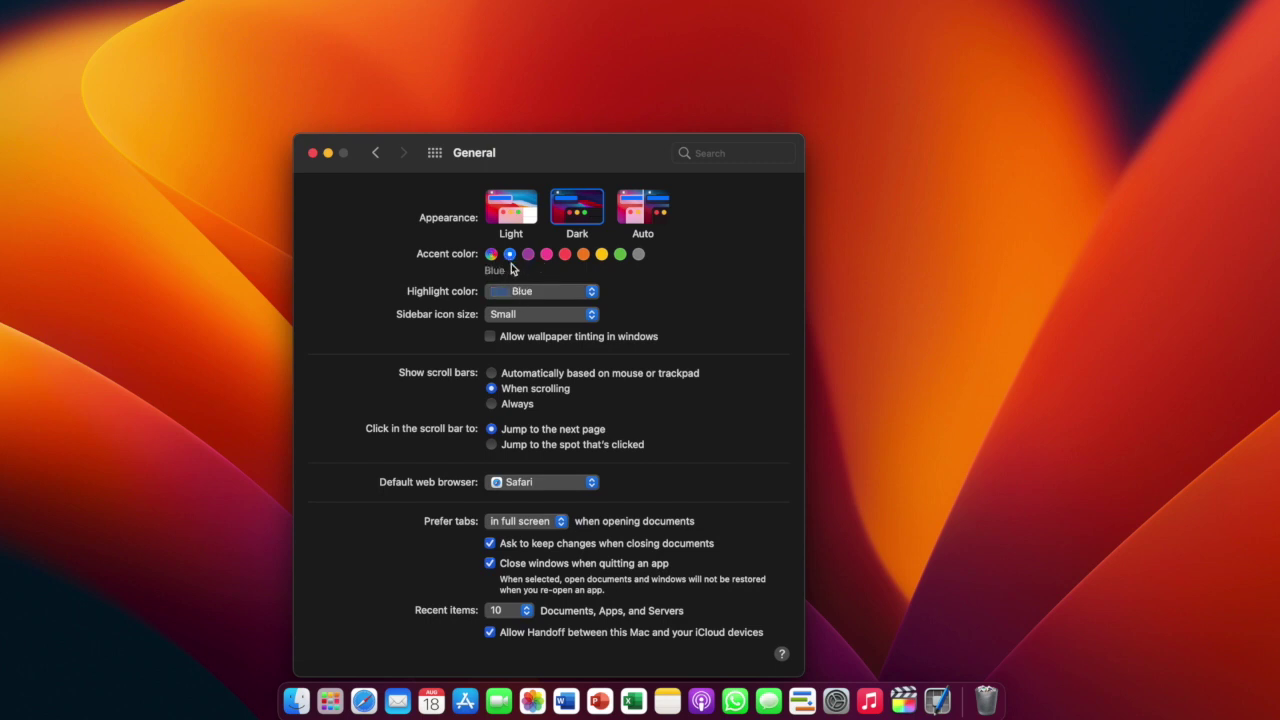
pyautogui.click(528, 255)
pyautogui.click(491, 254)
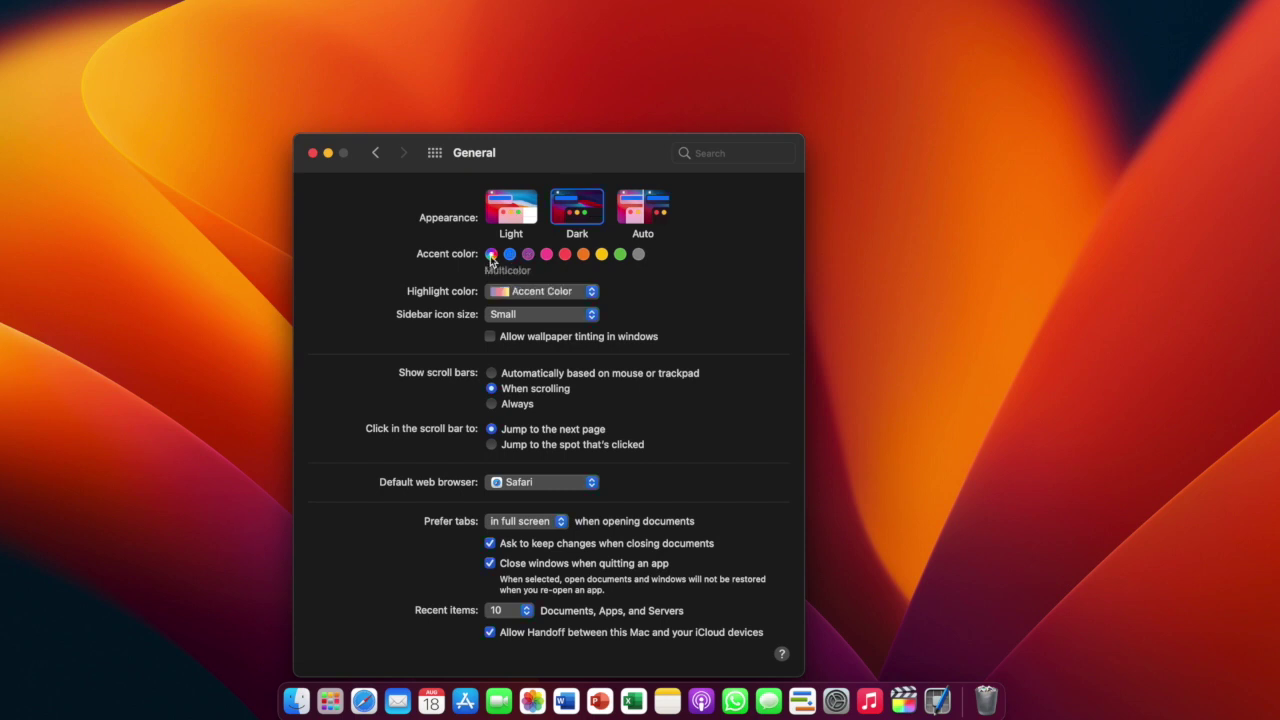
pyautogui.click(509, 256)
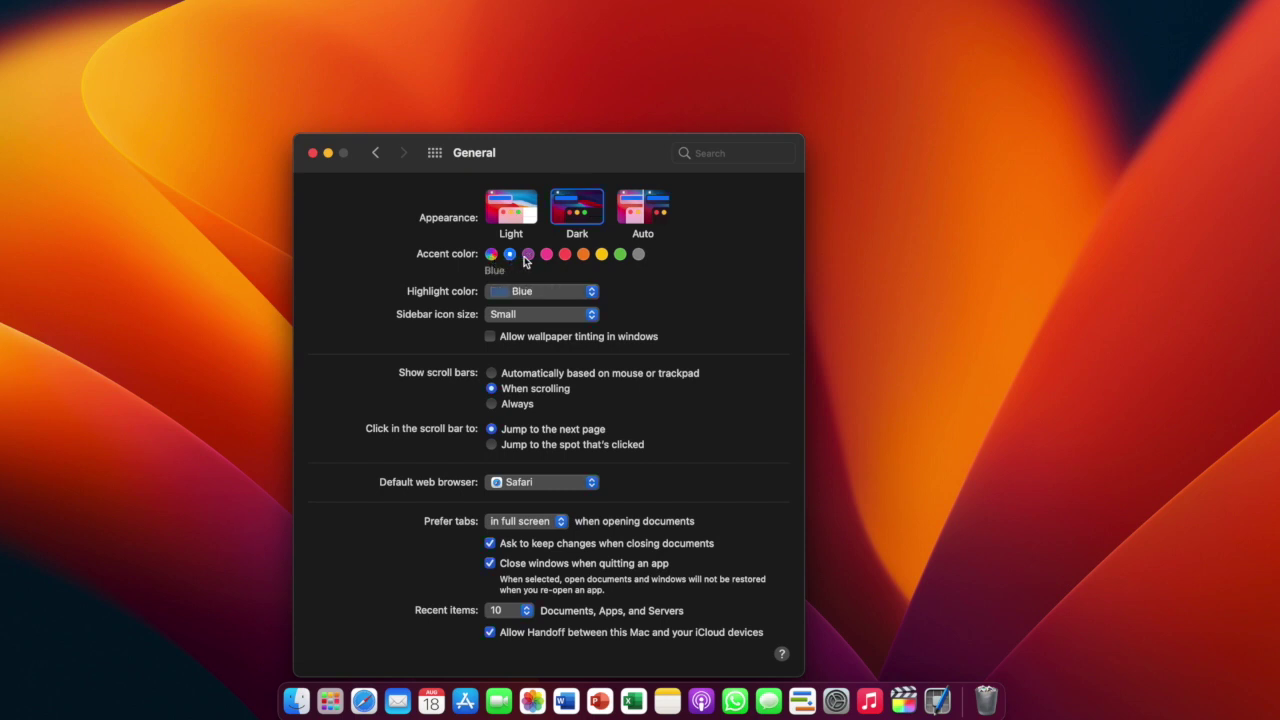
pyautogui.click(528, 255)
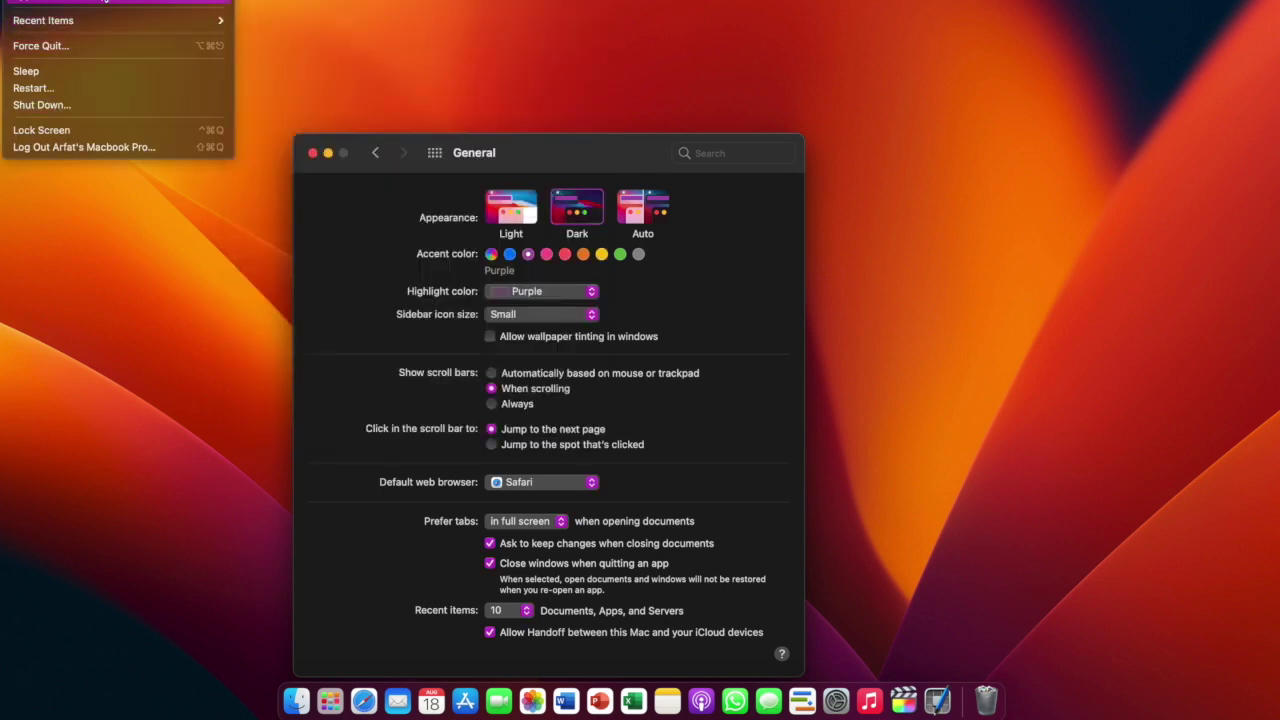
pyautogui.click(490, 258)
pyautogui.click(490, 254)
pyautogui.click(18, 0)
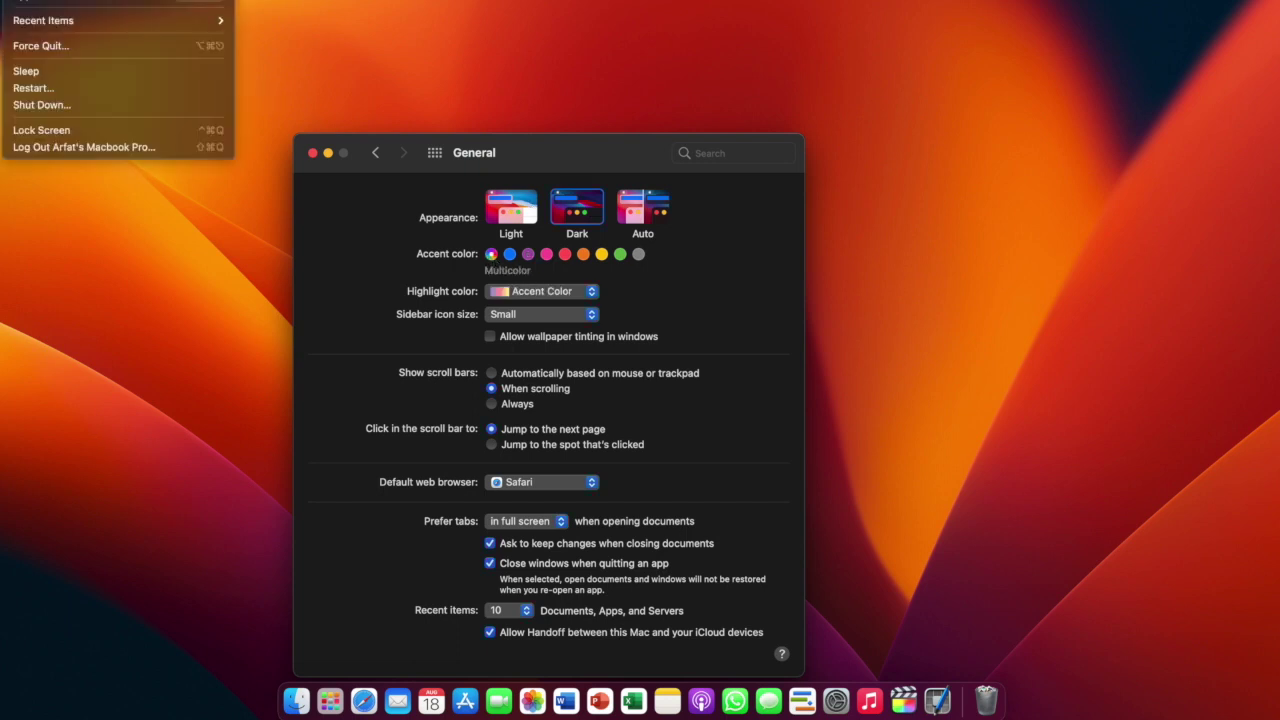
pyautogui.click(405, 262)
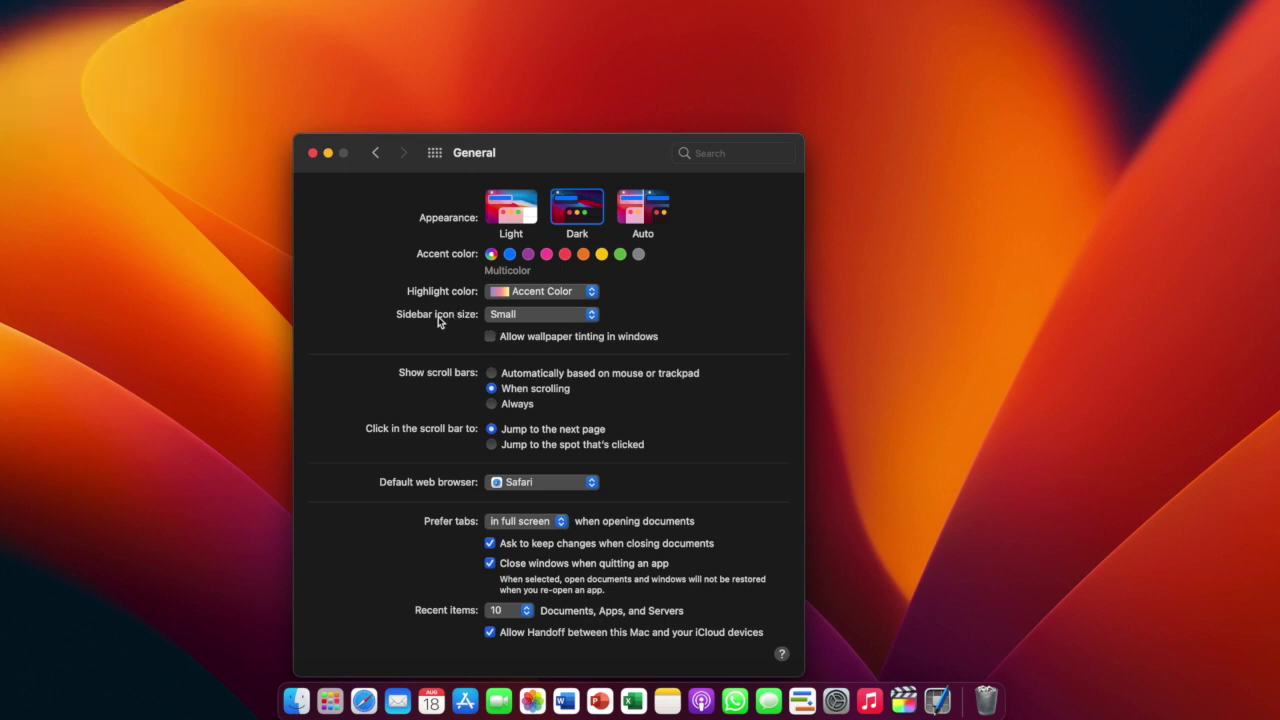
# Step: Try Medium and Large sidebar icon sizes, settle on Small, and return to the overview
pyautogui.click(590, 318)
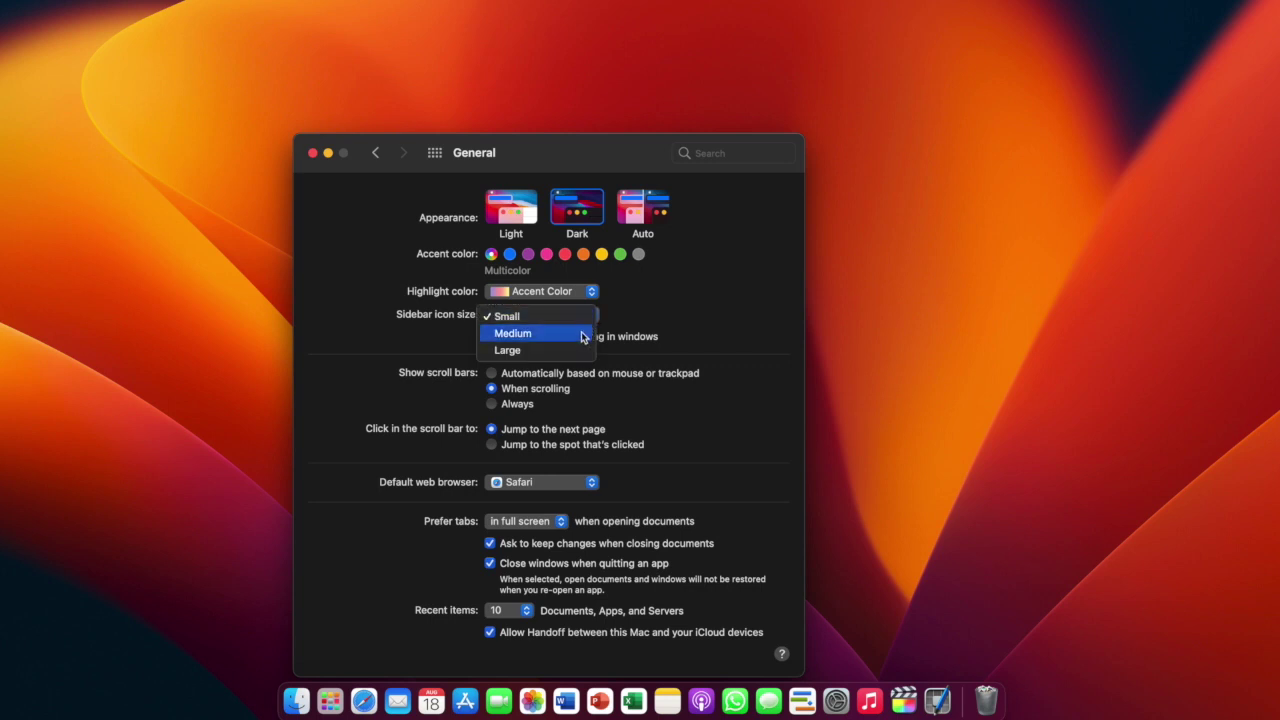
pyautogui.click(583, 338)
pyautogui.click(589, 315)
pyautogui.click(581, 334)
pyautogui.click(587, 318)
pyautogui.click(564, 283)
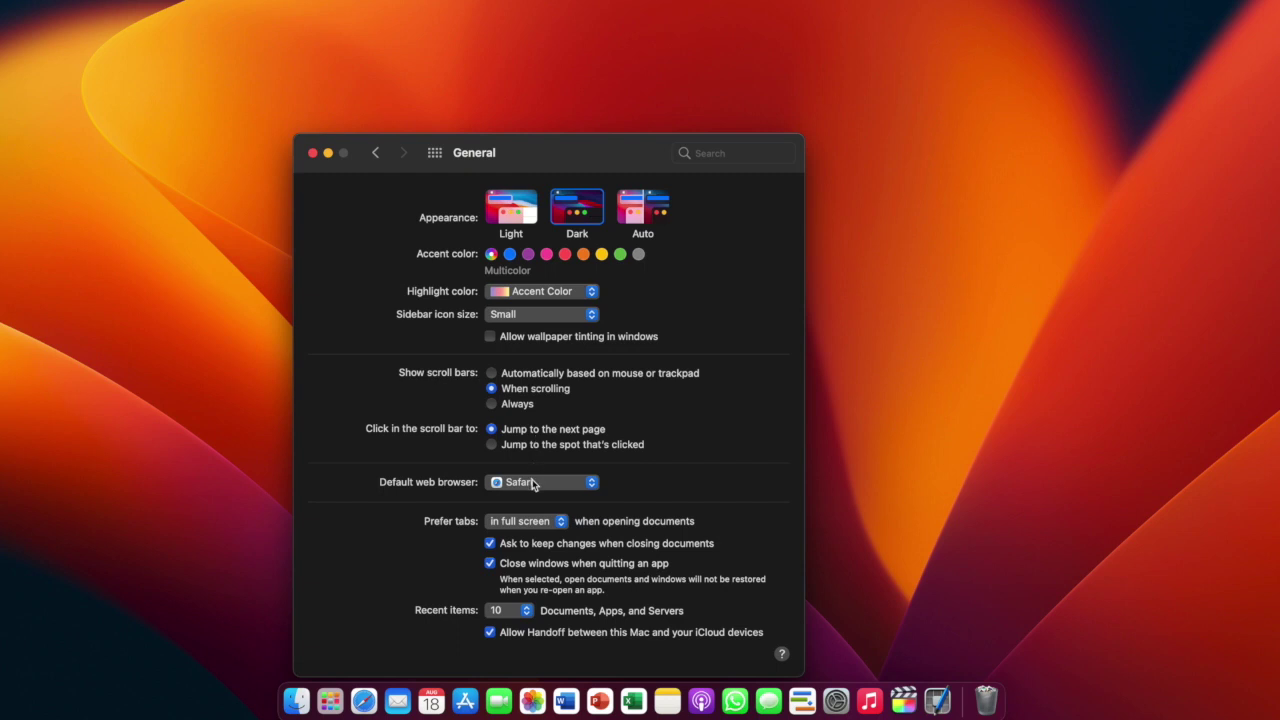
pyautogui.click(376, 152)
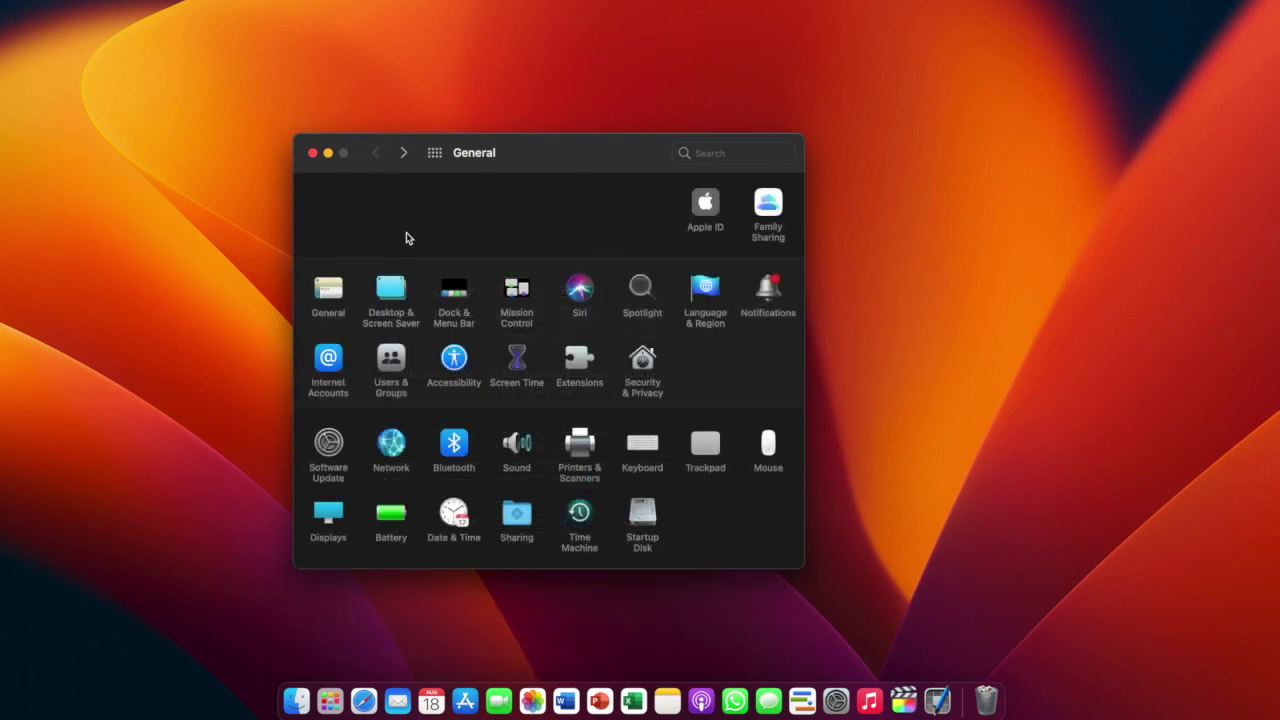
# Step: Set the desktop wallpaper to the car photo 2016-E-SDN-GALLERY-001-R1-RFE-WP, then return to the overview
pyautogui.click(396, 288)
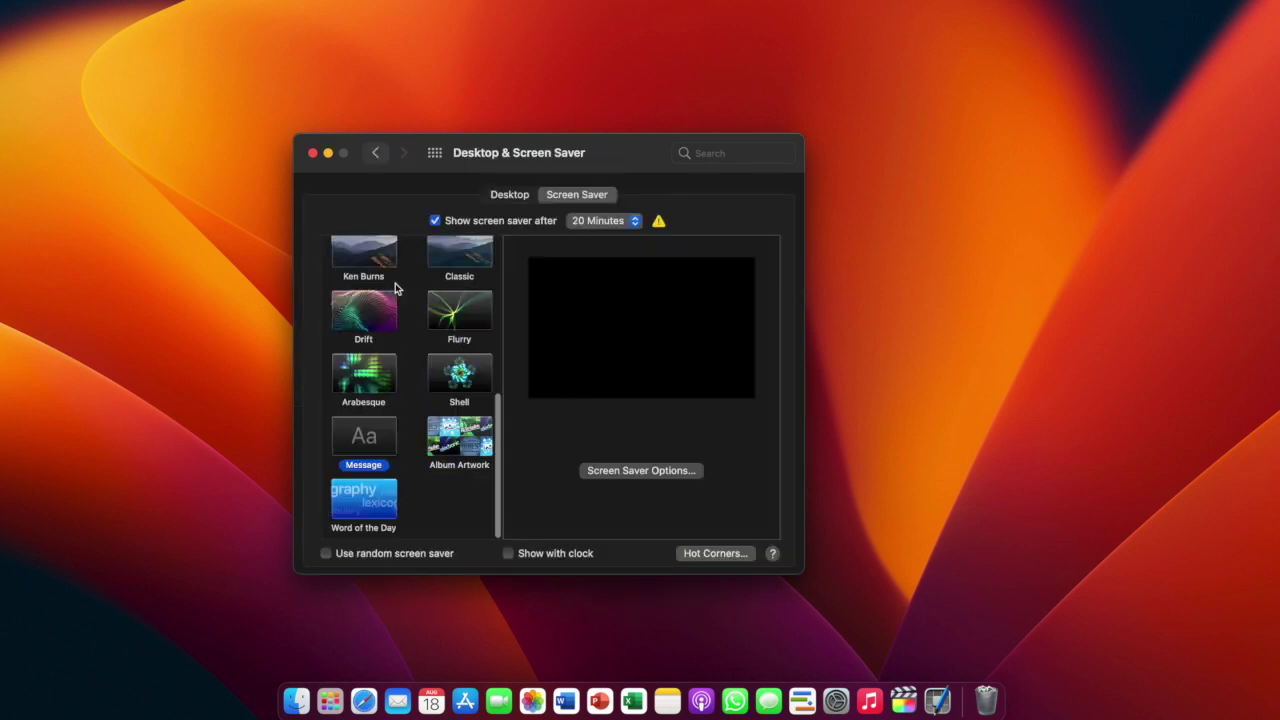
pyautogui.click(532, 198)
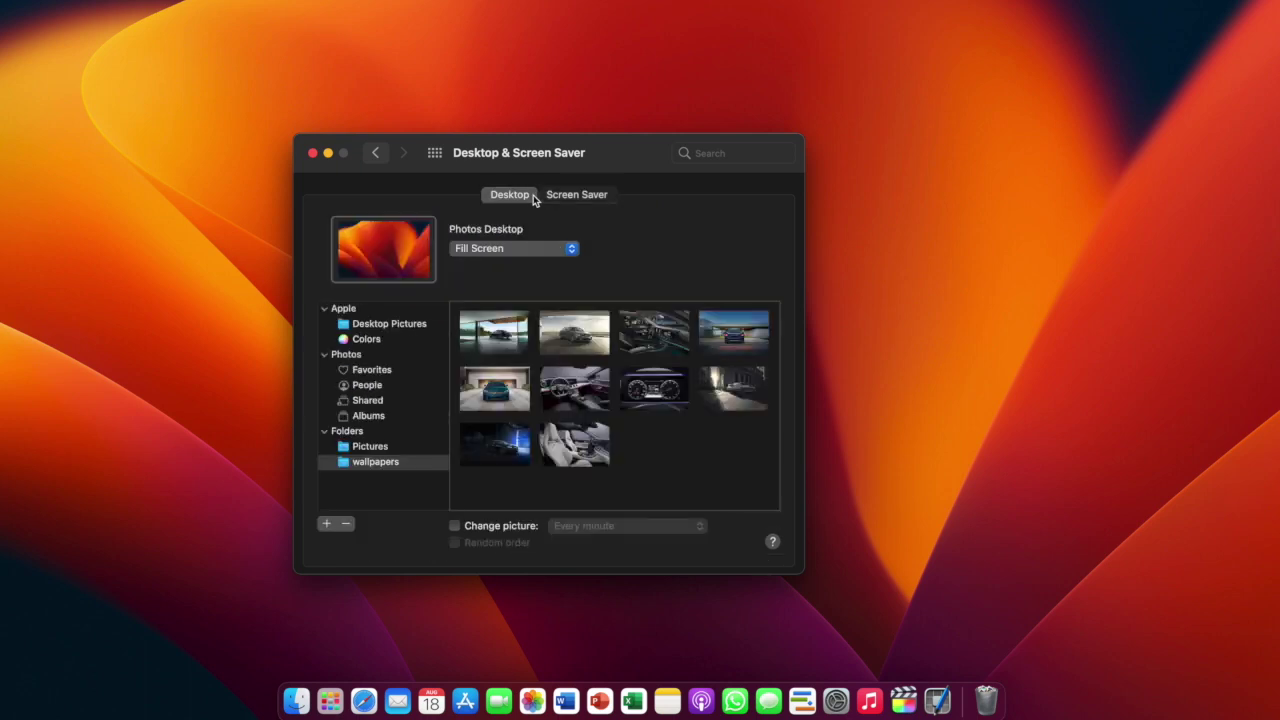
pyautogui.click(517, 347)
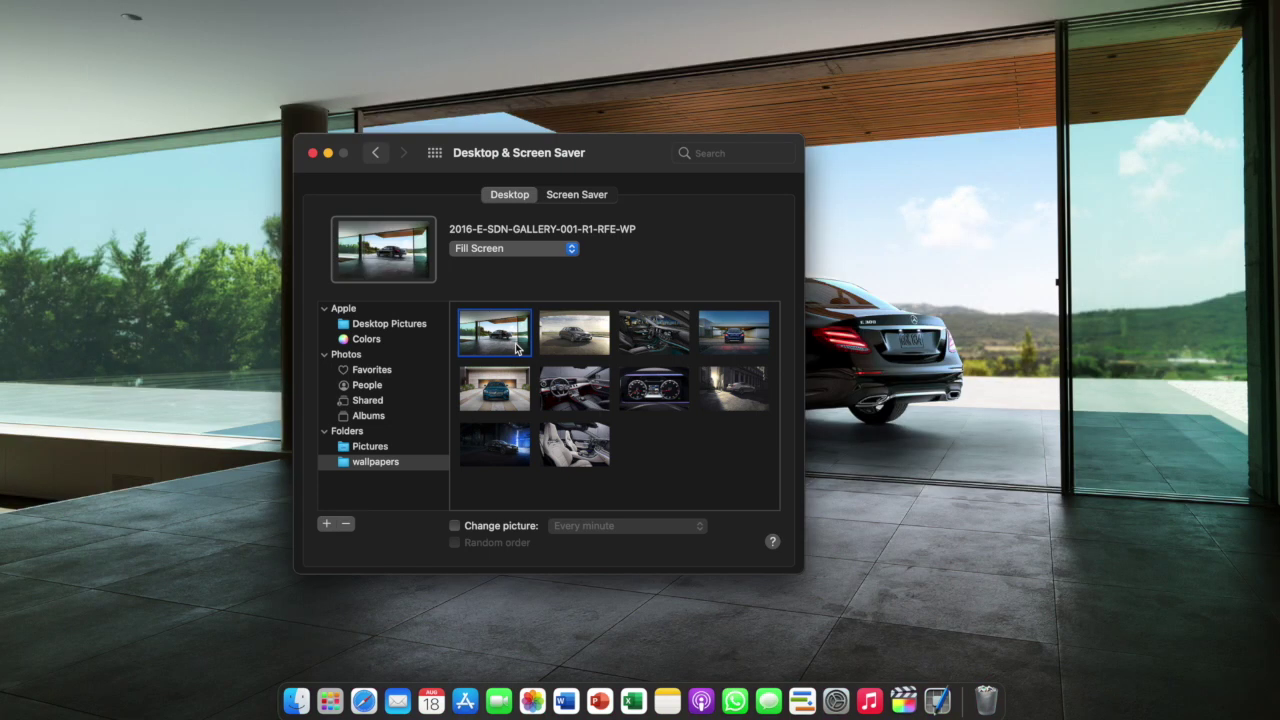
pyautogui.moveTo(516, 154); pyautogui.dragTo(615, 127)
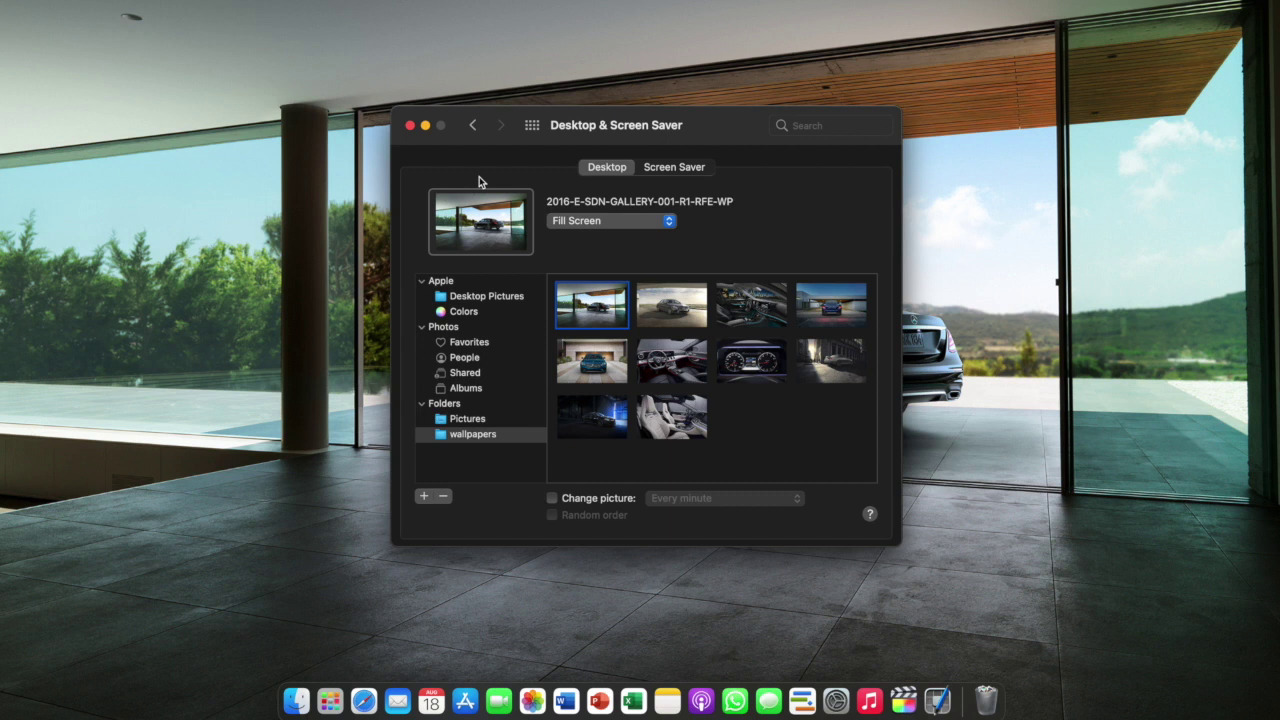
pyautogui.click(476, 131)
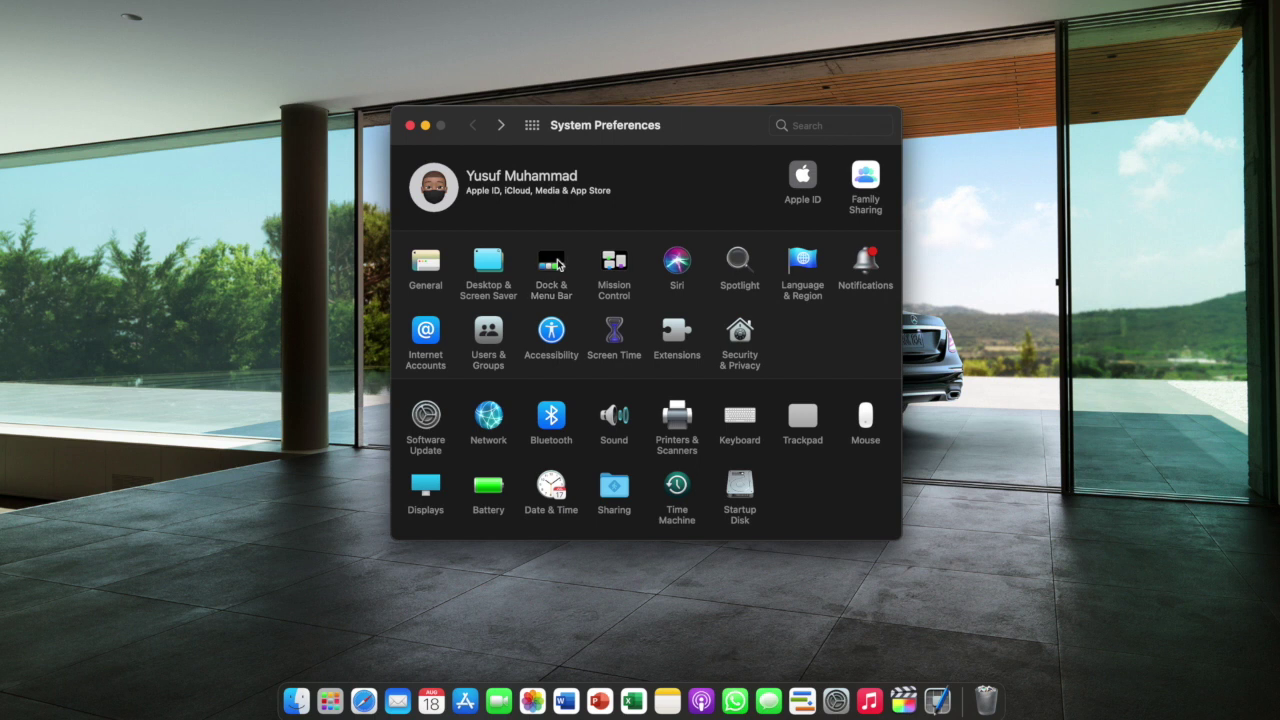
# Step: In Dock & Menu Bar, test different Dock sizes and turn on magnification
pyautogui.click(559, 264)
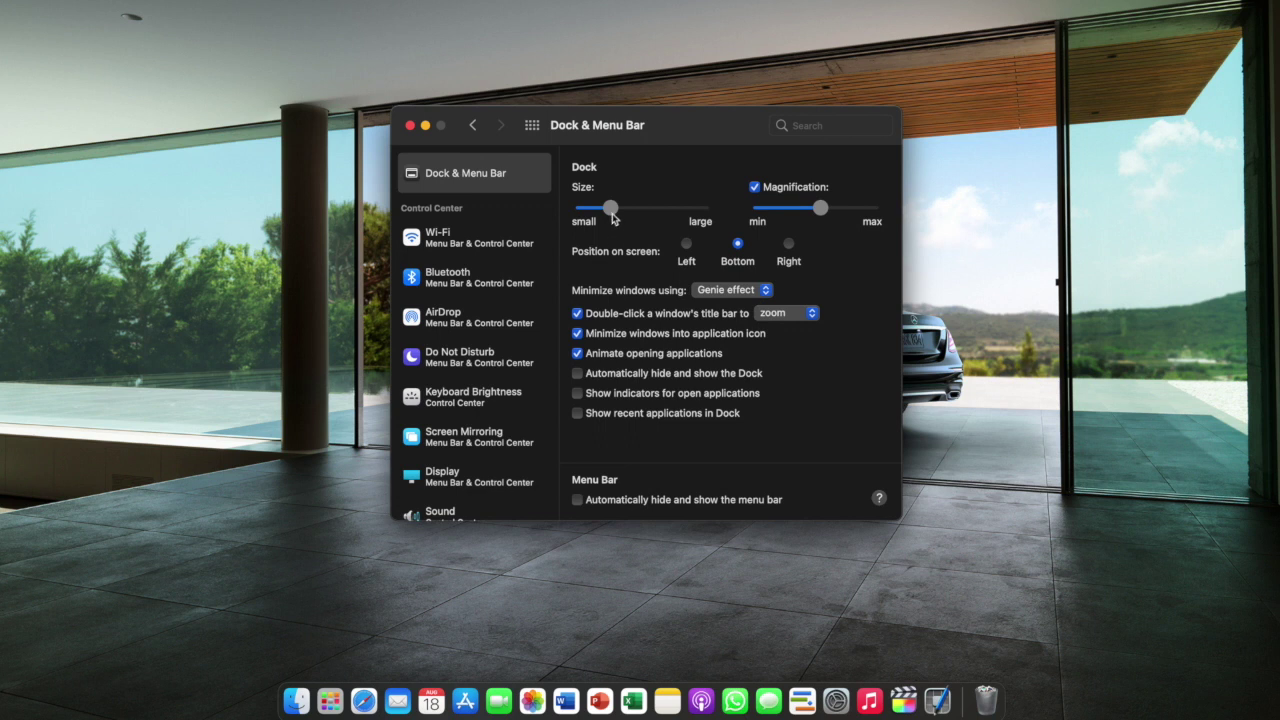
pyautogui.moveTo(612, 212); pyautogui.dragTo(652, 213)
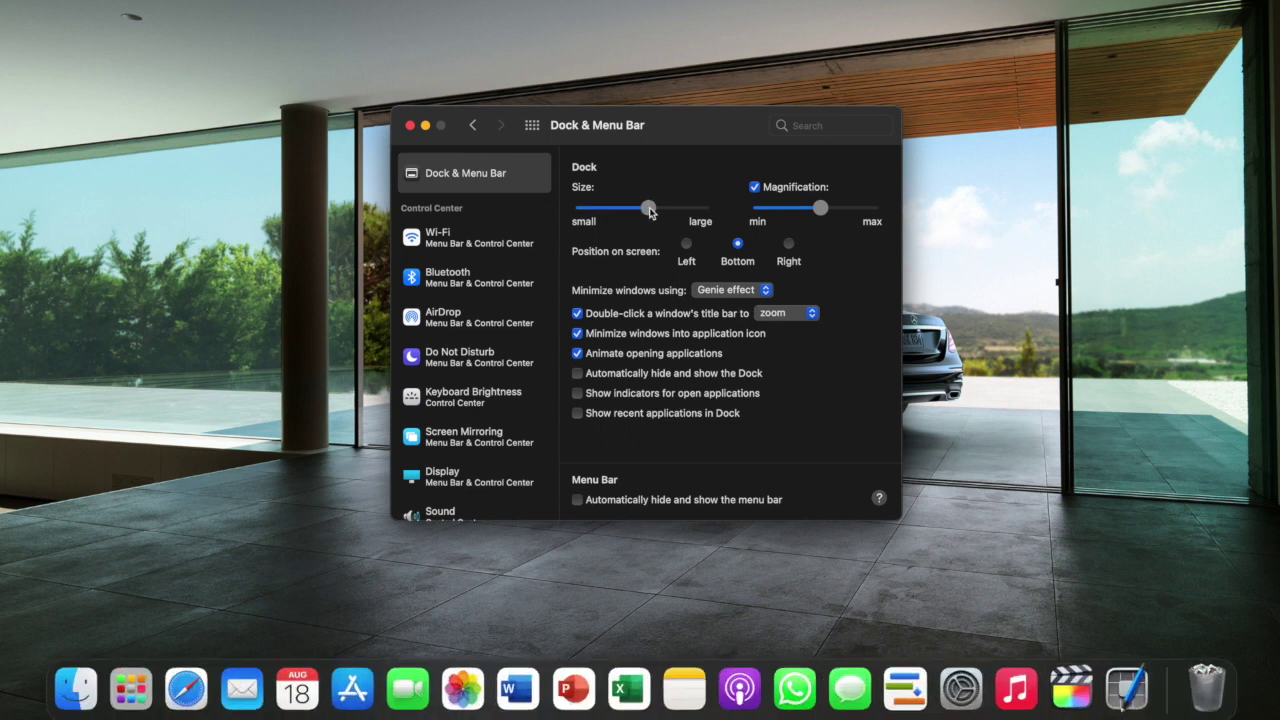
pyautogui.moveTo(651, 213); pyautogui.dragTo(611, 221)
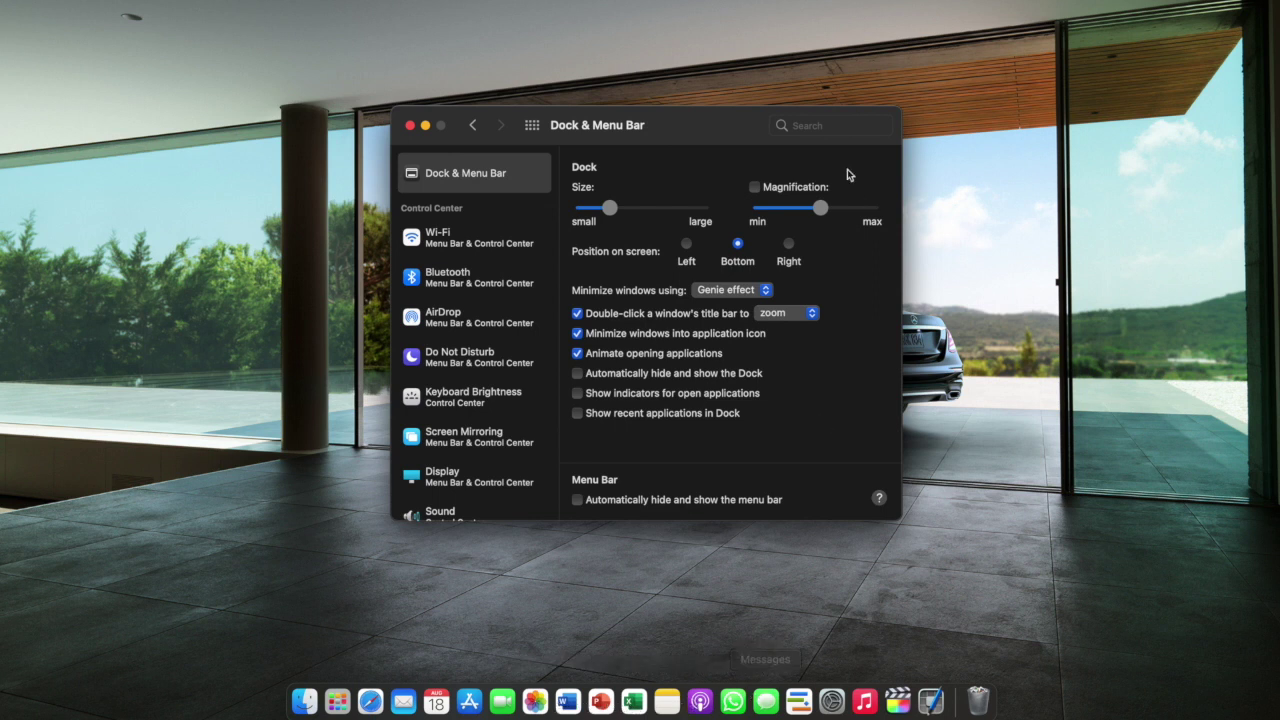
pyautogui.click(765, 193)
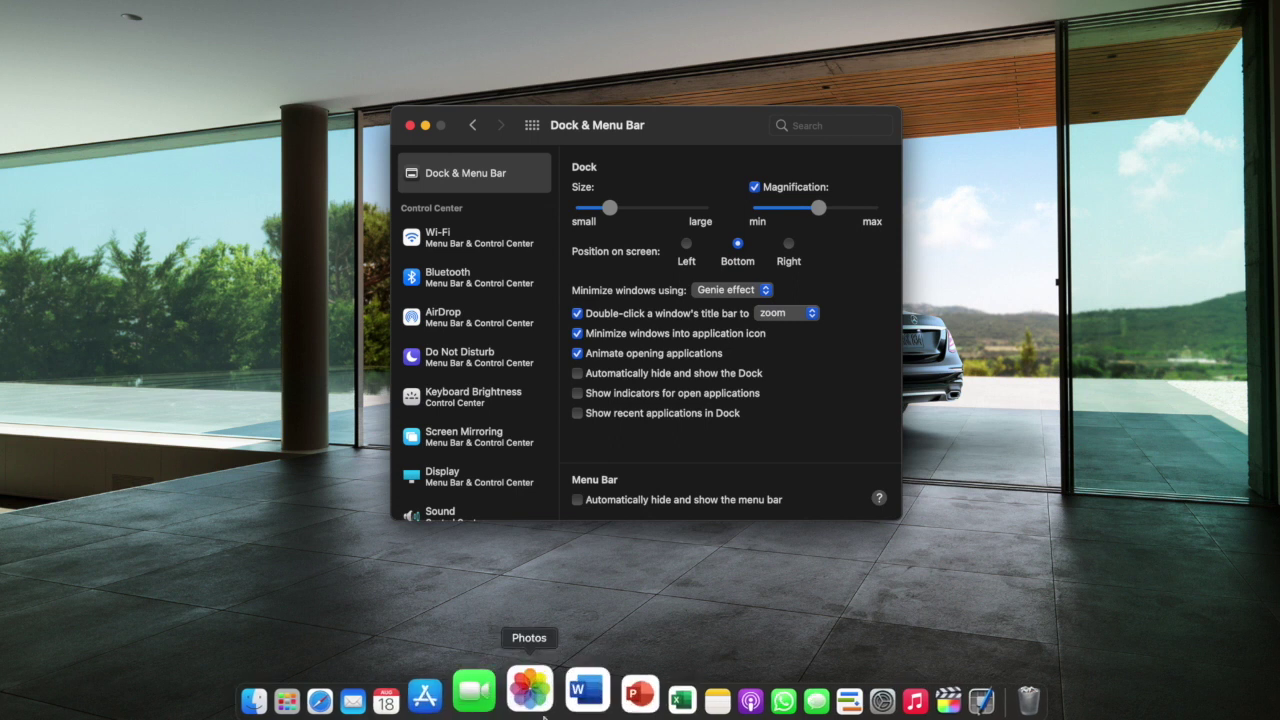
pyautogui.click(686, 243)
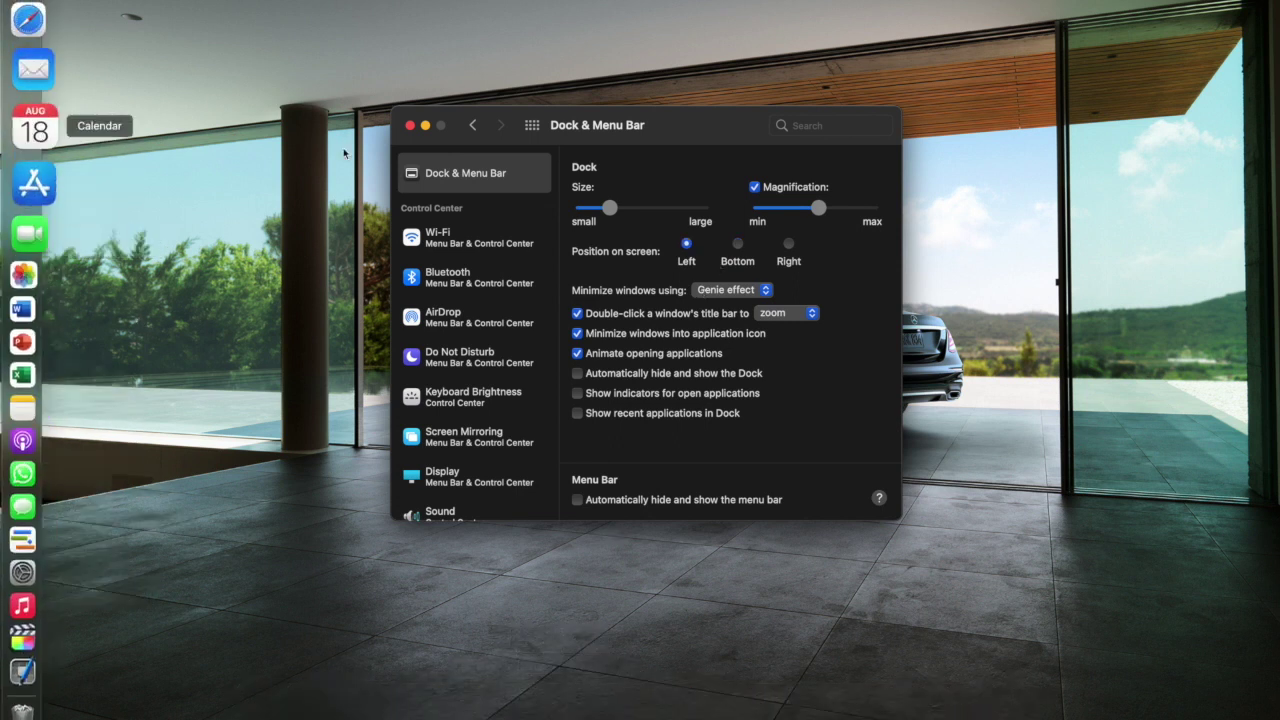
pyautogui.click(788, 243)
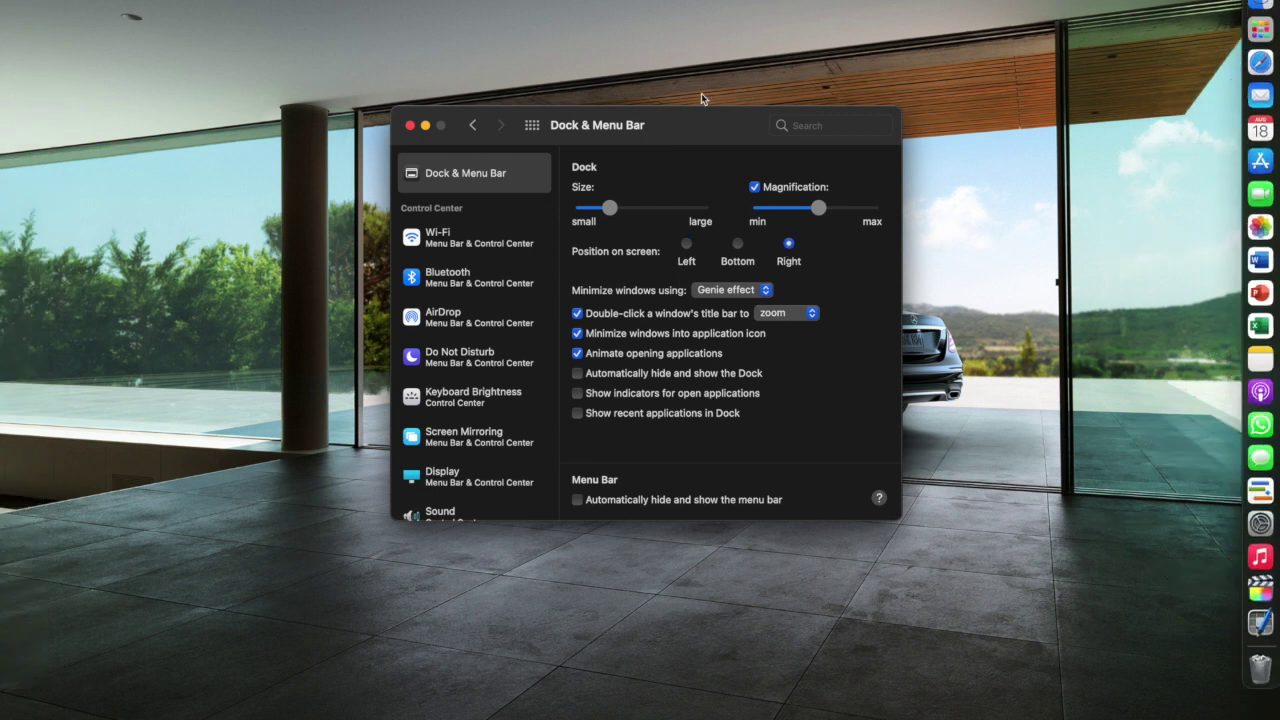
pyautogui.click(737, 243)
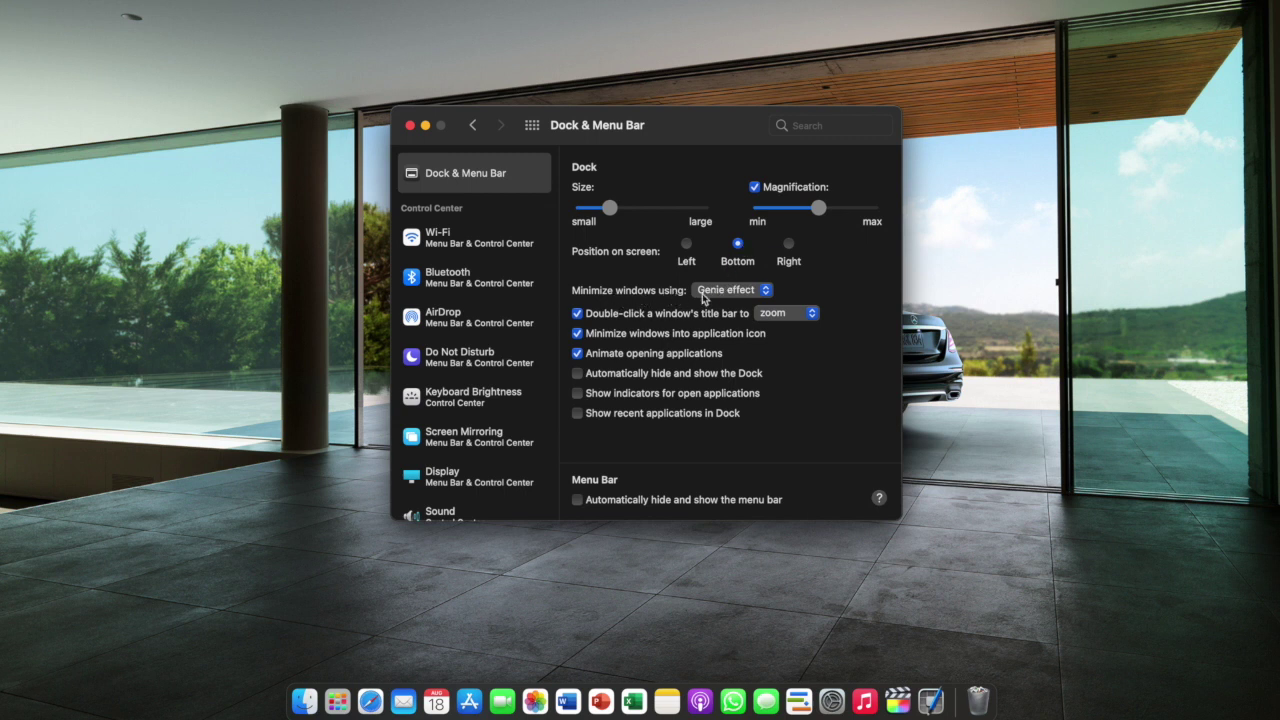
pyautogui.click(757, 290)
pyautogui.click(760, 291)
pyautogui.click(425, 126)
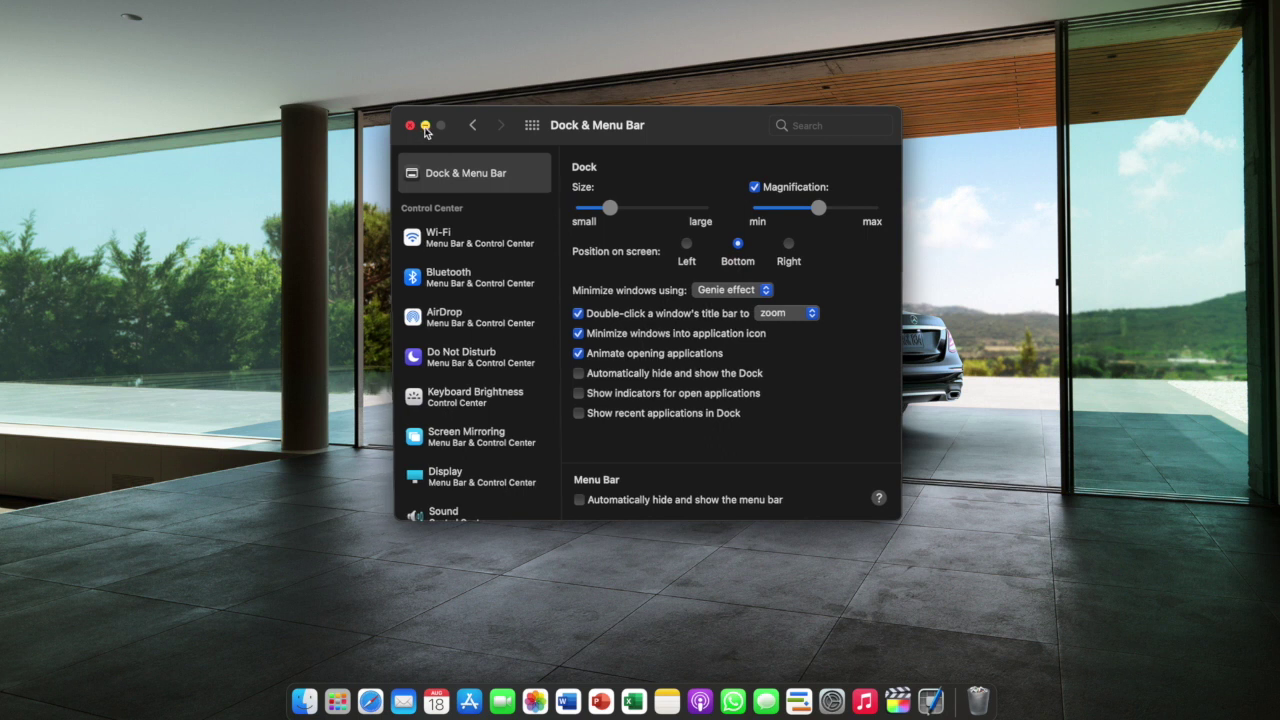
pyautogui.click(833, 704)
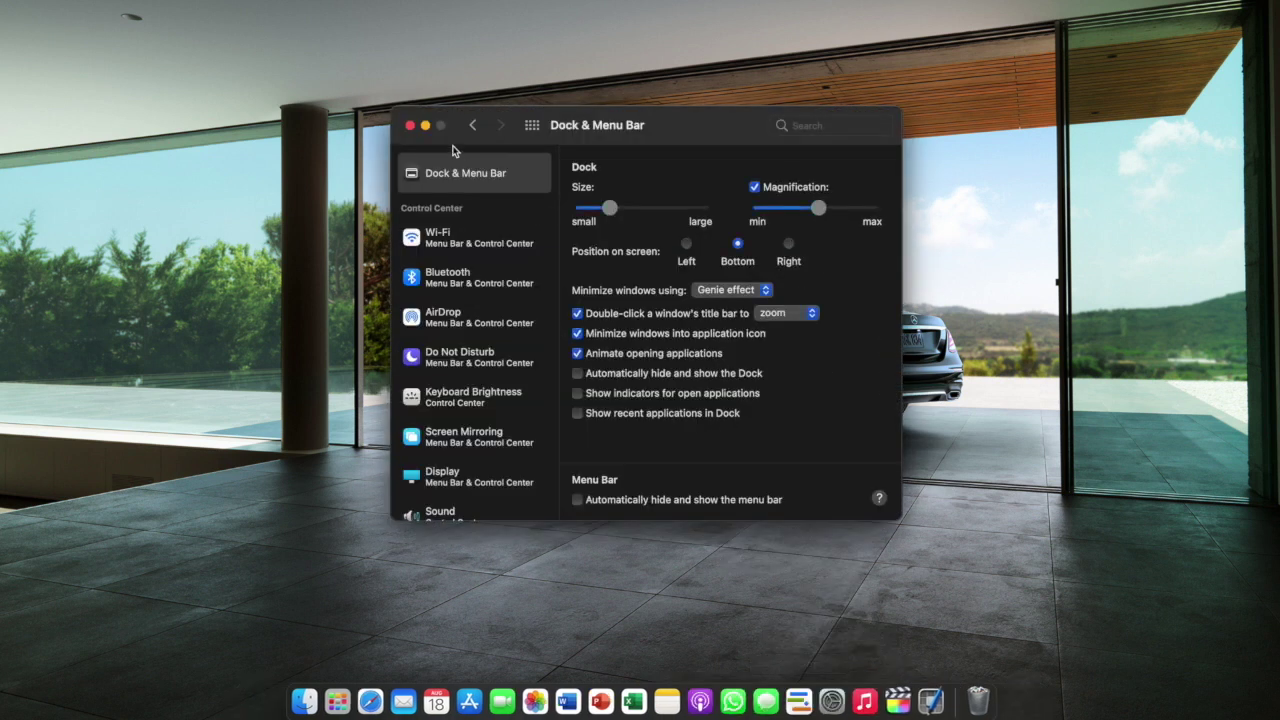
pyautogui.click(425, 127)
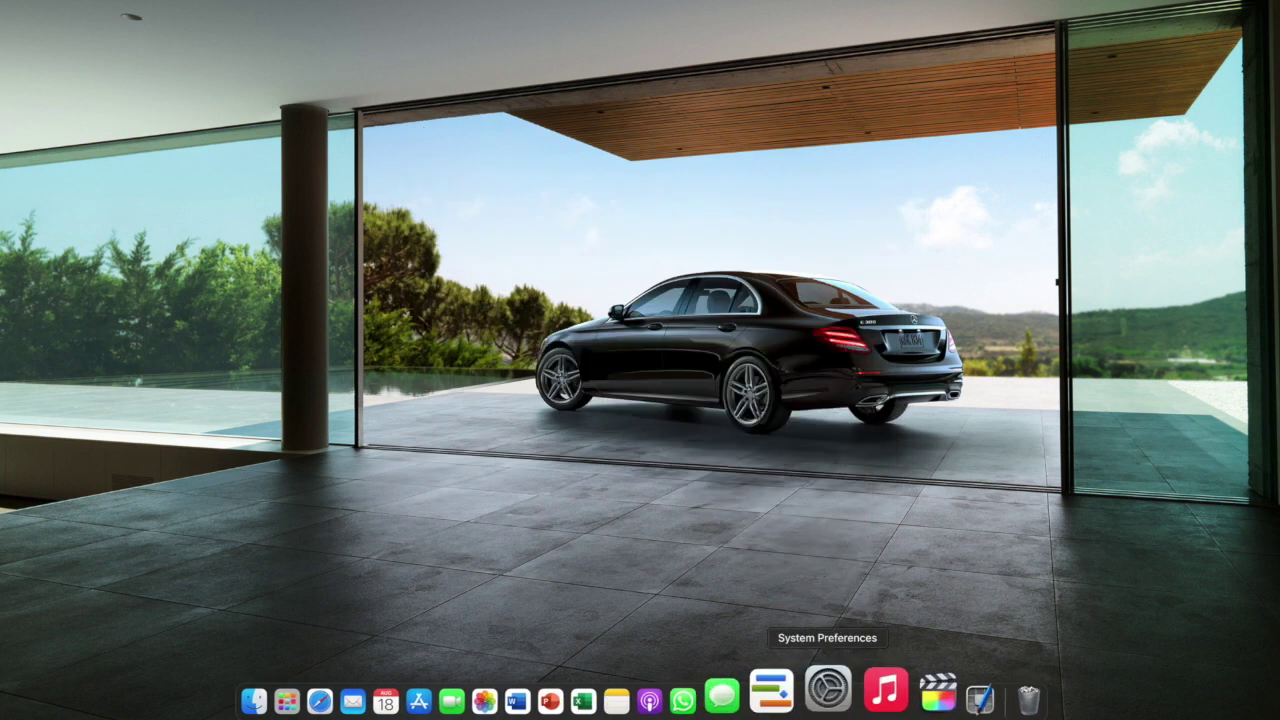
pyautogui.click(830, 688)
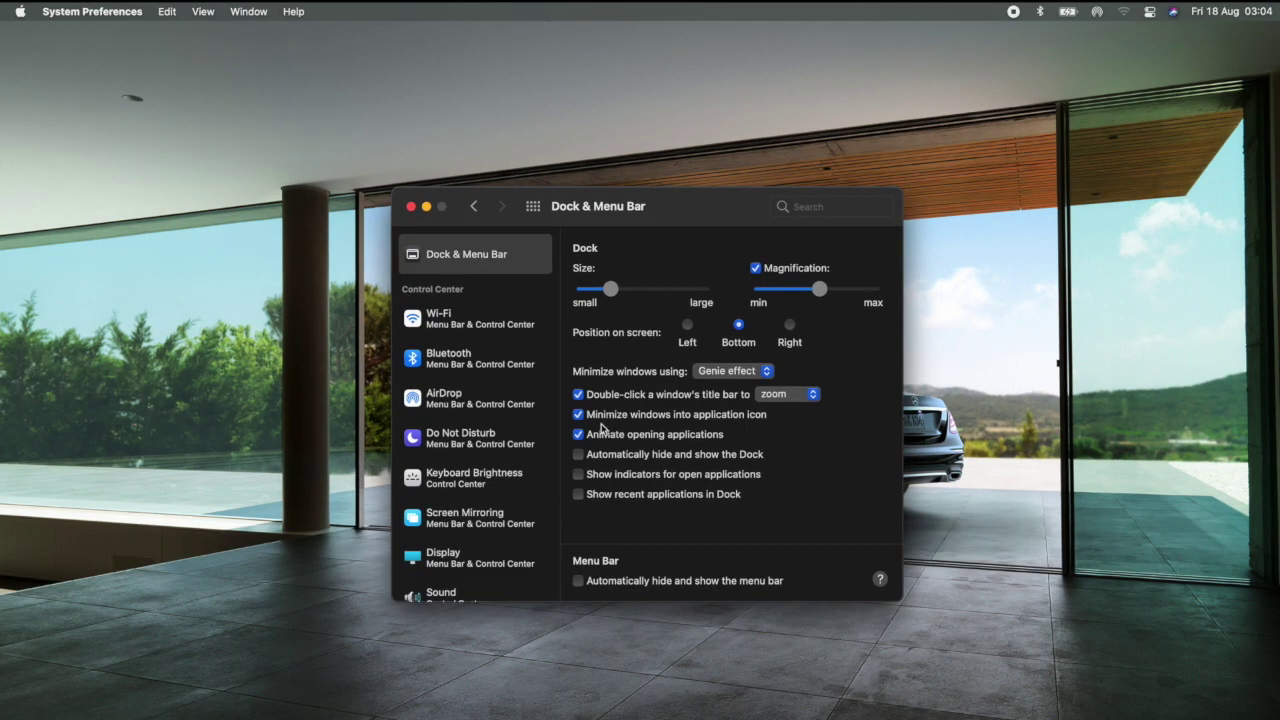
# Step: Toggle the Wi-Fi and Bluetooth menu bar icons off and back on, checking Control Center
pyautogui.click(499, 327)
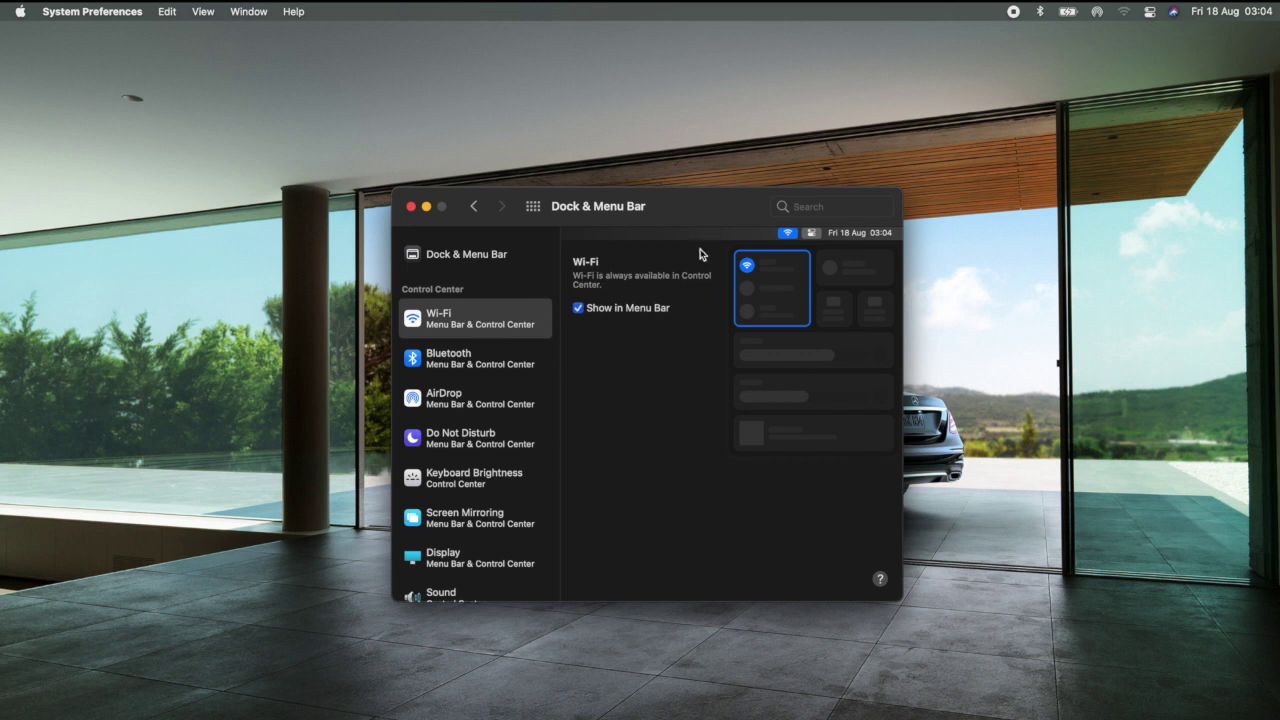
pyautogui.click(578, 309)
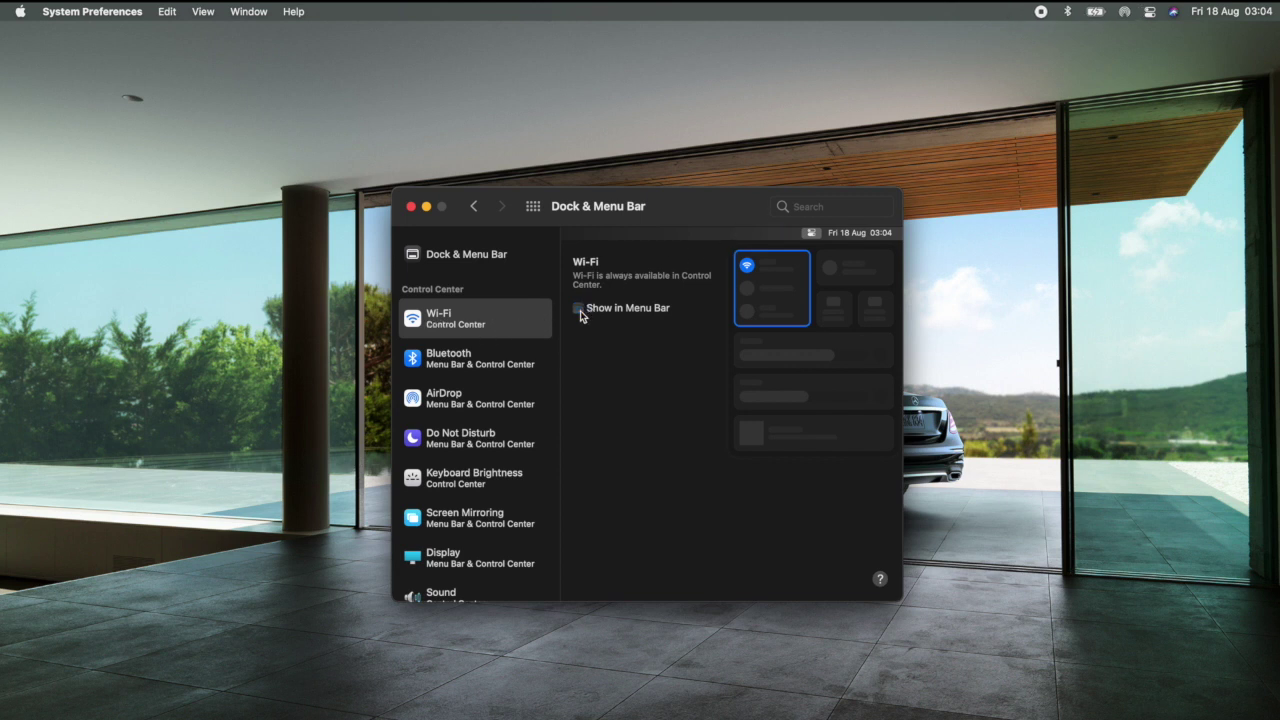
pyautogui.click(579, 310)
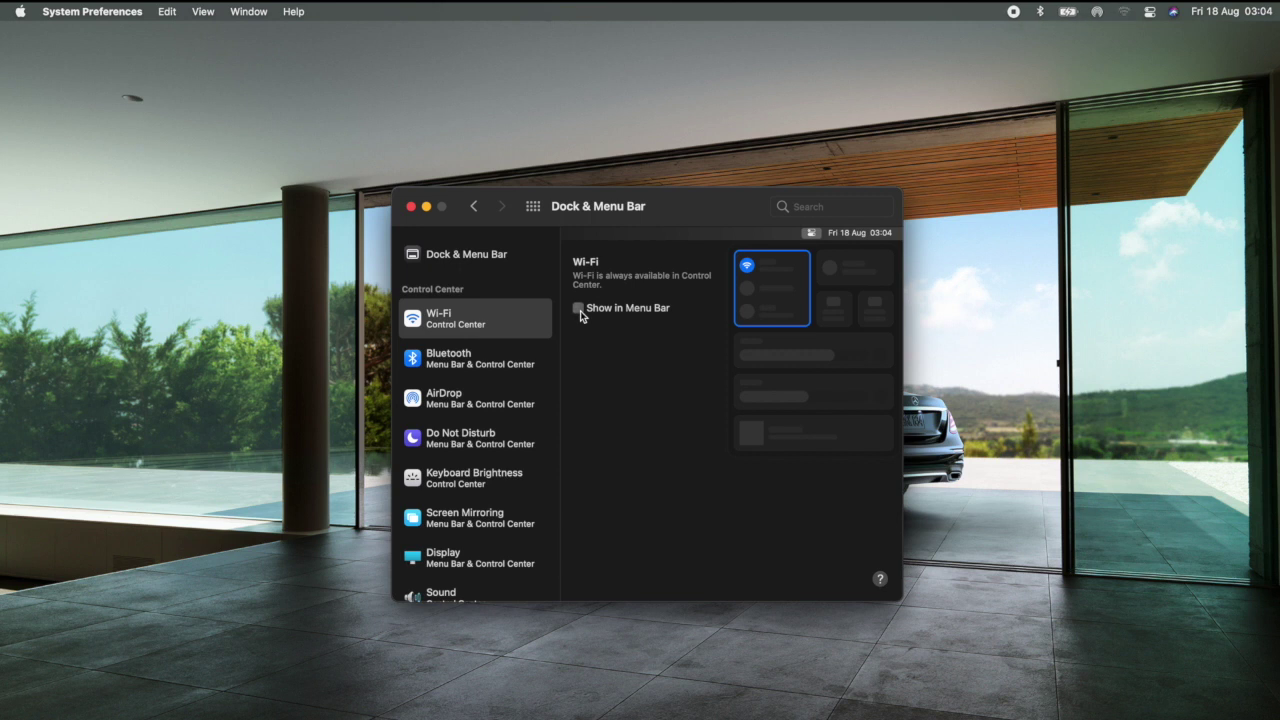
pyautogui.click(1148, 12)
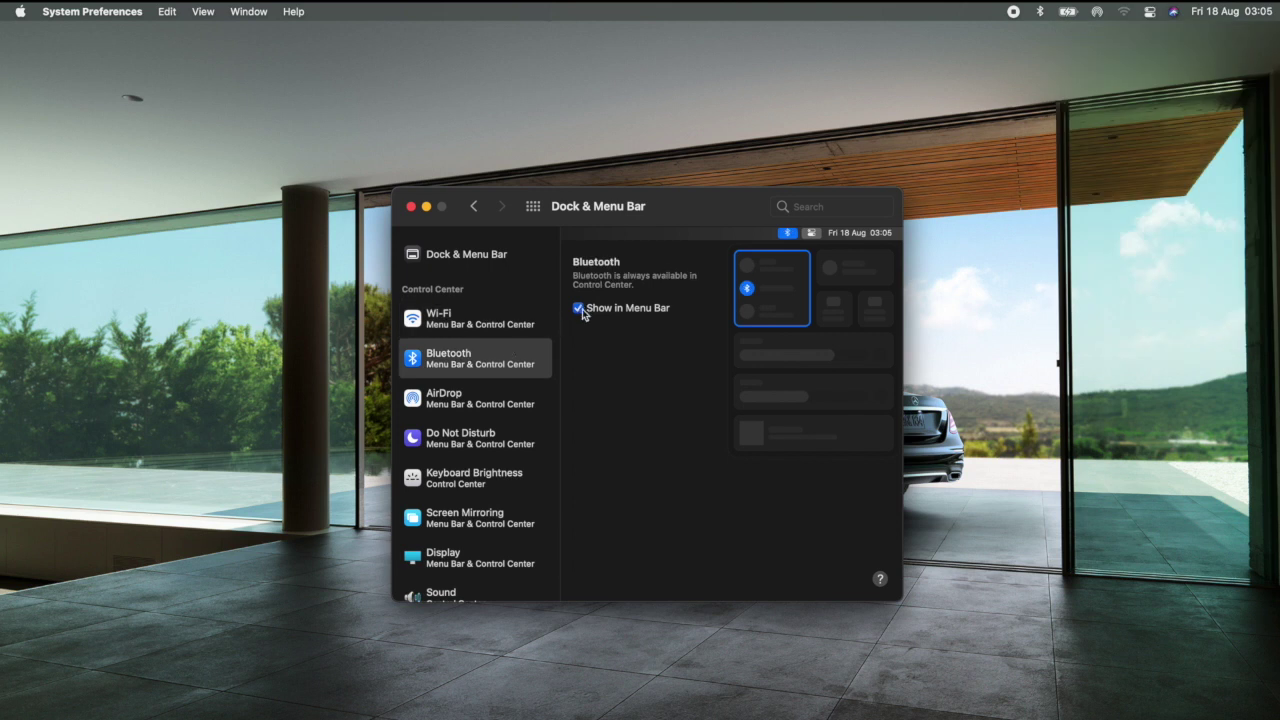
pyautogui.click(578, 309)
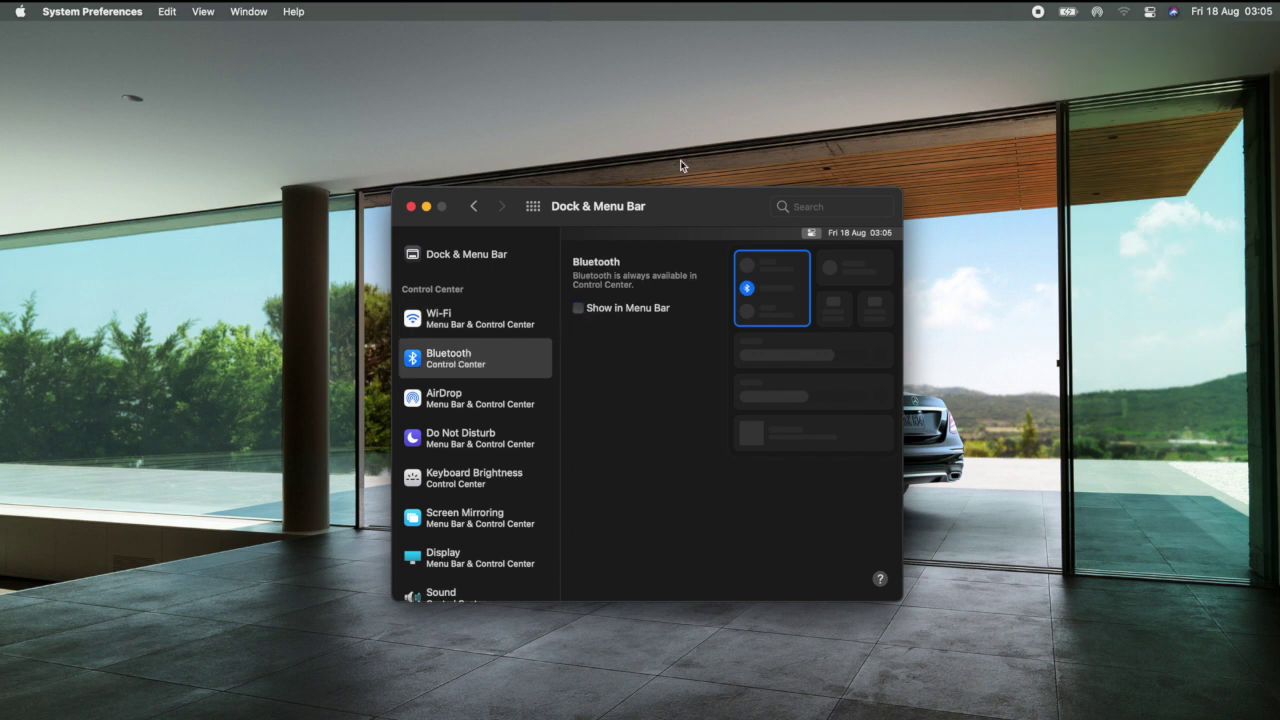
pyautogui.click(578, 310)
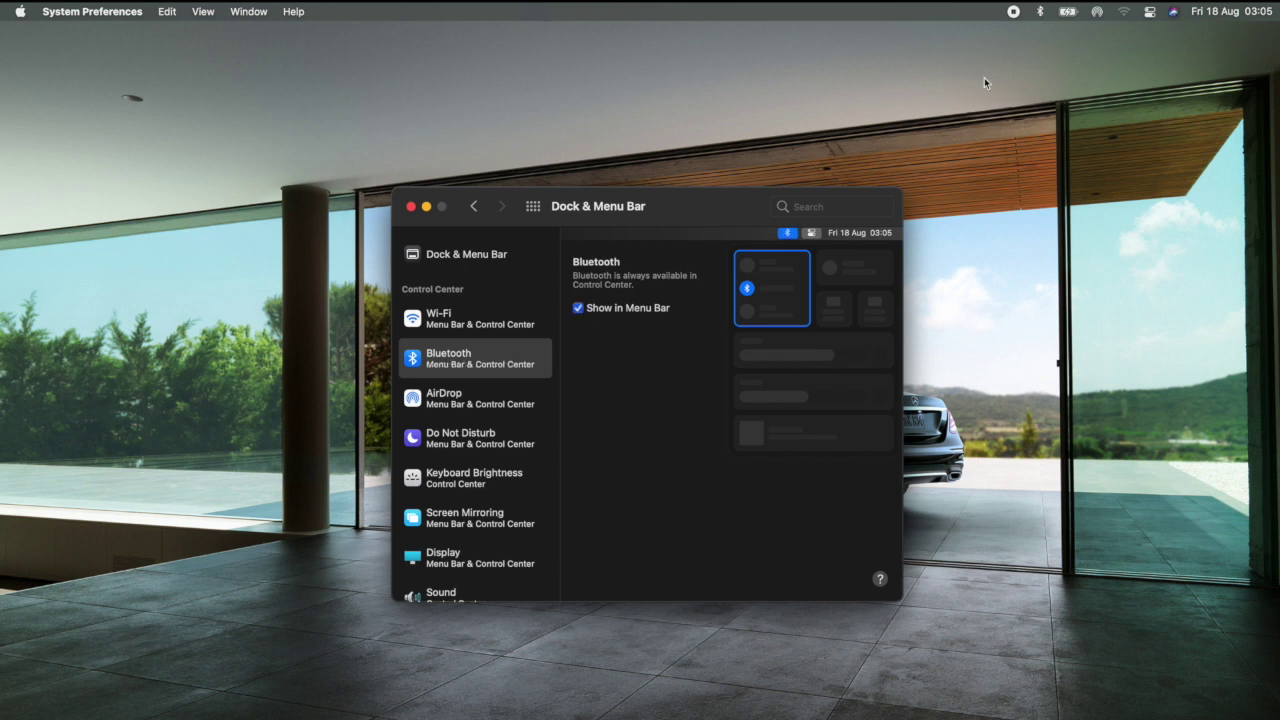
# Step: Browse AirDrop and Do Not Disturb, then keep the Sound icon out of the menu bar
pyautogui.click(522, 420)
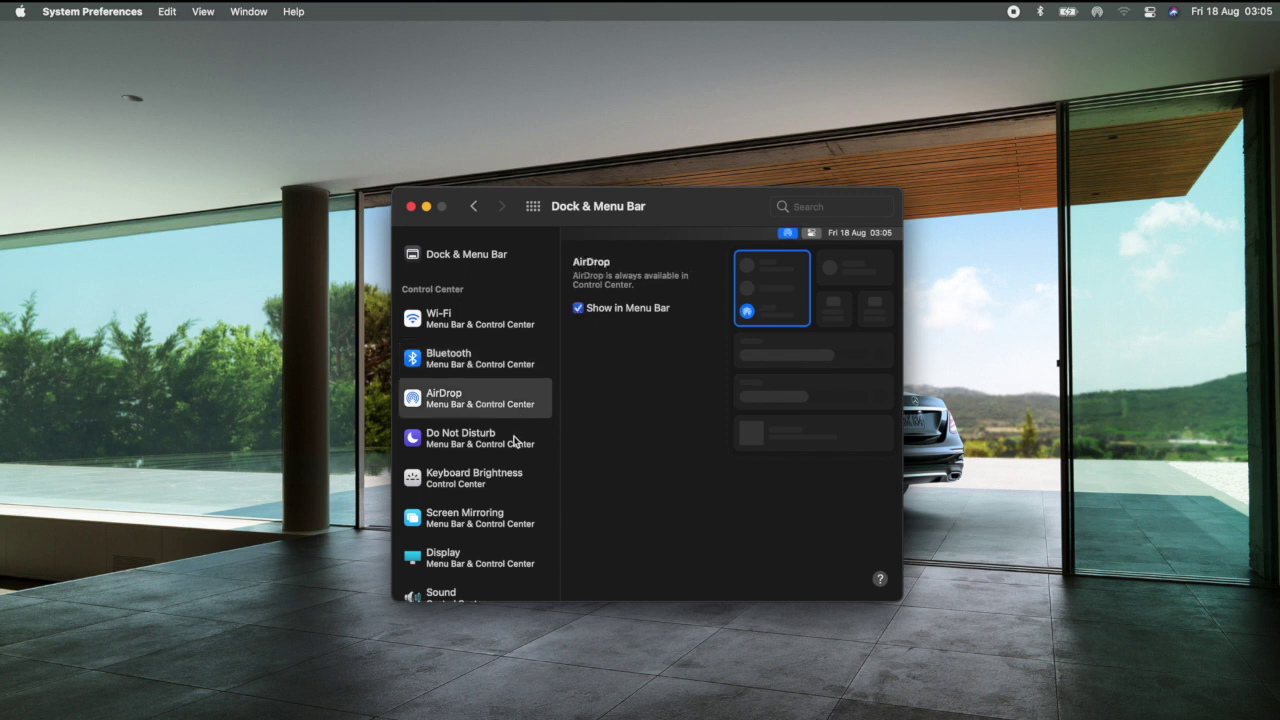
pyautogui.click(516, 438)
pyautogui.scroll(-3, 498, 486)
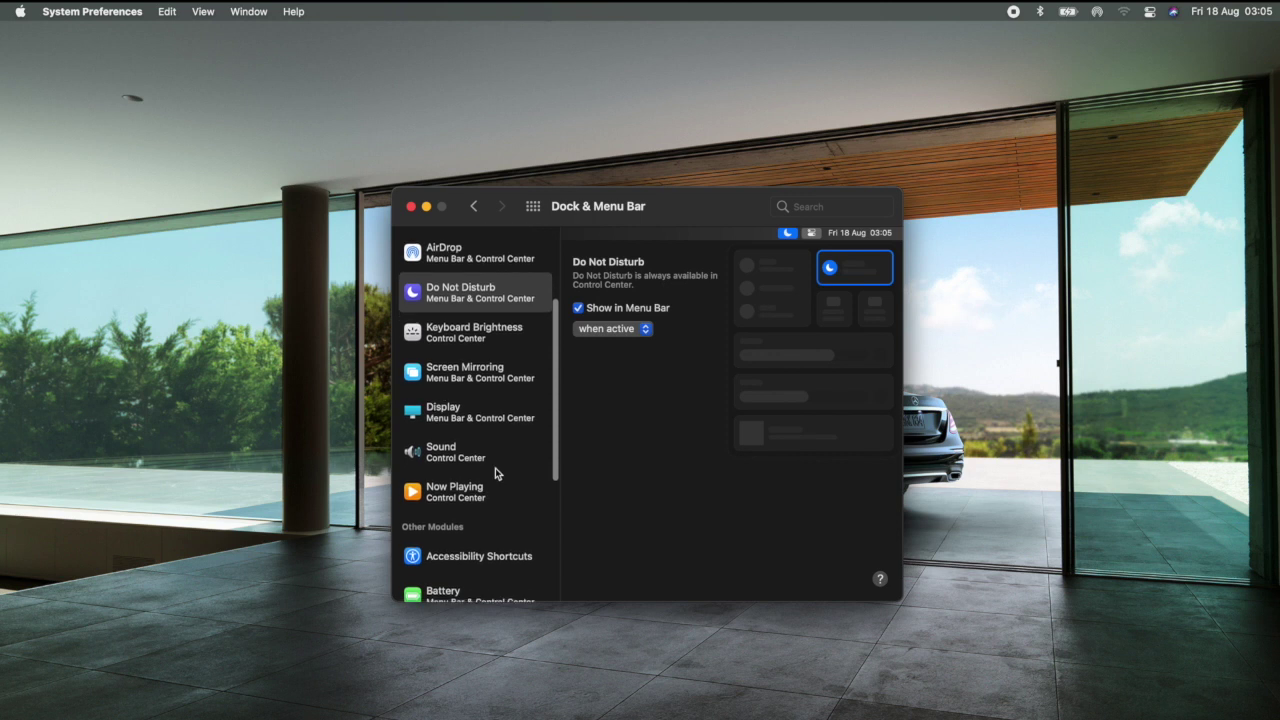
pyautogui.click(497, 457)
pyautogui.click(582, 309)
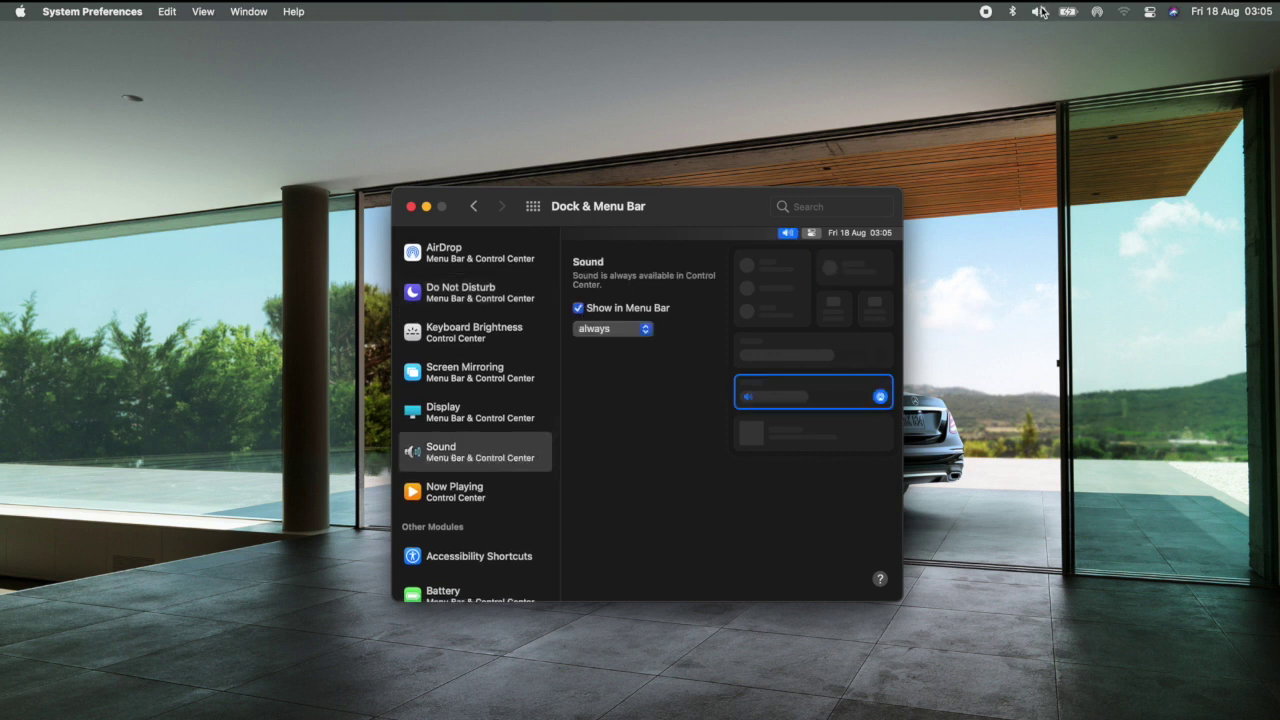
pyautogui.click(578, 308)
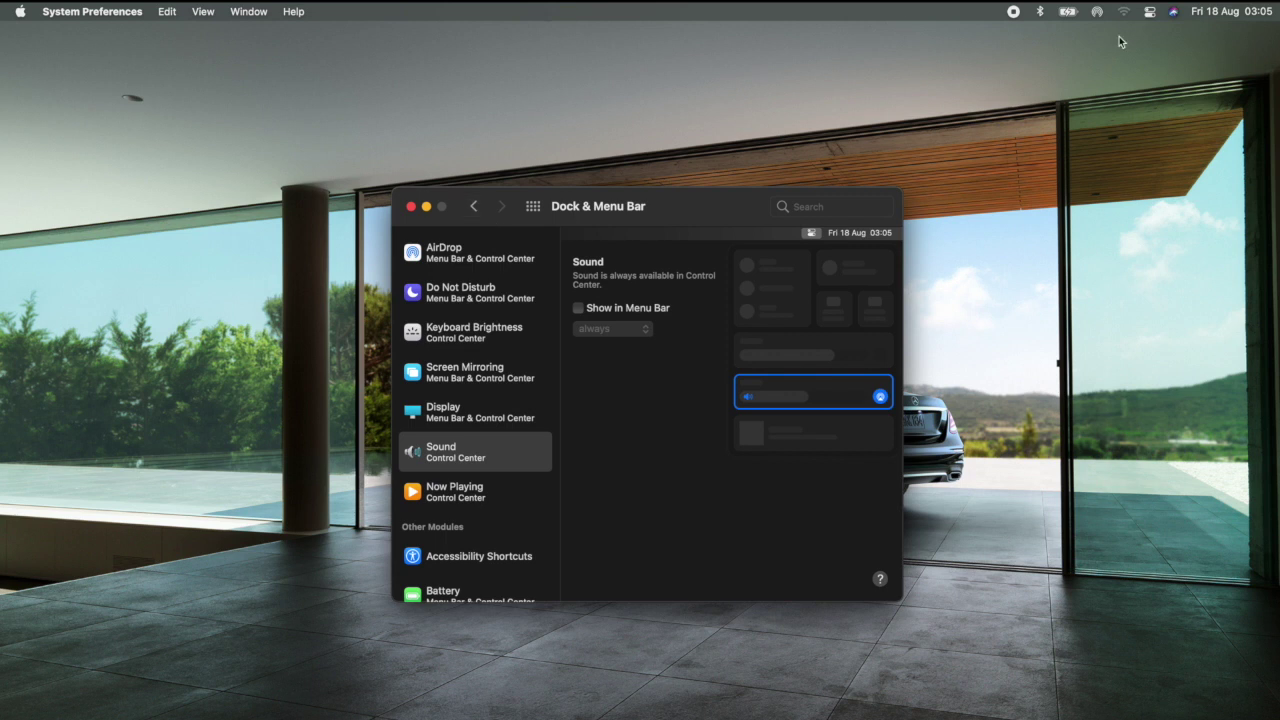
pyautogui.click(1150, 11)
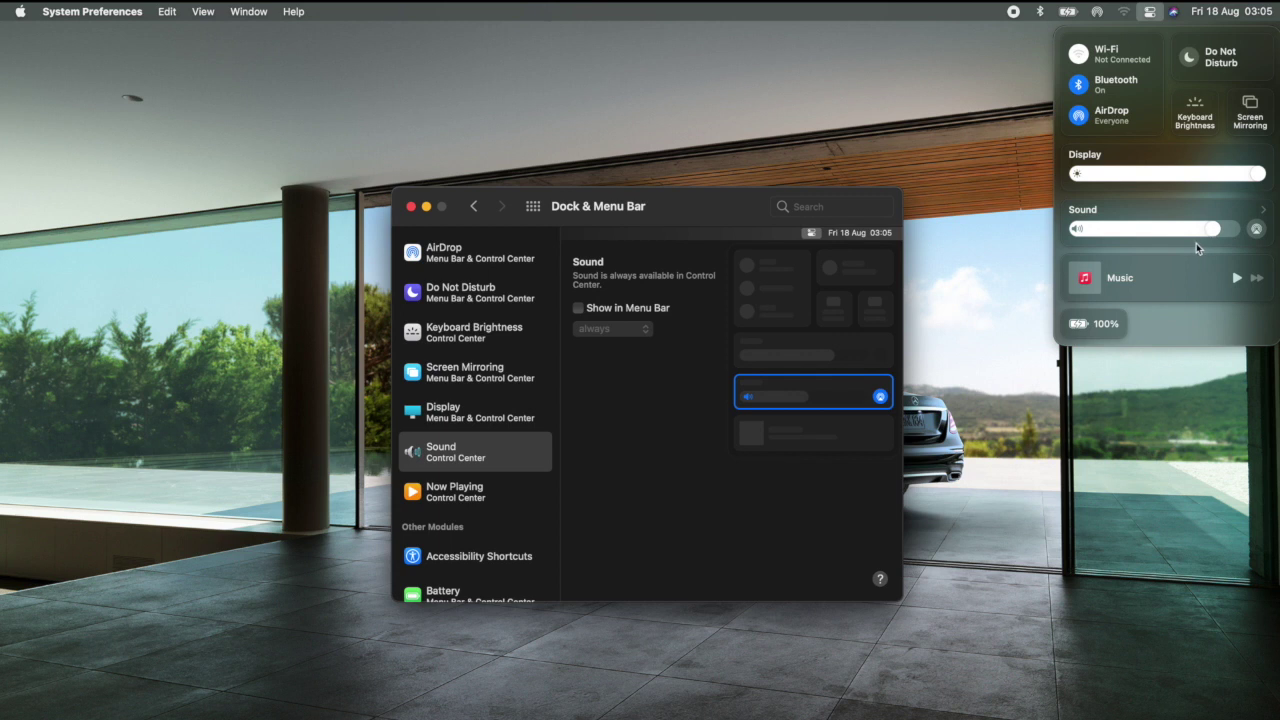
pyautogui.click(669, 384)
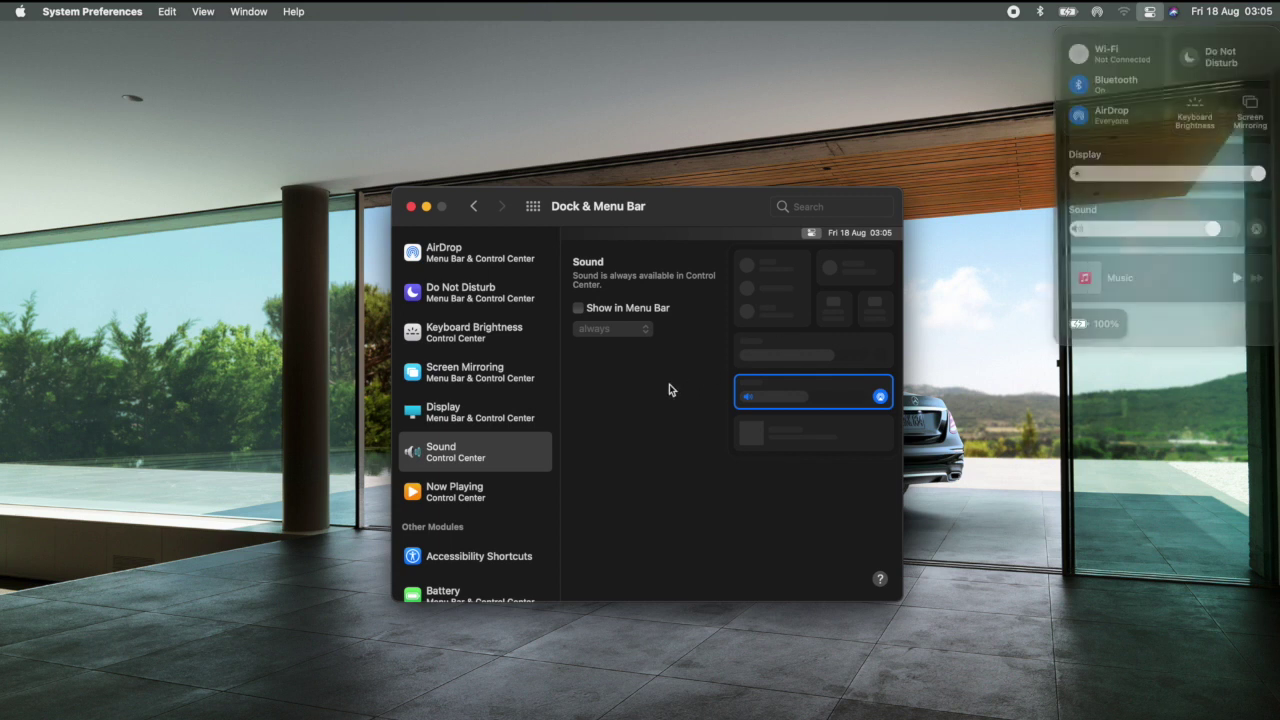
pyautogui.scroll(-3, 537, 512)
pyautogui.scroll(-1, 537, 512)
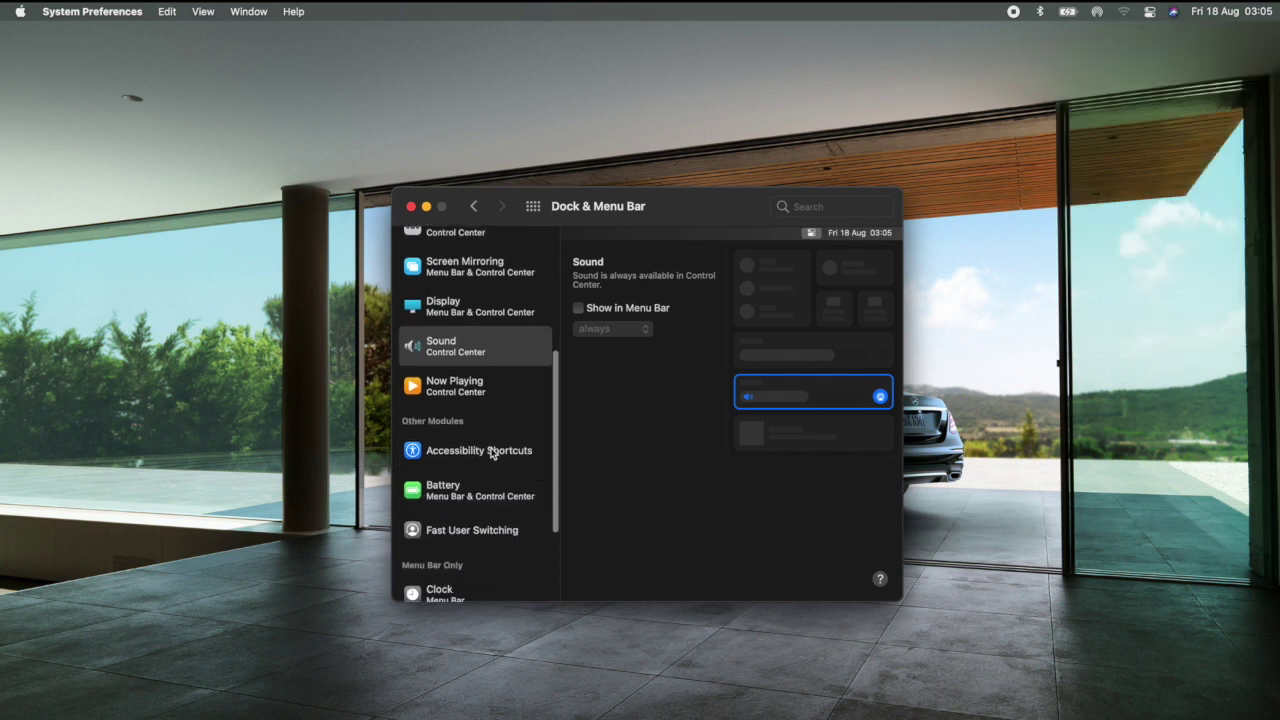
pyautogui.scroll(-3, 472, 493)
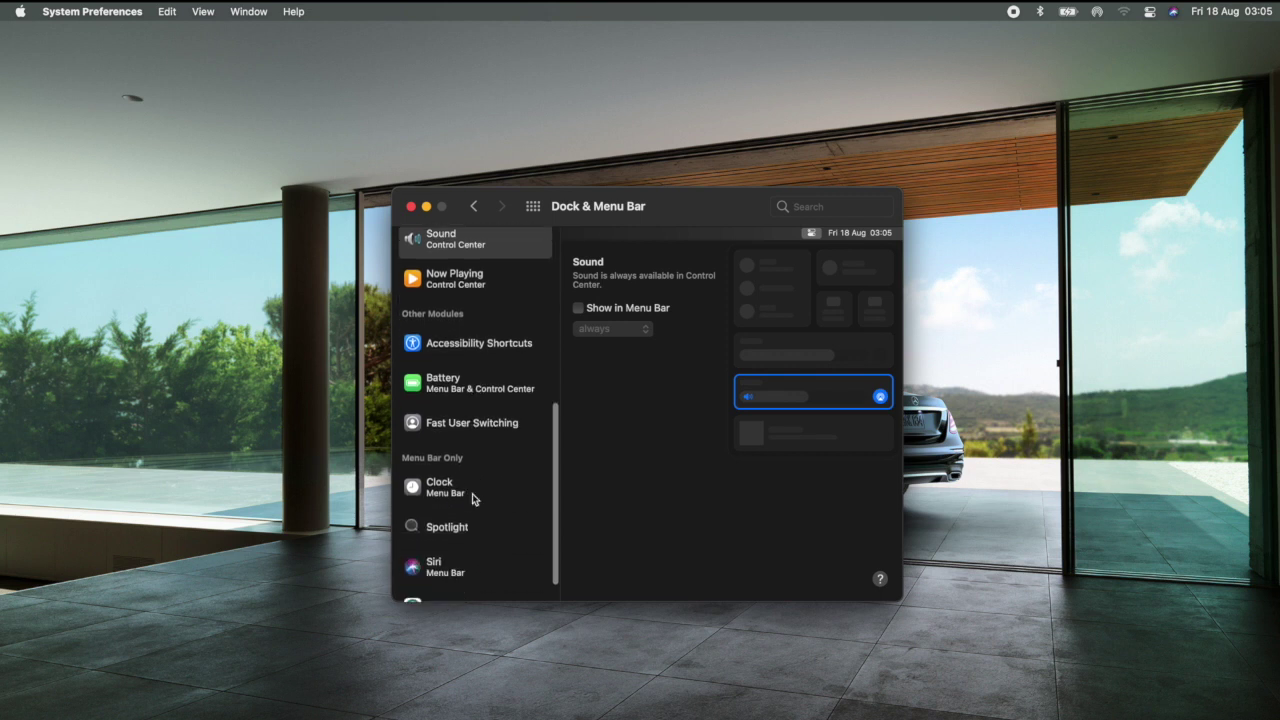
pyautogui.scroll(-1, 472, 493)
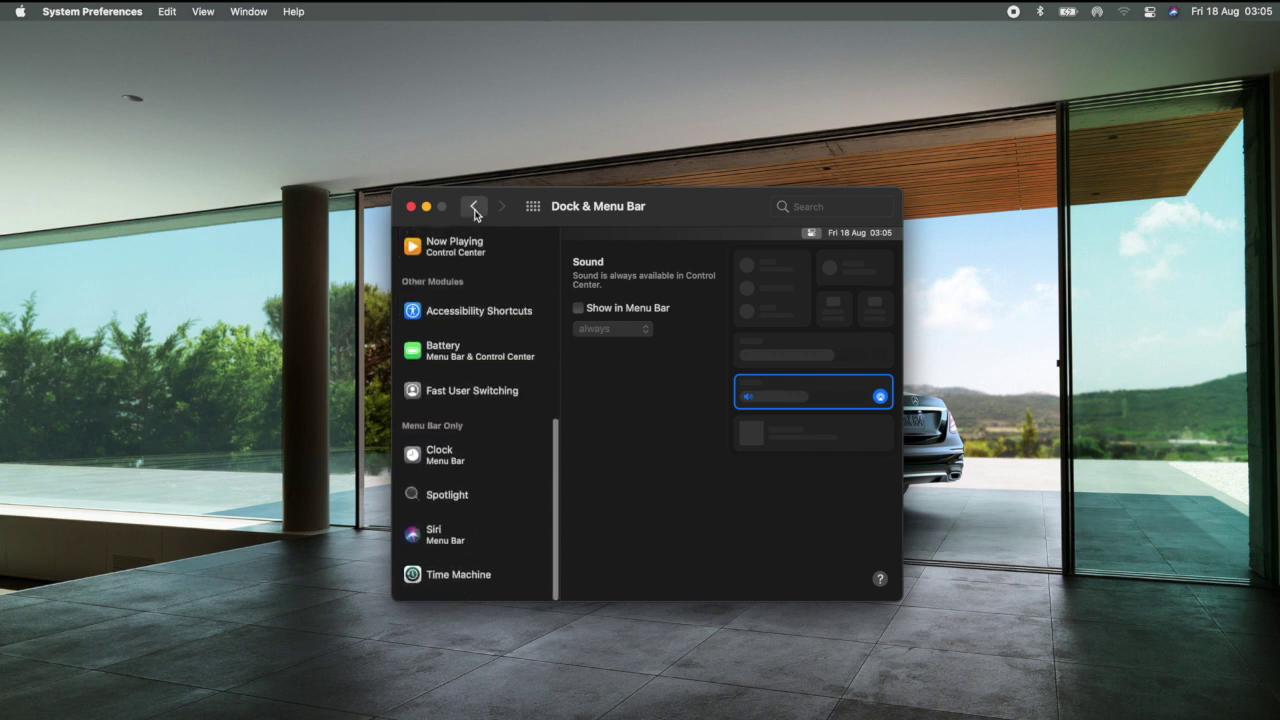
# Step: Take a quick look at the Notifications settings from the main overview
pyautogui.click(474, 206)
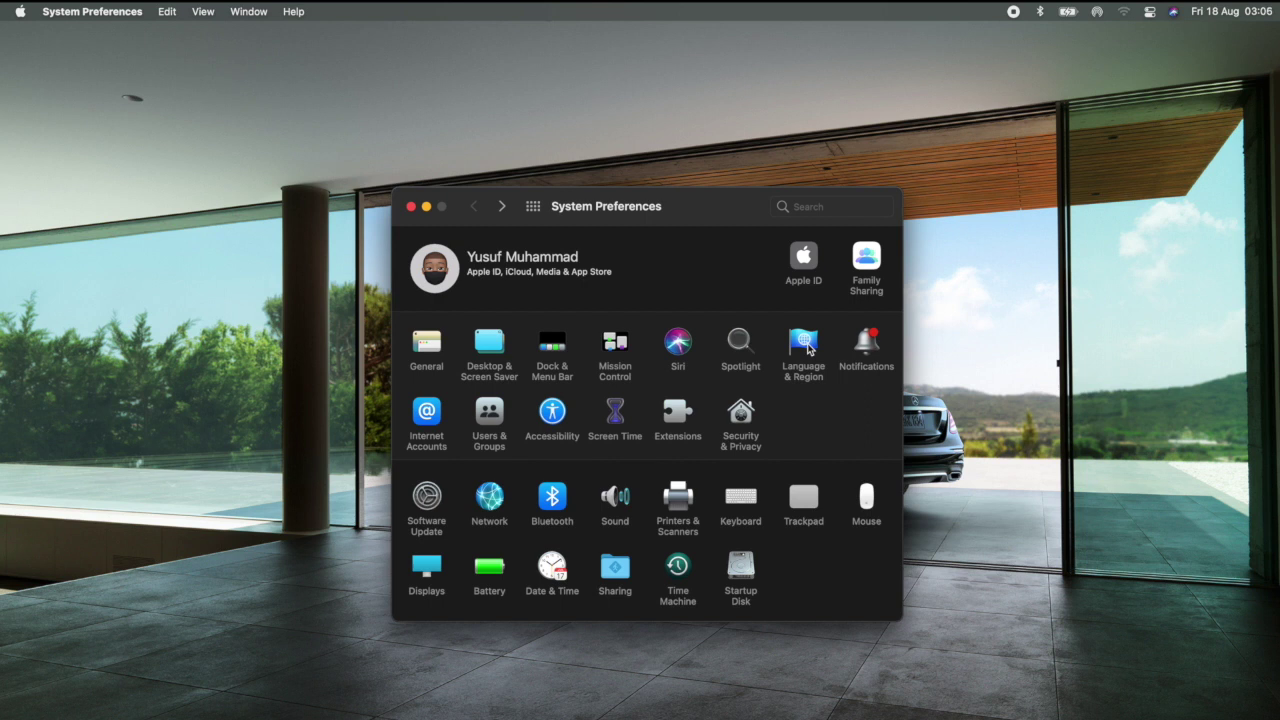
pyautogui.click(876, 341)
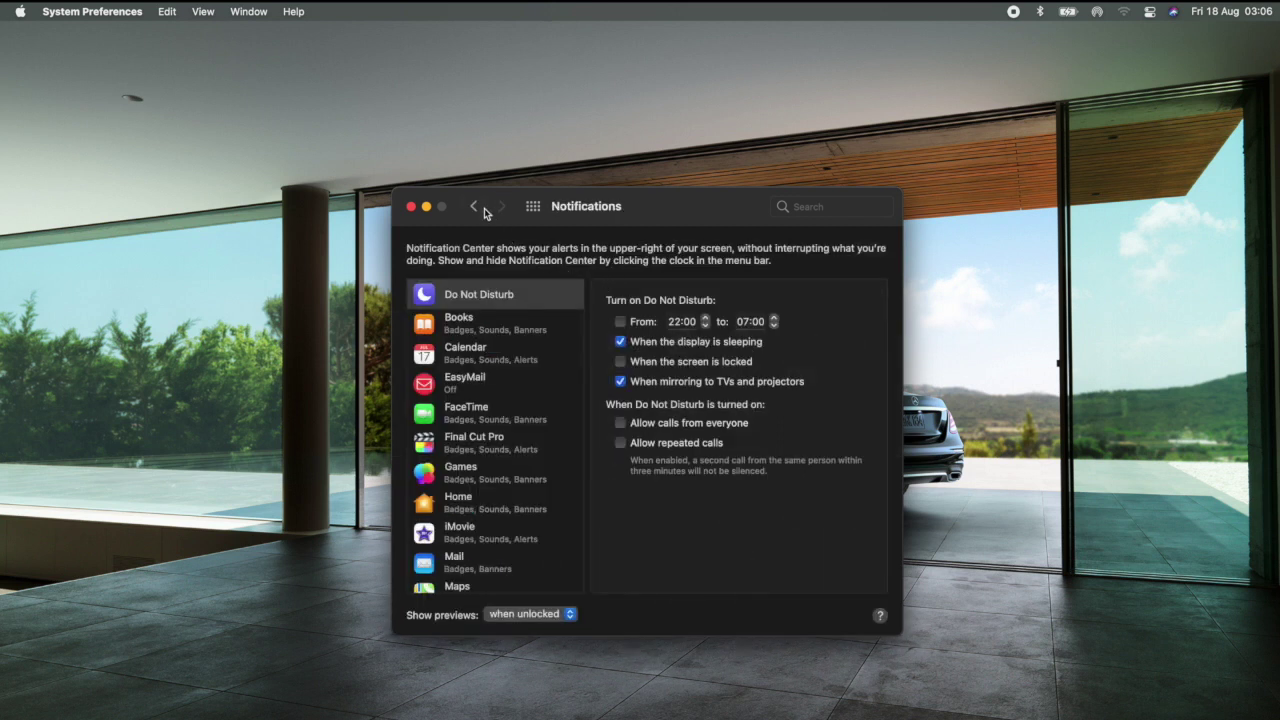
pyautogui.click(474, 206)
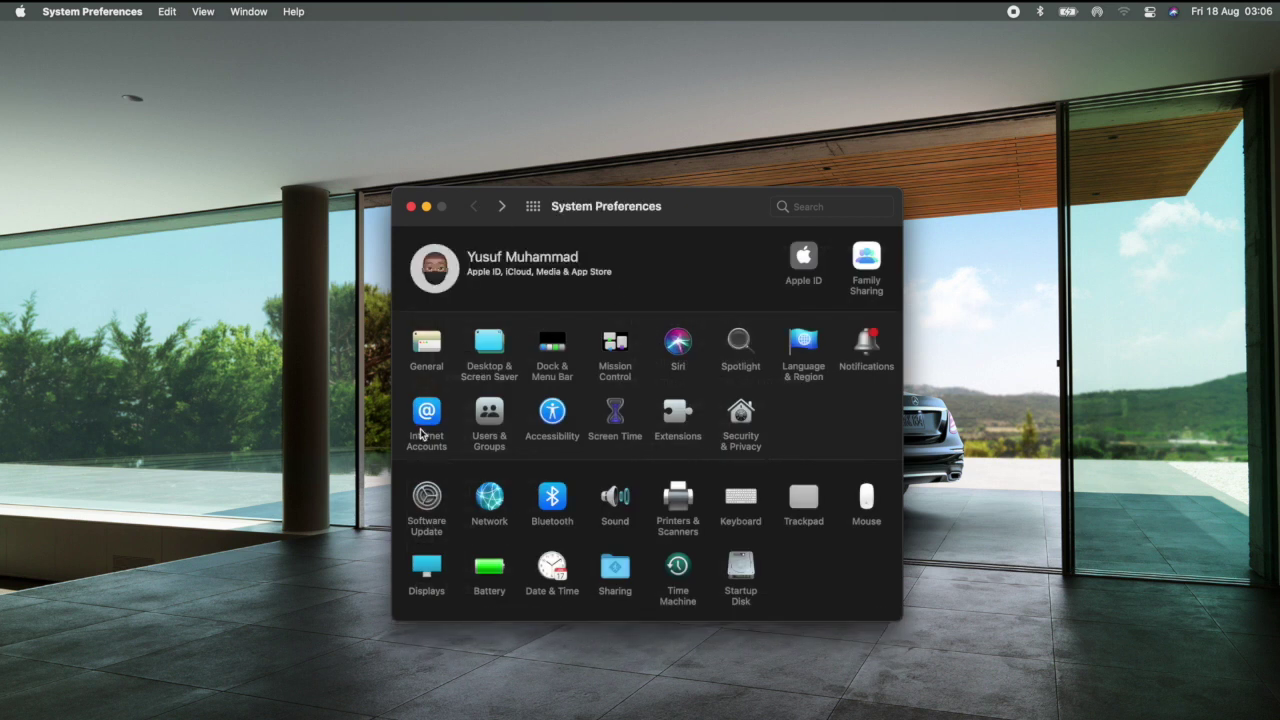
# Step: In Users & Groups, lock the screen with Ctrl+Cmd+Q and unlock it with the account password
pyautogui.click(487, 418)
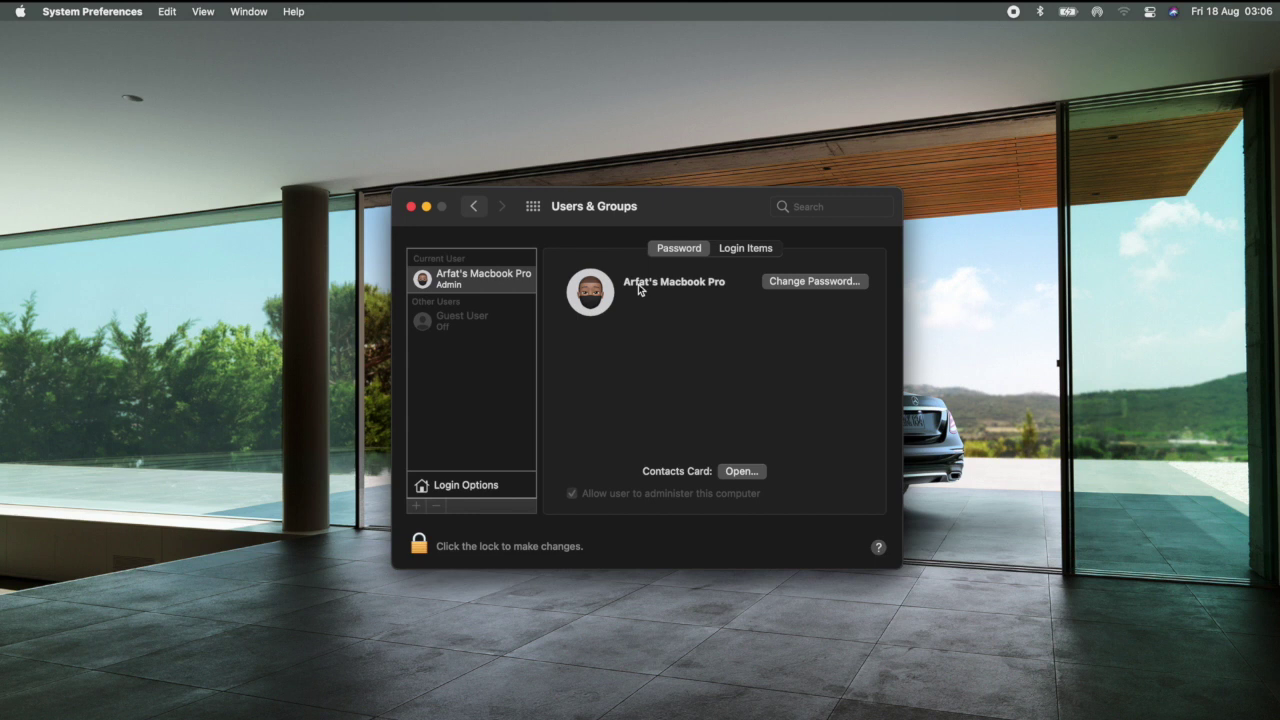
pyautogui.moveTo(590, 298)
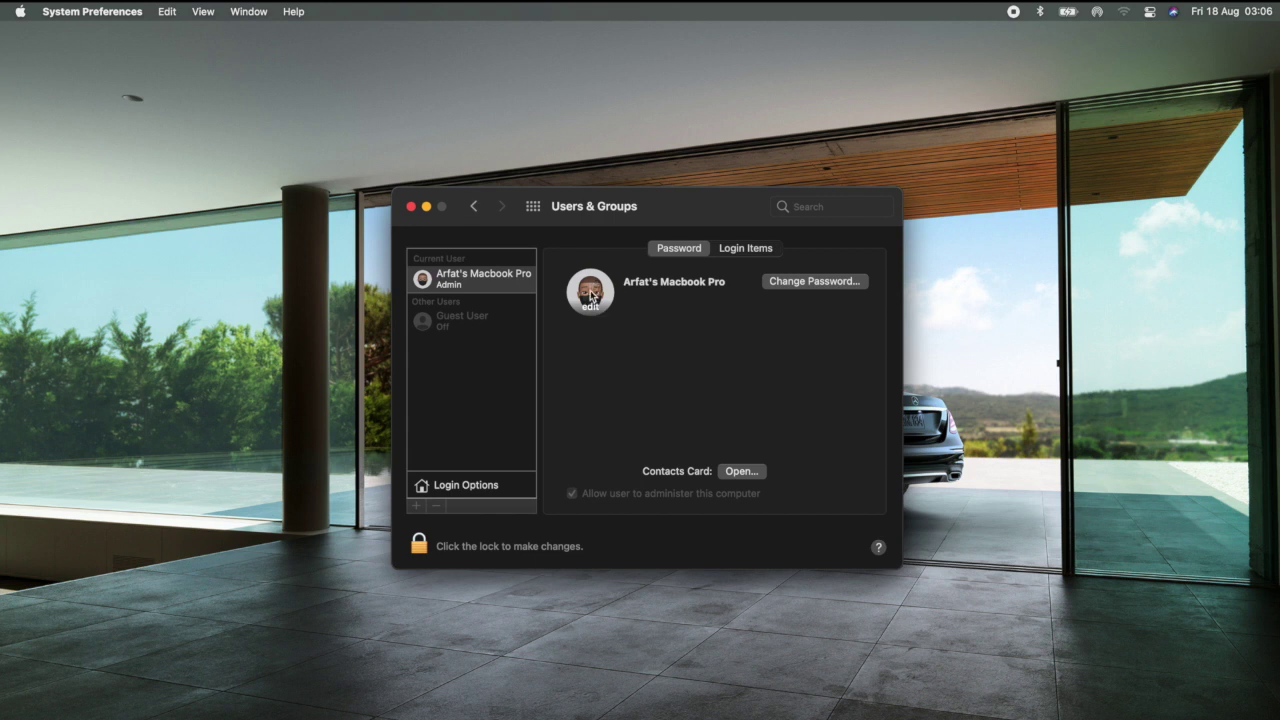
pyautogui.press('ctrl+super+q')
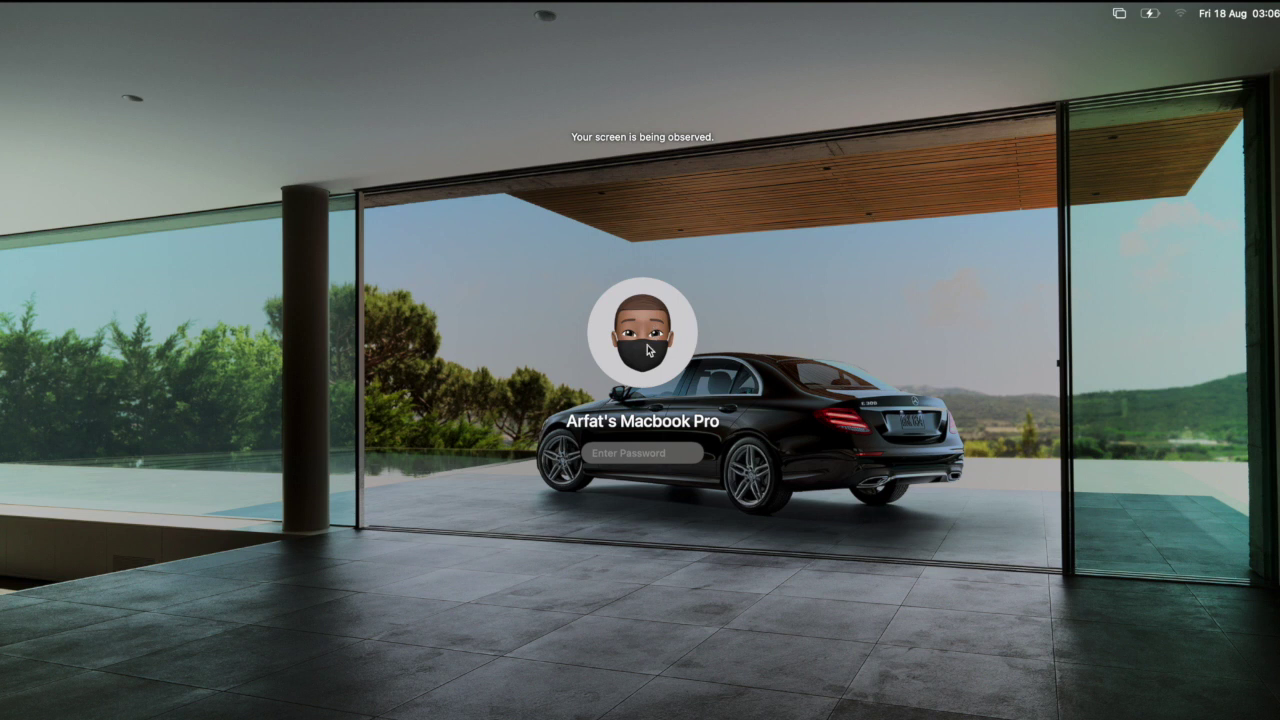
pyautogui.write('•••')
pyautogui.press('Return')
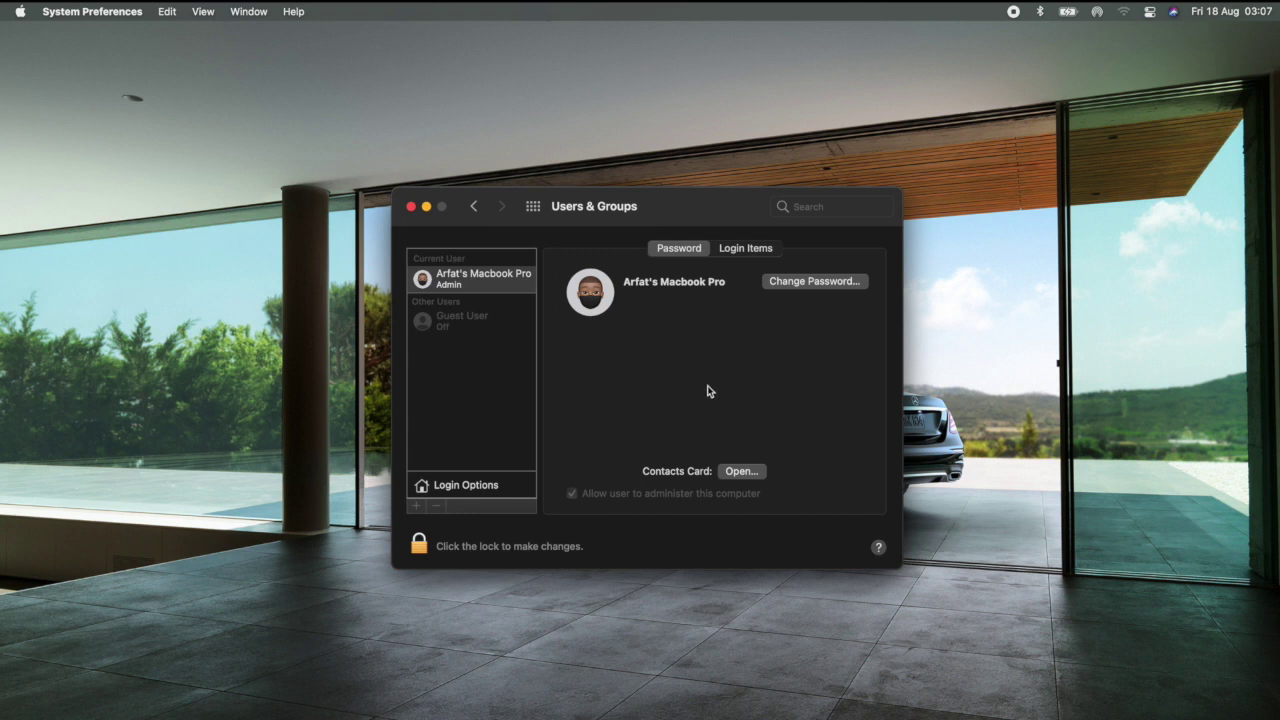
# Step: Open the Display options of the Accessibility settings
pyautogui.click(476, 206)
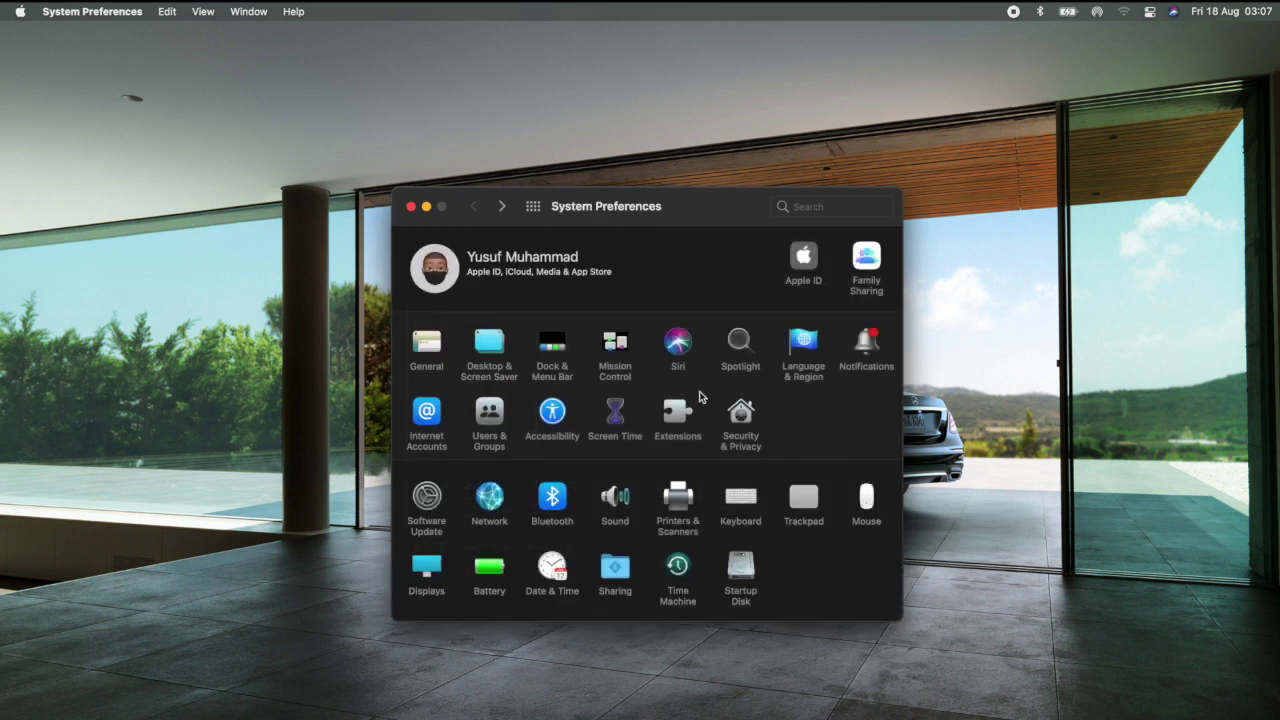
pyautogui.click(562, 422)
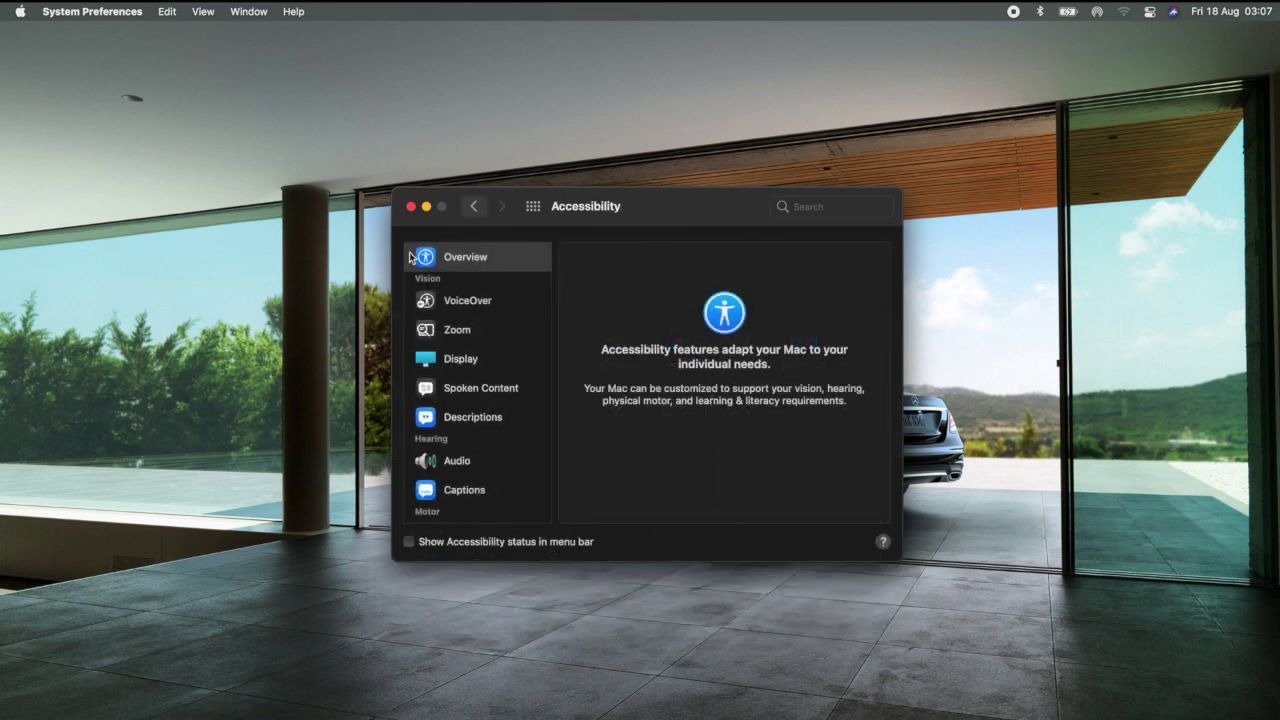
pyautogui.scroll(-3, 457, 343)
pyautogui.scroll(3, 457, 343)
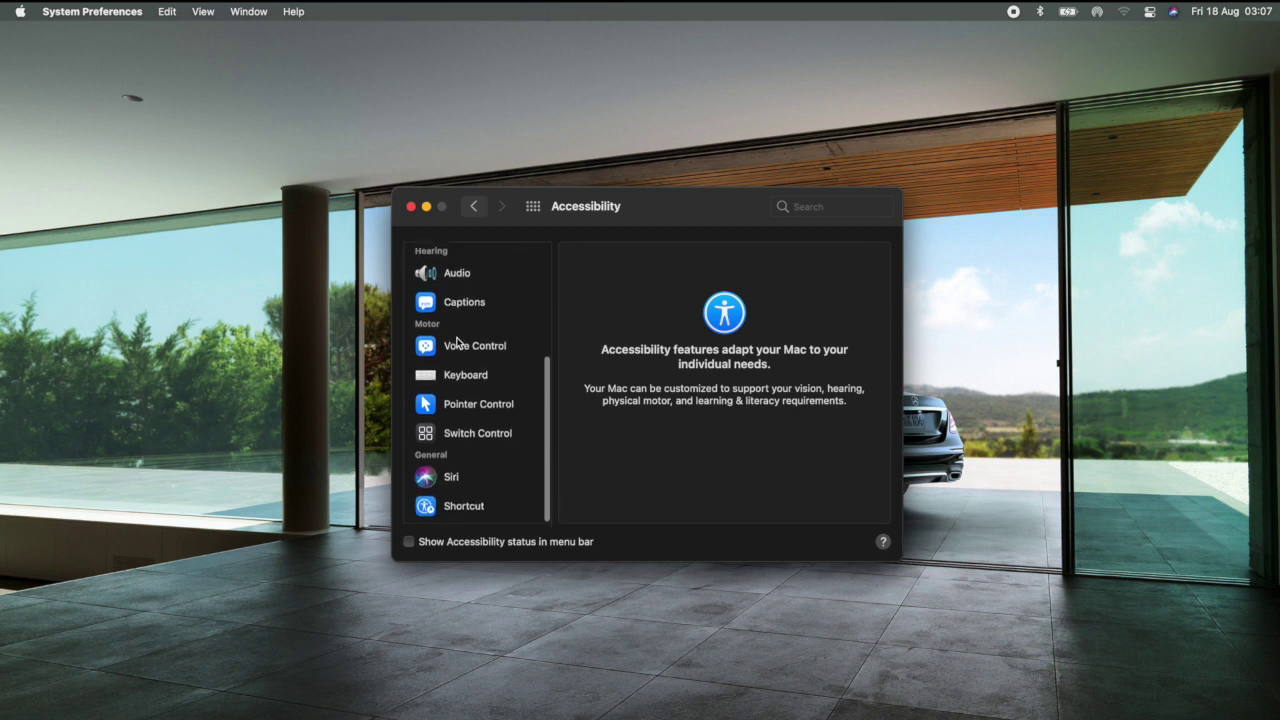
pyautogui.click(449, 358)
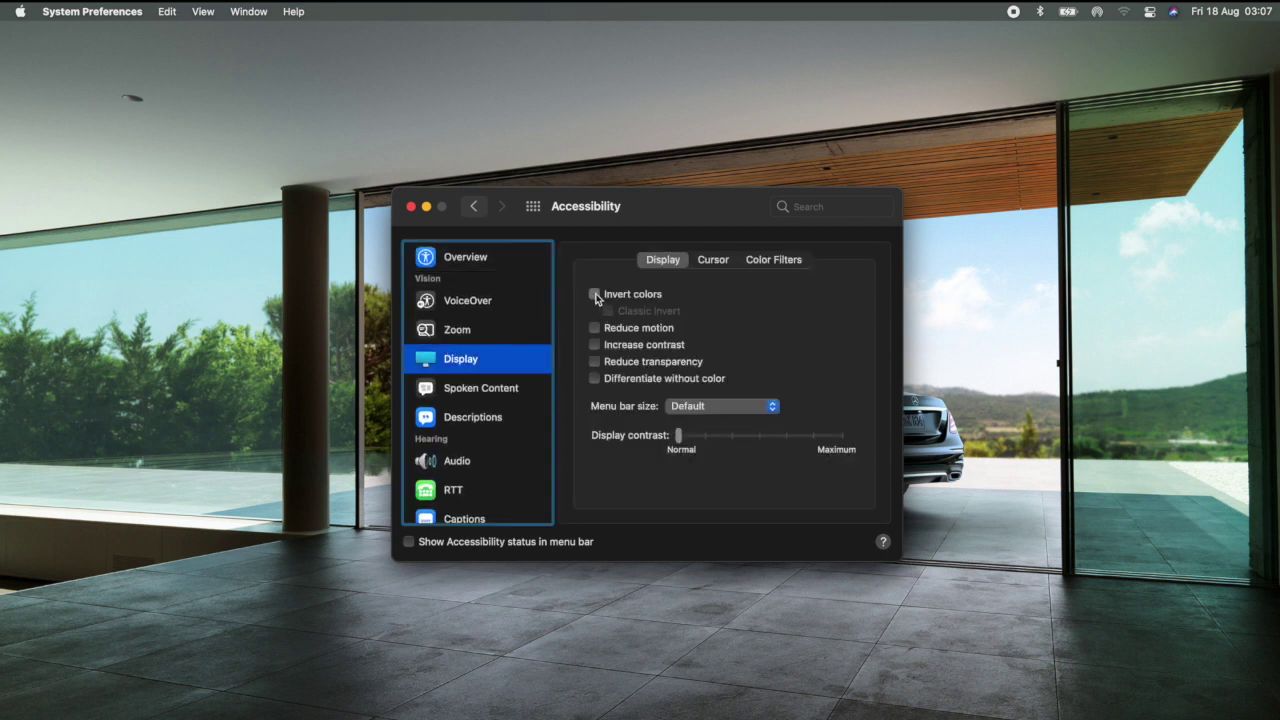
# Step: Turn off Invert colors and Reduce motion, enable Reduce transparency, leave Increase contrast off
pyautogui.click(595, 296)
pyautogui.click(594, 330)
pyautogui.click(593, 346)
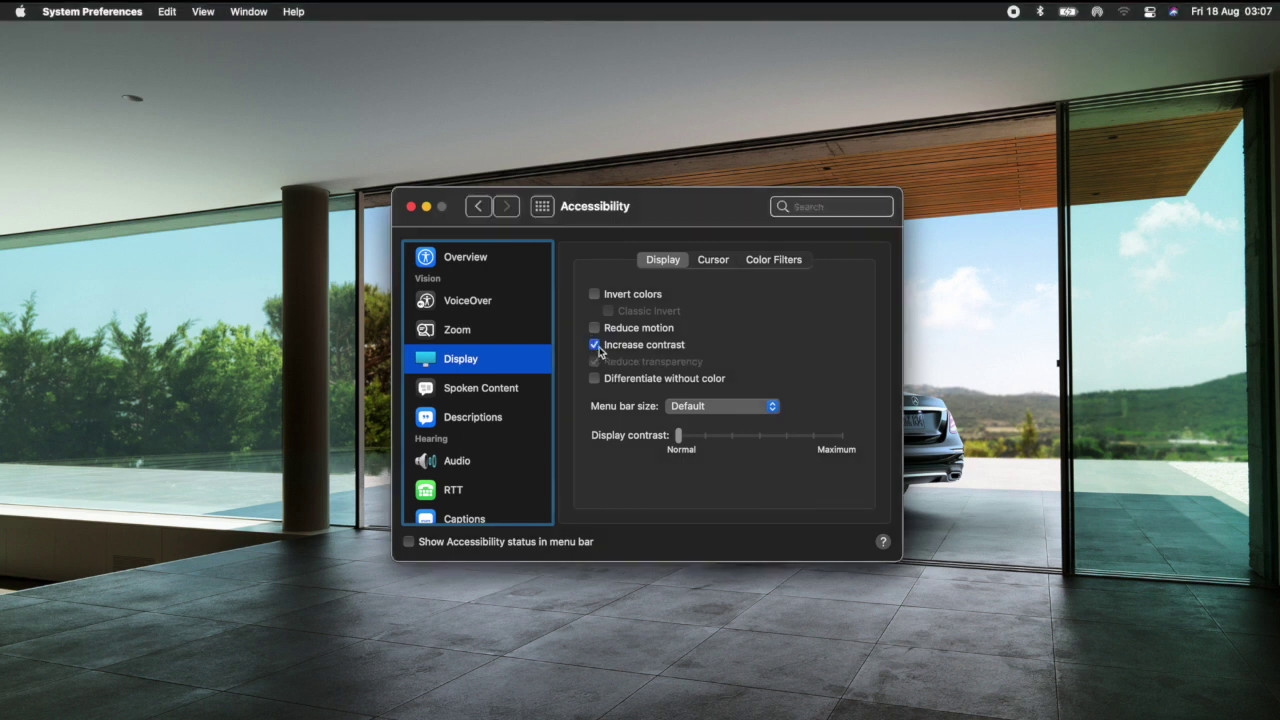
pyautogui.click(600, 346)
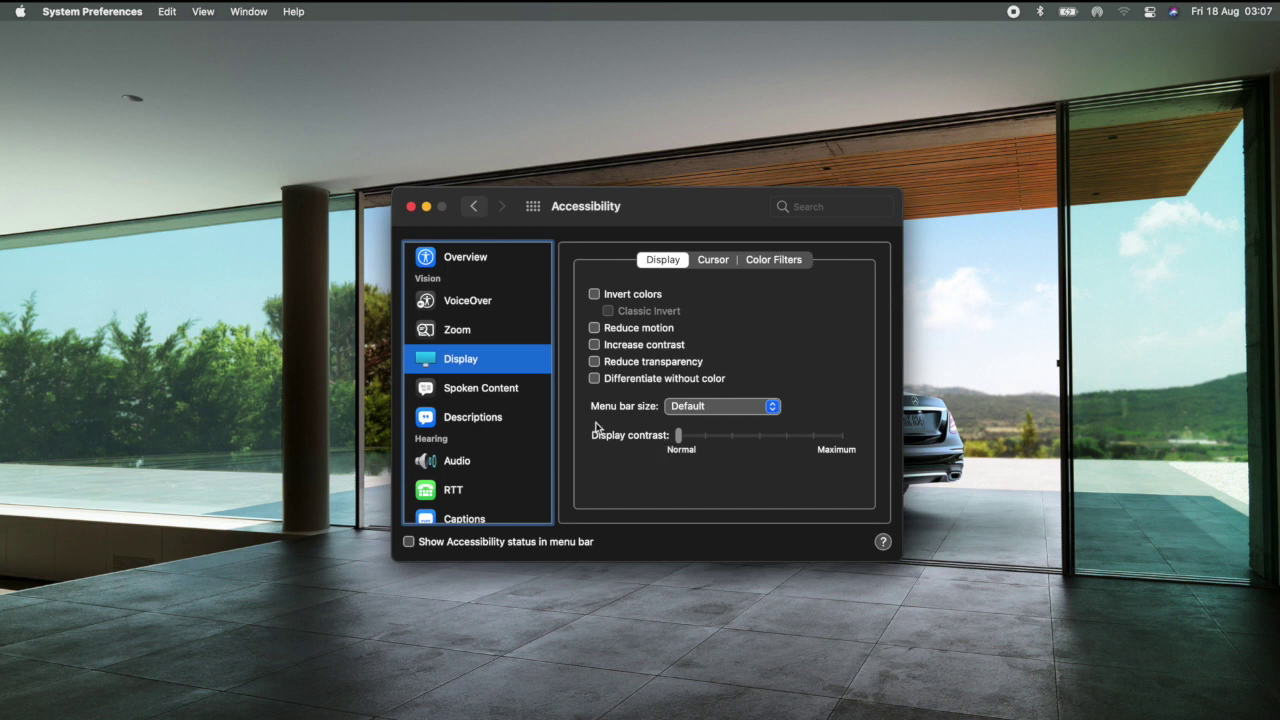
pyautogui.click(595, 362)
pyautogui.click(594, 346)
pyautogui.click(594, 346)
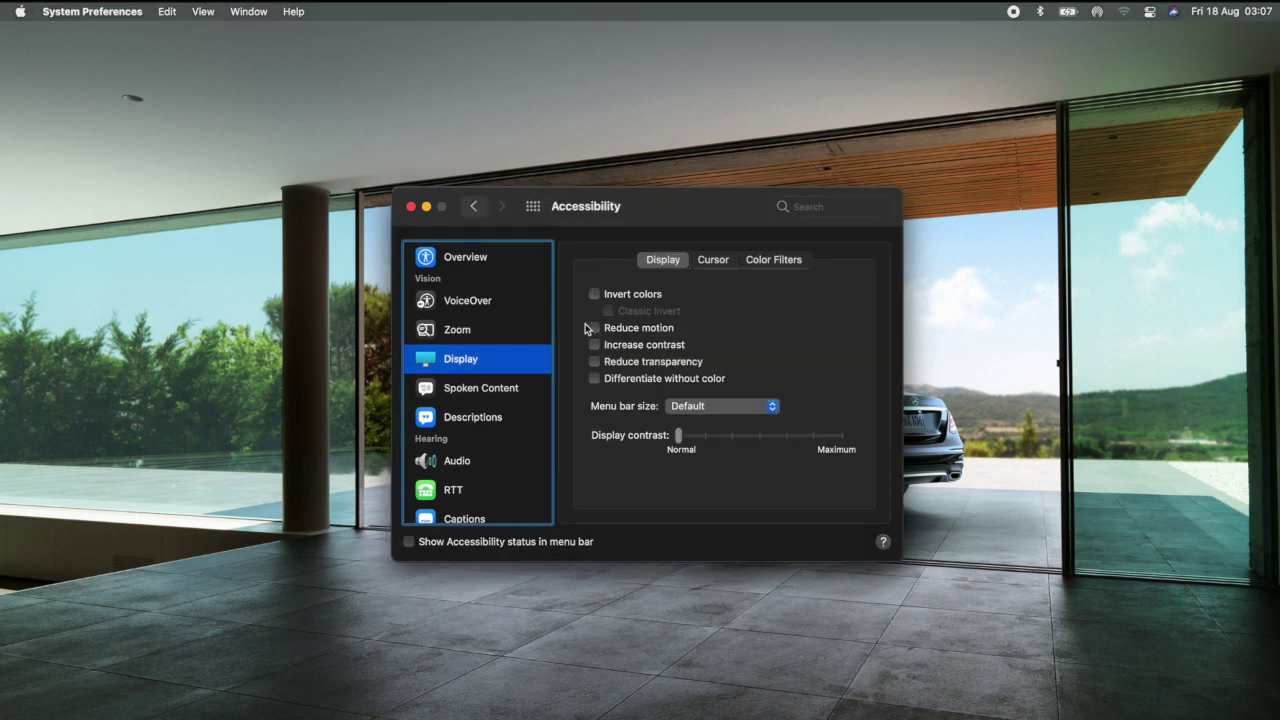
pyautogui.scroll(-5, 480, 400)
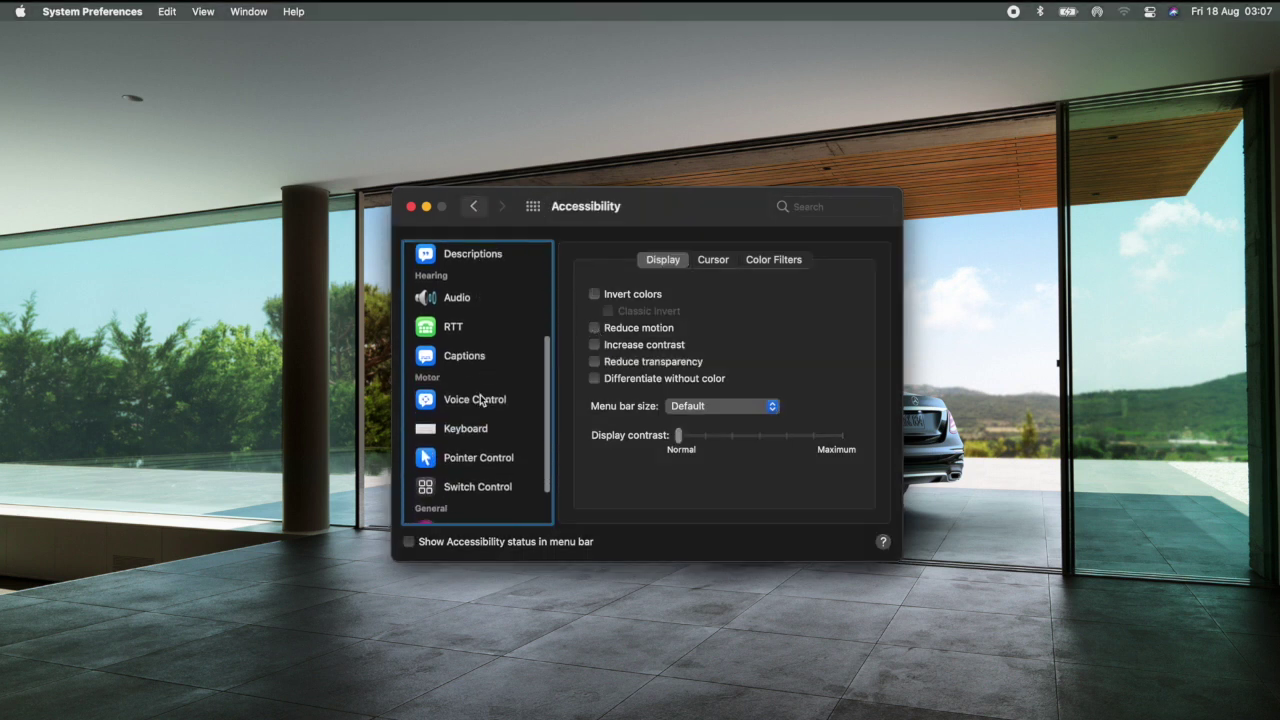
pyautogui.scroll(1, 481, 400)
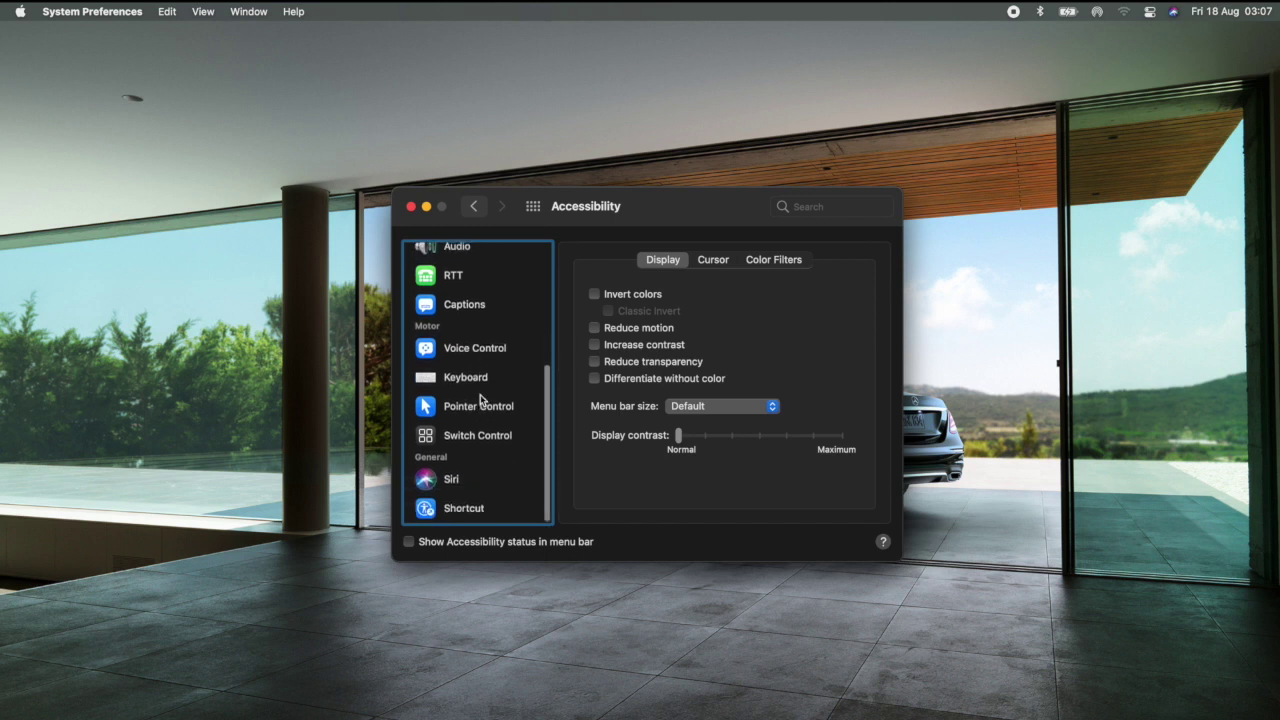
pyautogui.scroll(5, 480, 398)
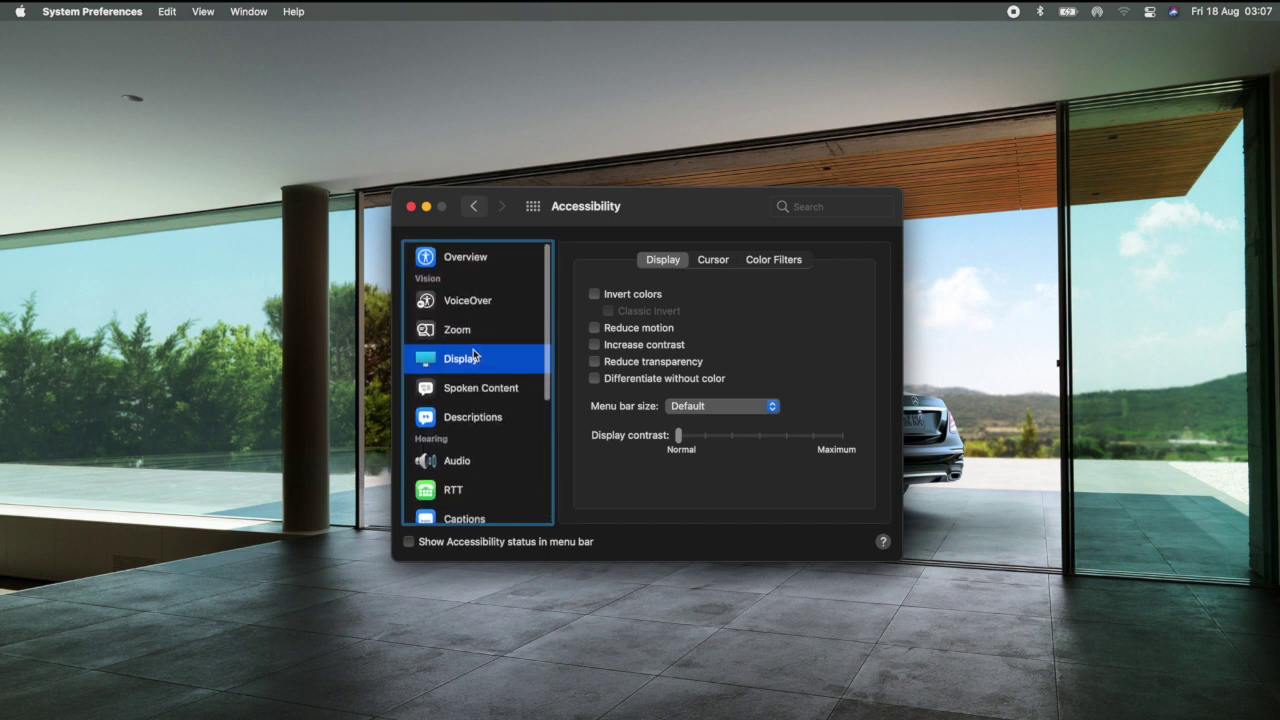
pyautogui.click(480, 207)
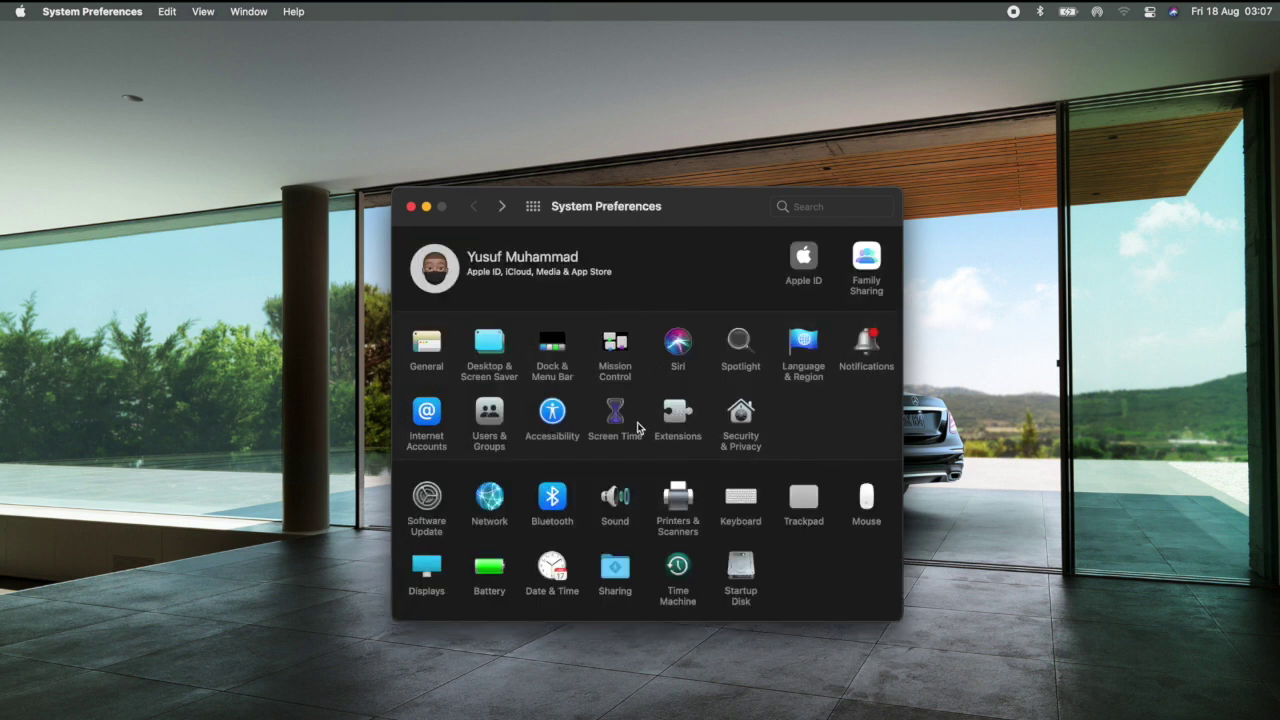
pyautogui.click(741, 418)
pyautogui.scroll(-8, 511, 333)
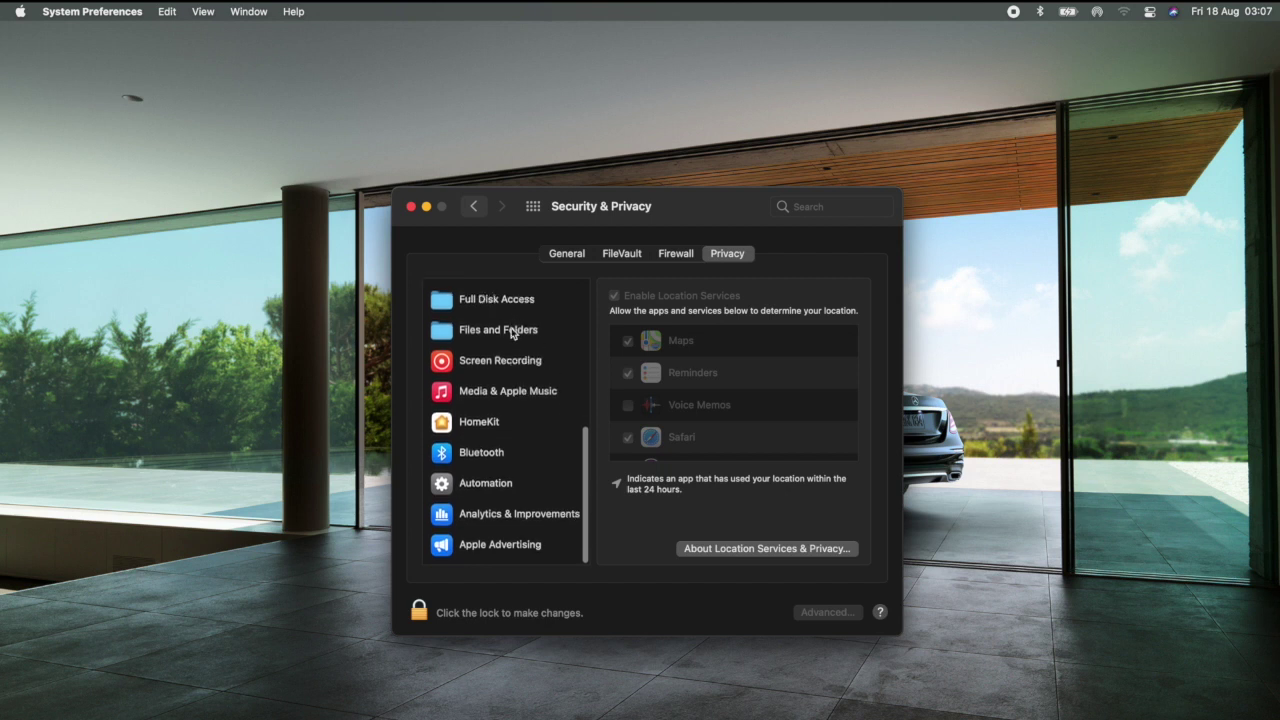
pyautogui.scroll(8, 511, 333)
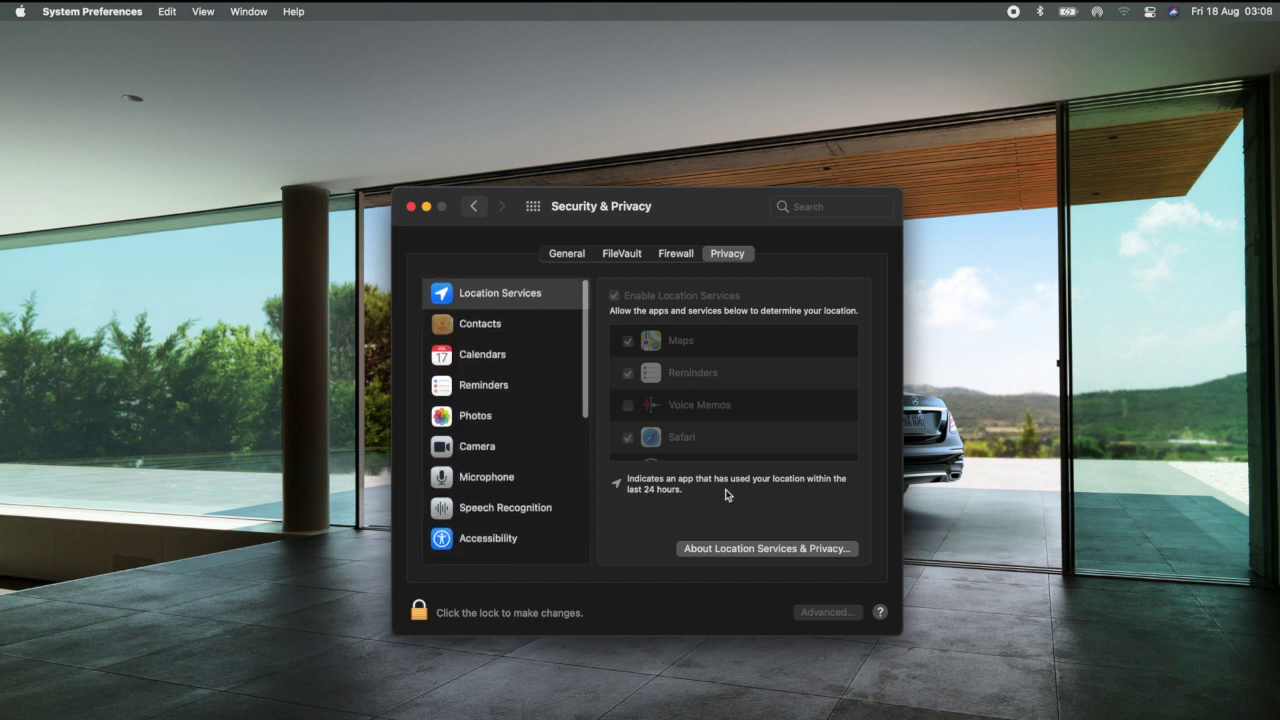
pyautogui.click(476, 207)
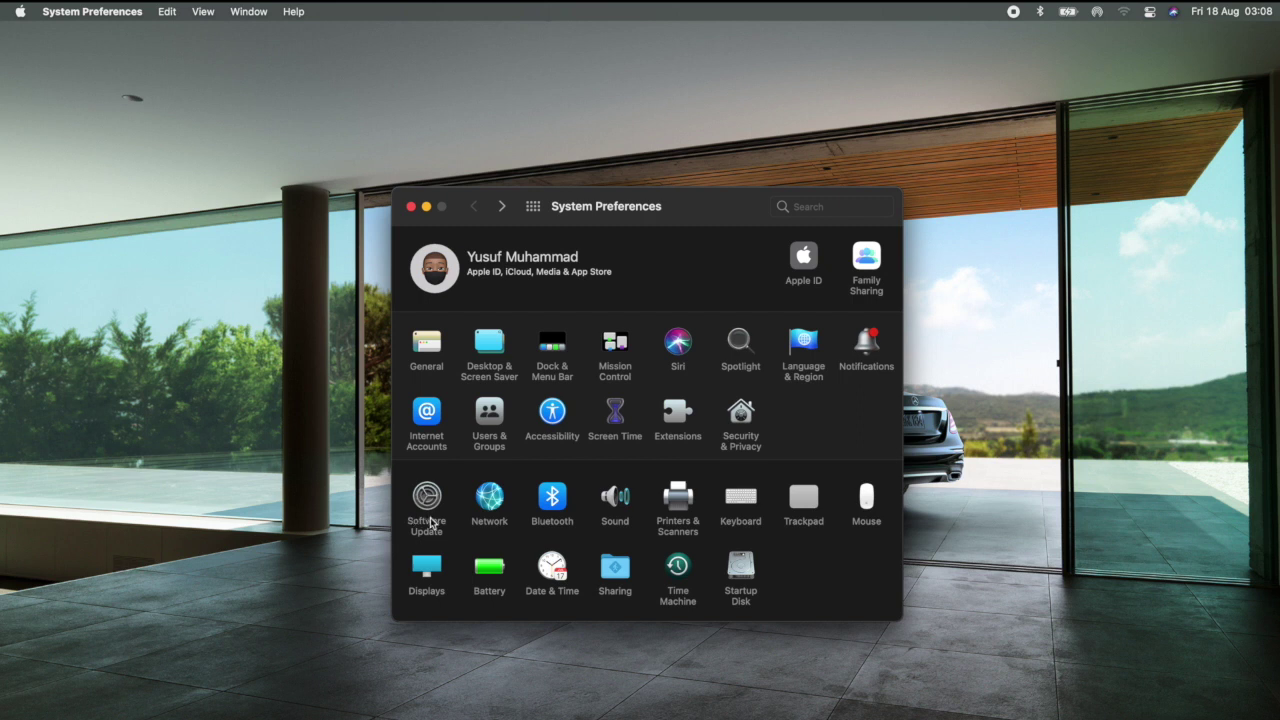
pyautogui.click(20, 14)
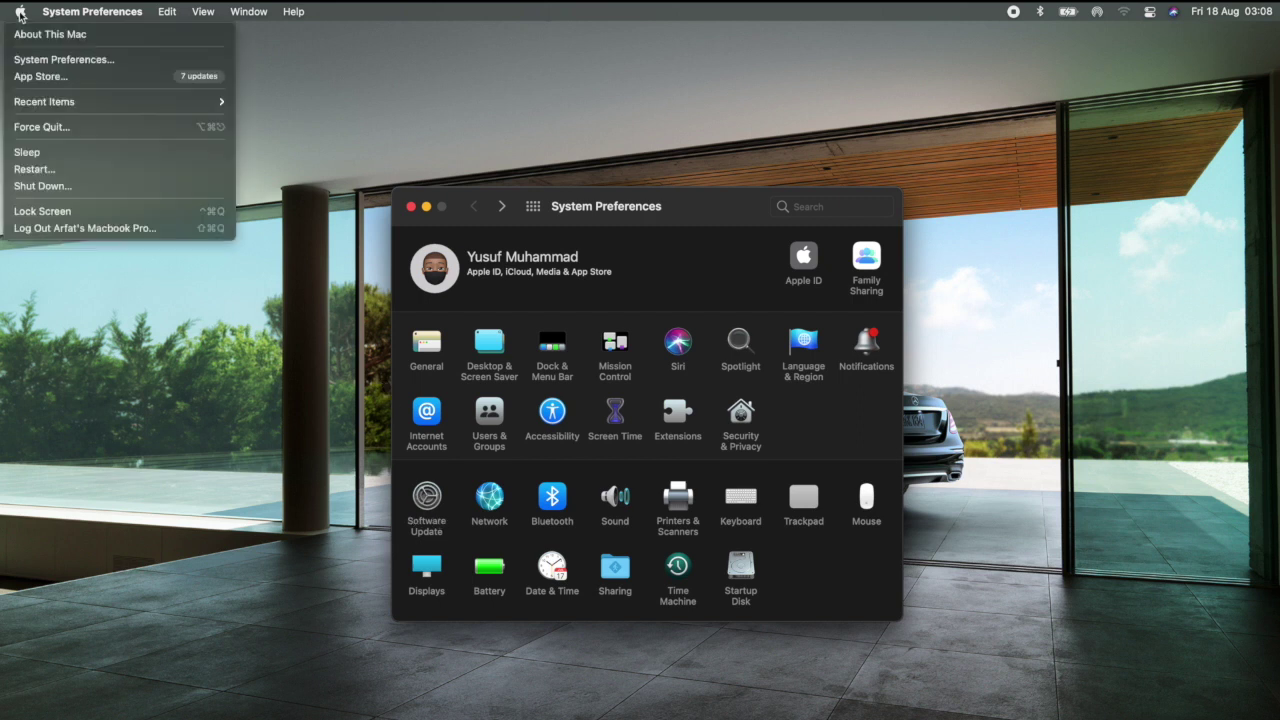
pyautogui.click(247, 139)
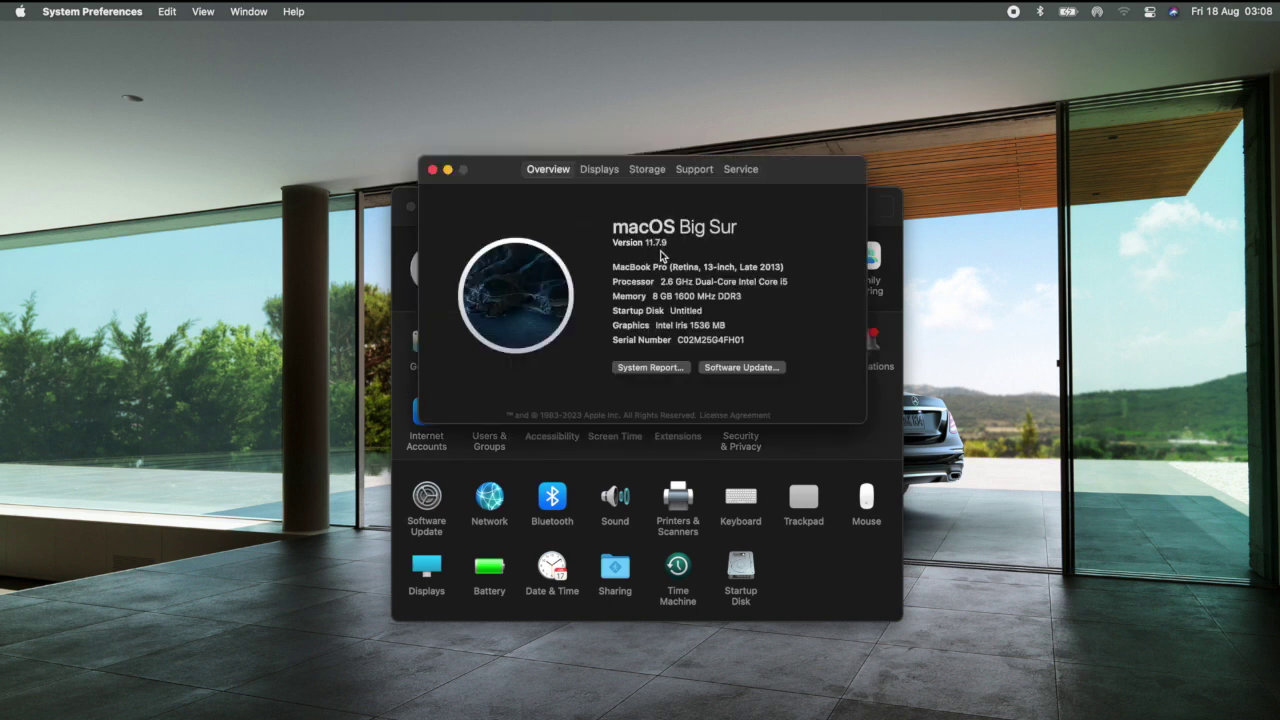
pyautogui.click(432, 169)
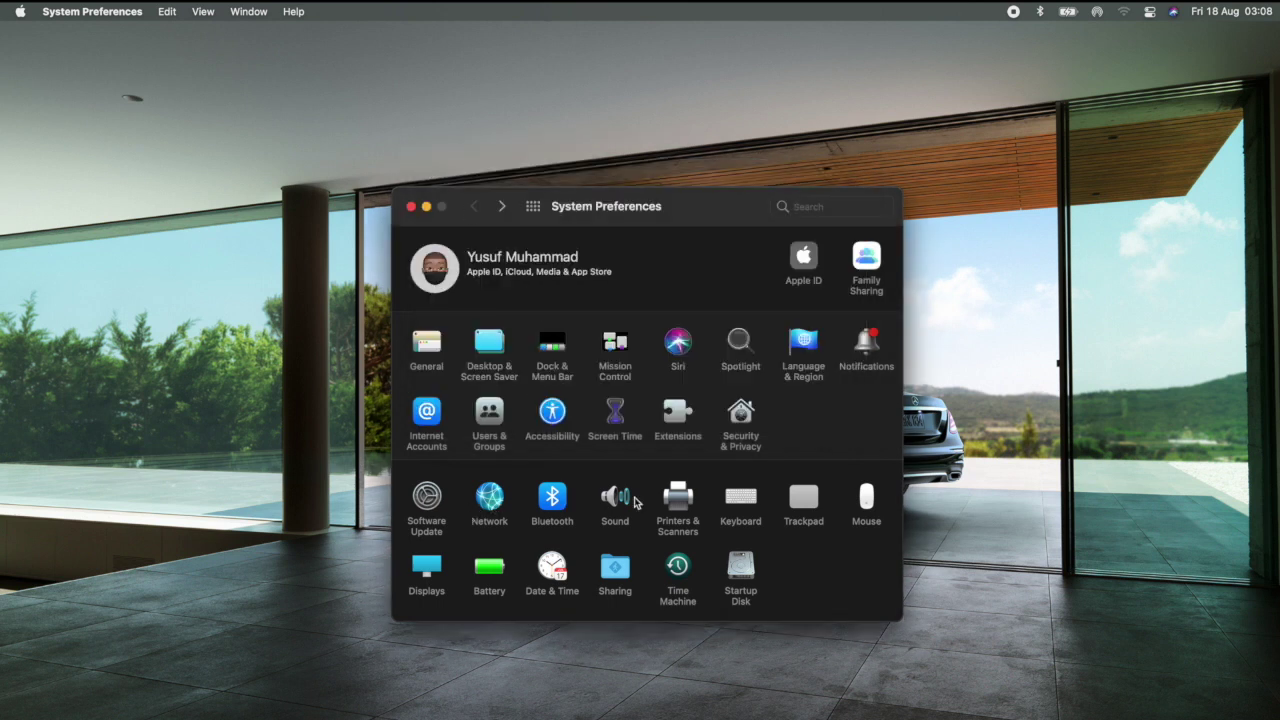
pyautogui.click(620, 505)
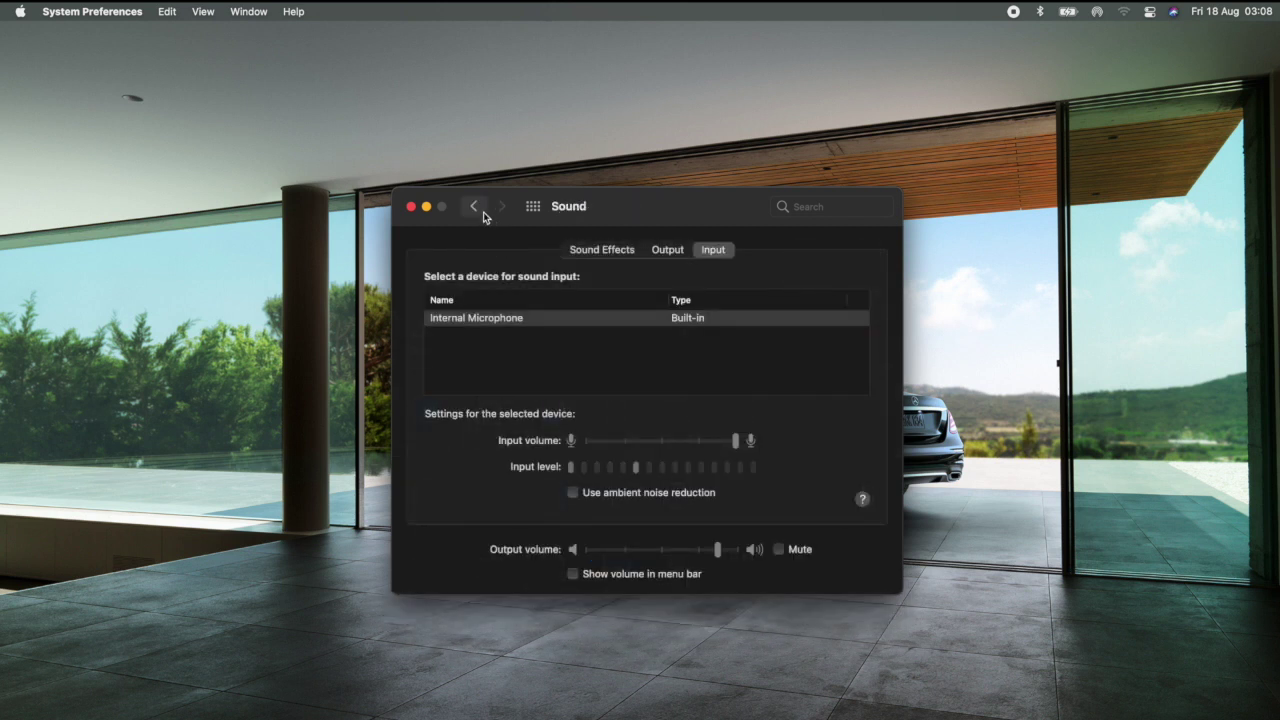
pyautogui.click(475, 207)
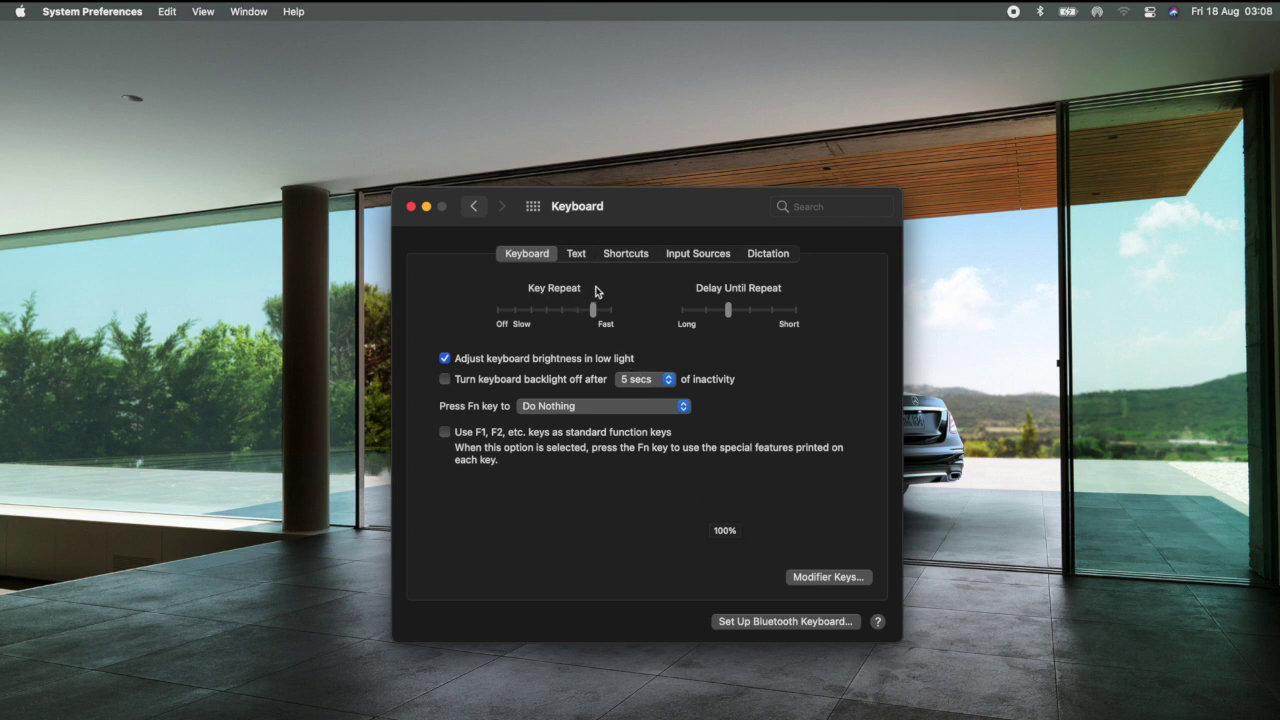
pyautogui.click(474, 206)
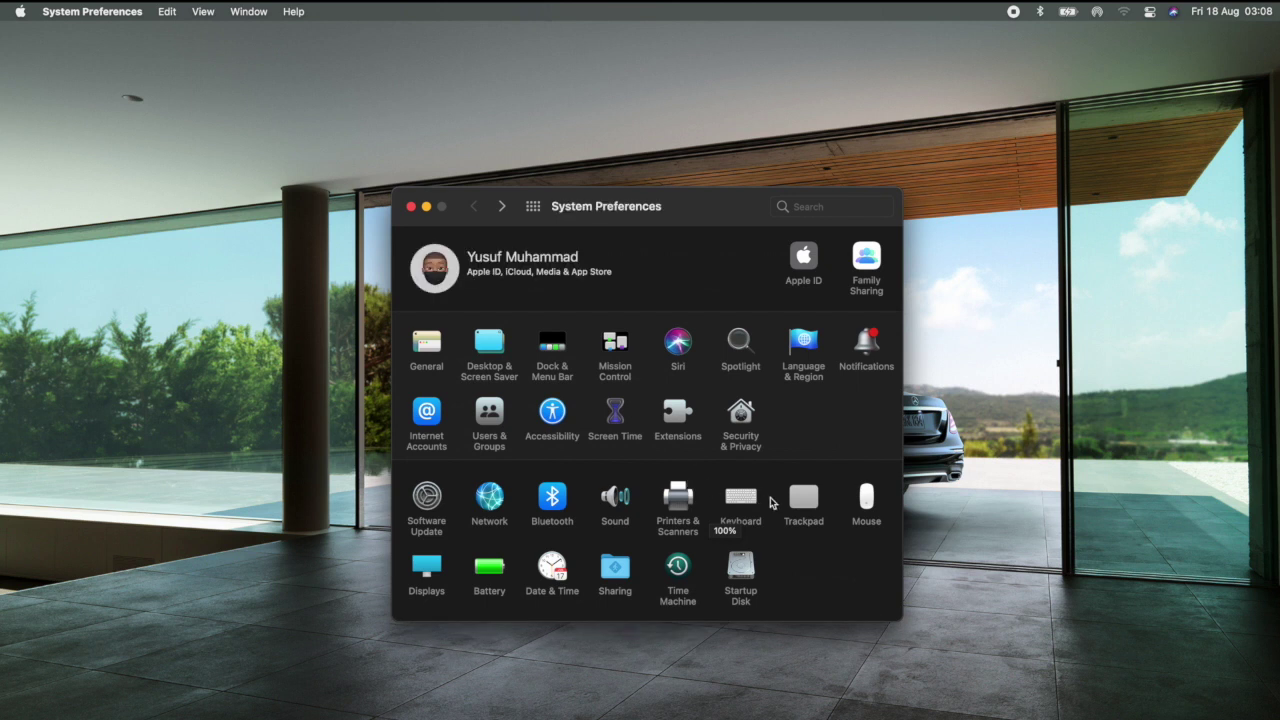
# Step: Set the trackpad tracking speed about two-thirds of the way toward Fast
pyautogui.click(800, 506)
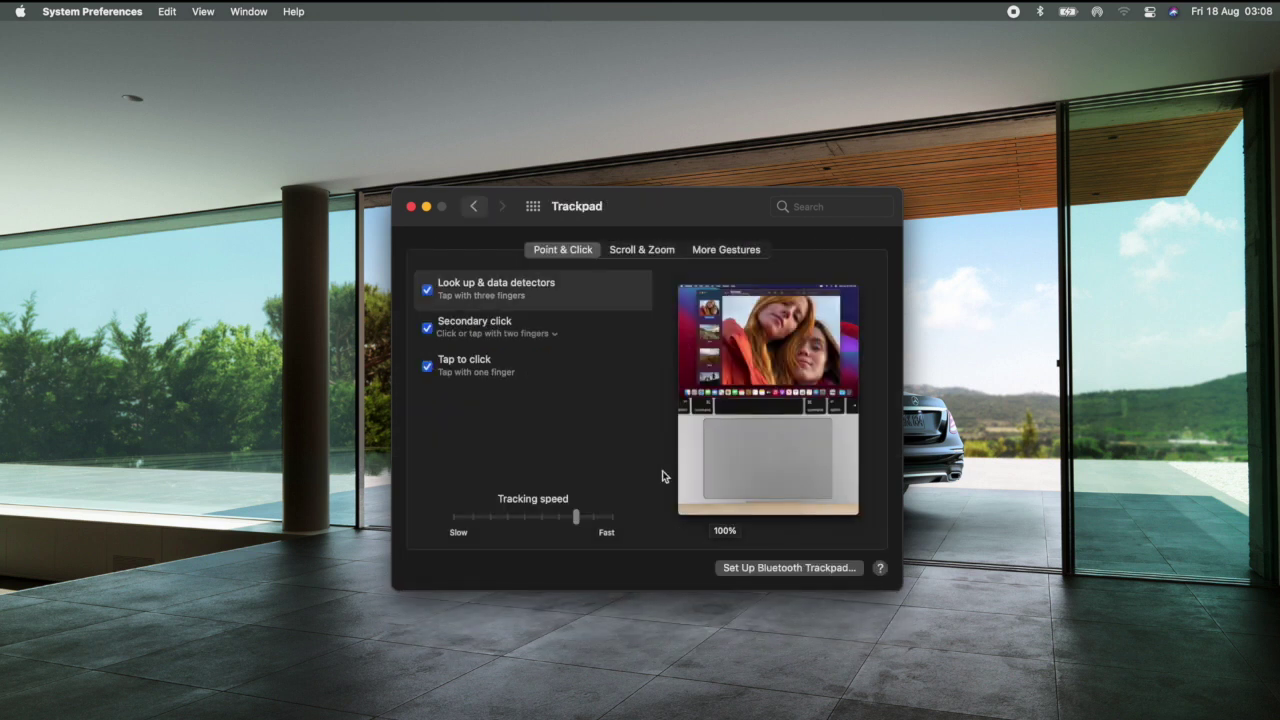
pyautogui.moveTo(576, 525); pyautogui.dragTo(472, 517)
pyautogui.moveTo(476, 518); pyautogui.dragTo(461, 516)
pyautogui.moveTo(476, 520); pyautogui.dragTo(593, 524)
# Step: Review the Scroll & Zoom and More Gestures tabs, trying Mission Control, then return to the grid
pyautogui.click(645, 251)
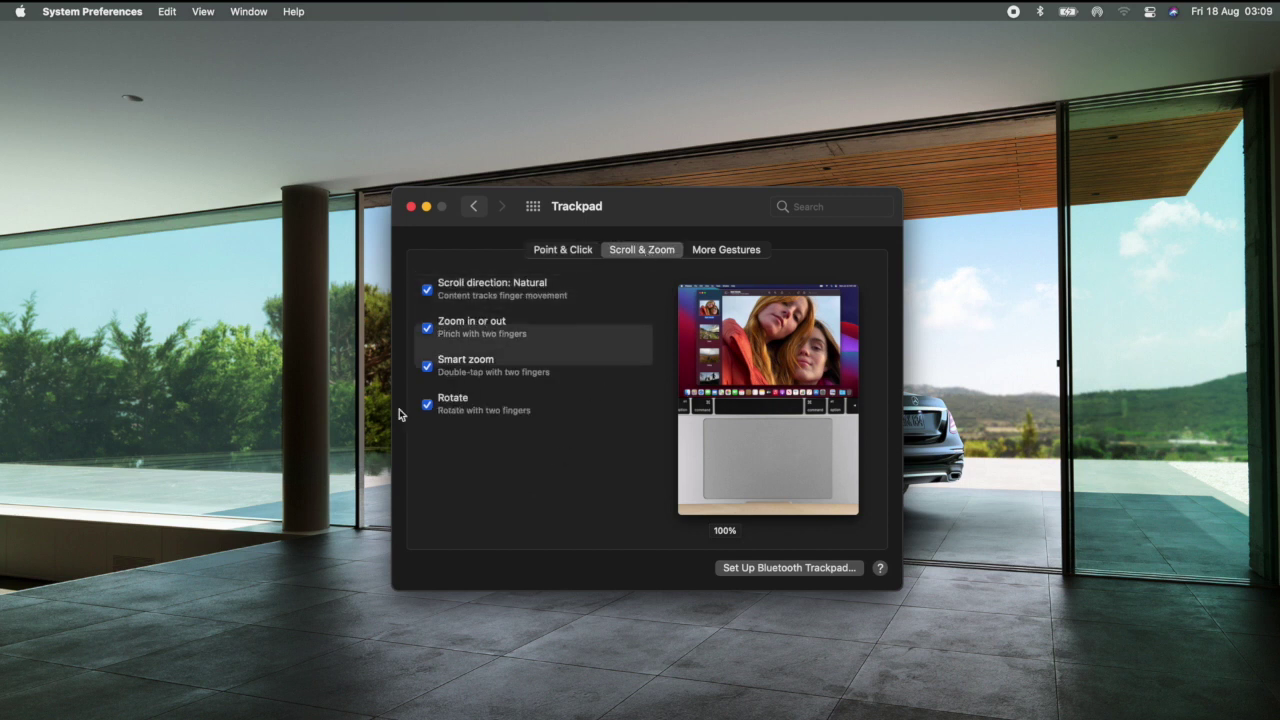
pyautogui.click(713, 252)
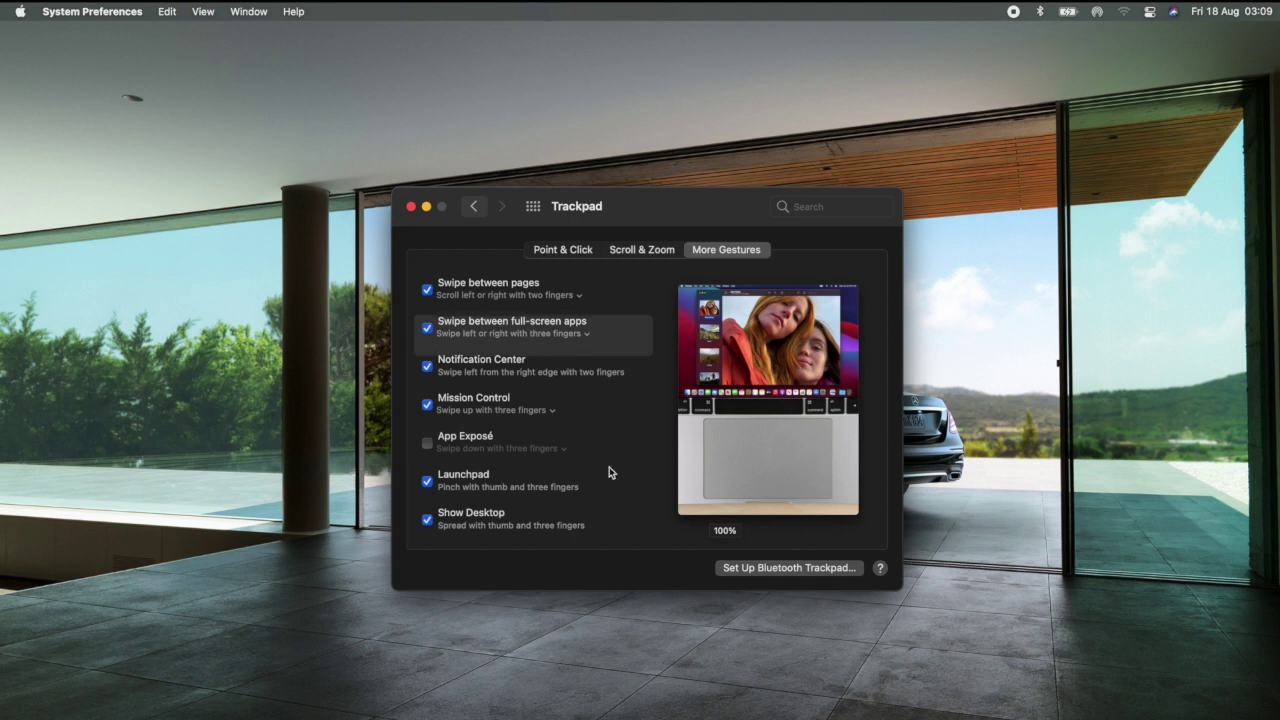
pyautogui.hotkey('ctrl', 'Up')
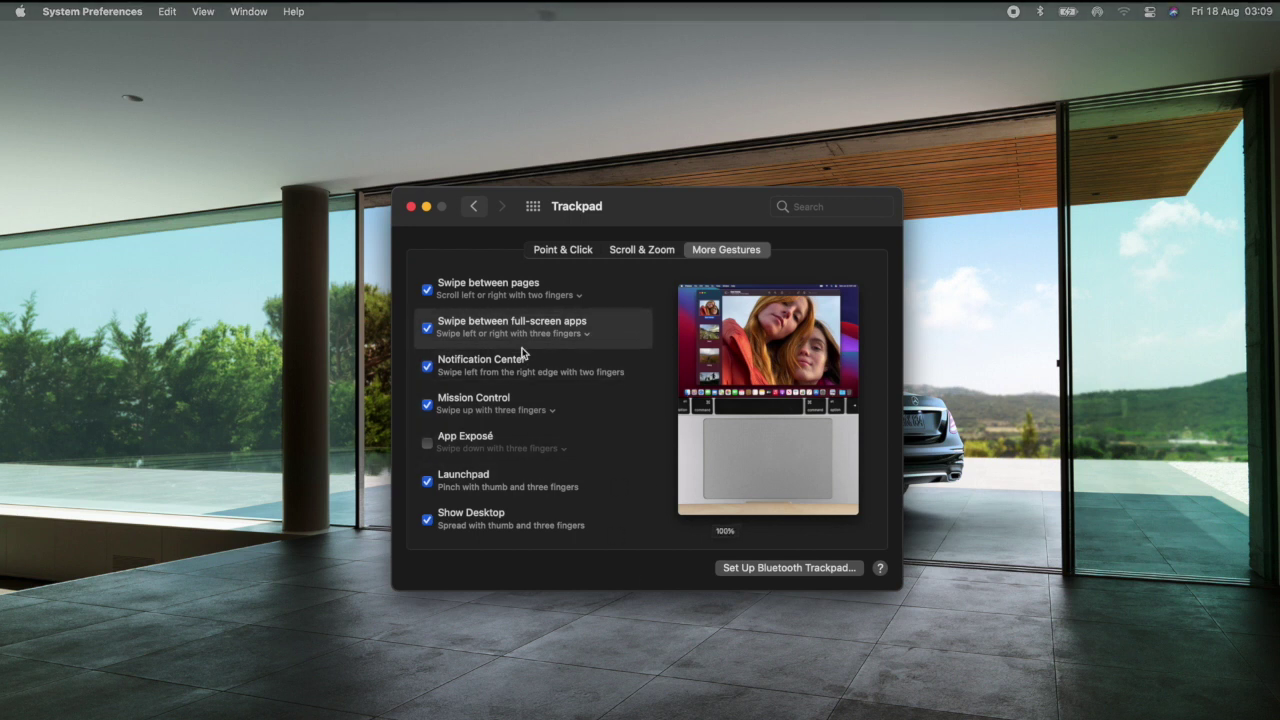
pyautogui.hotkey('ctrl', 'Up')
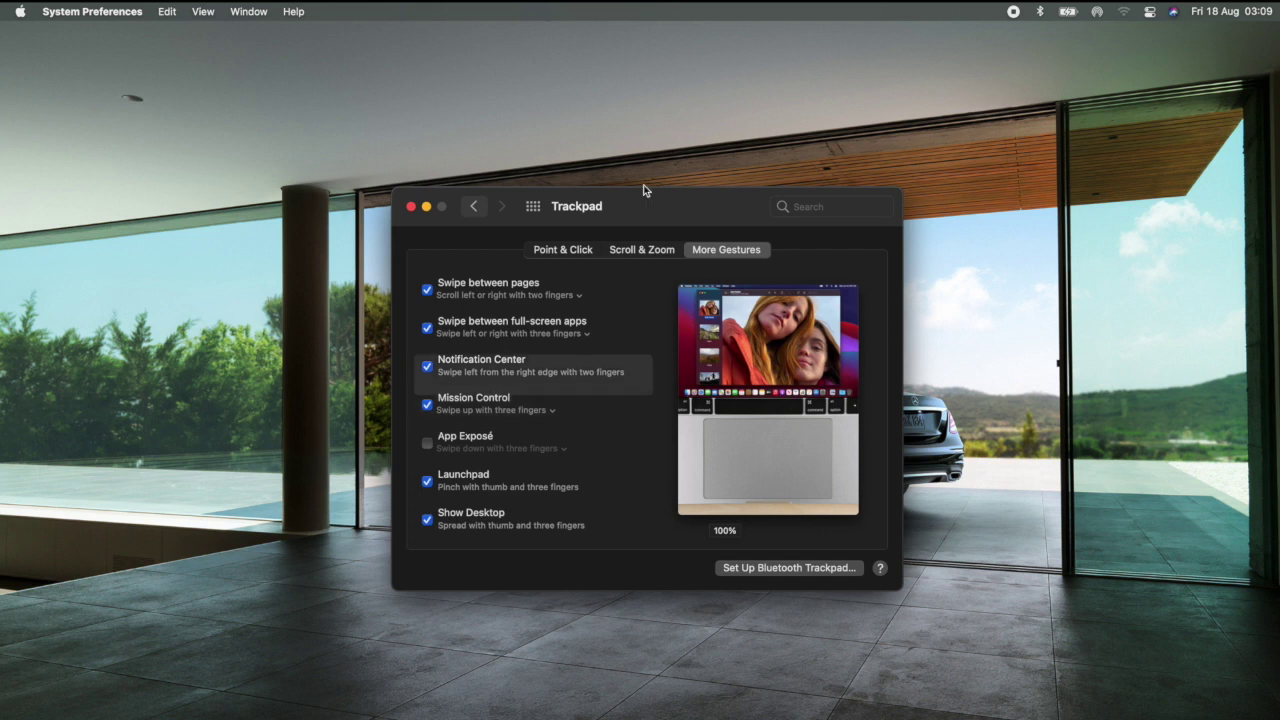
pyautogui.click(475, 210)
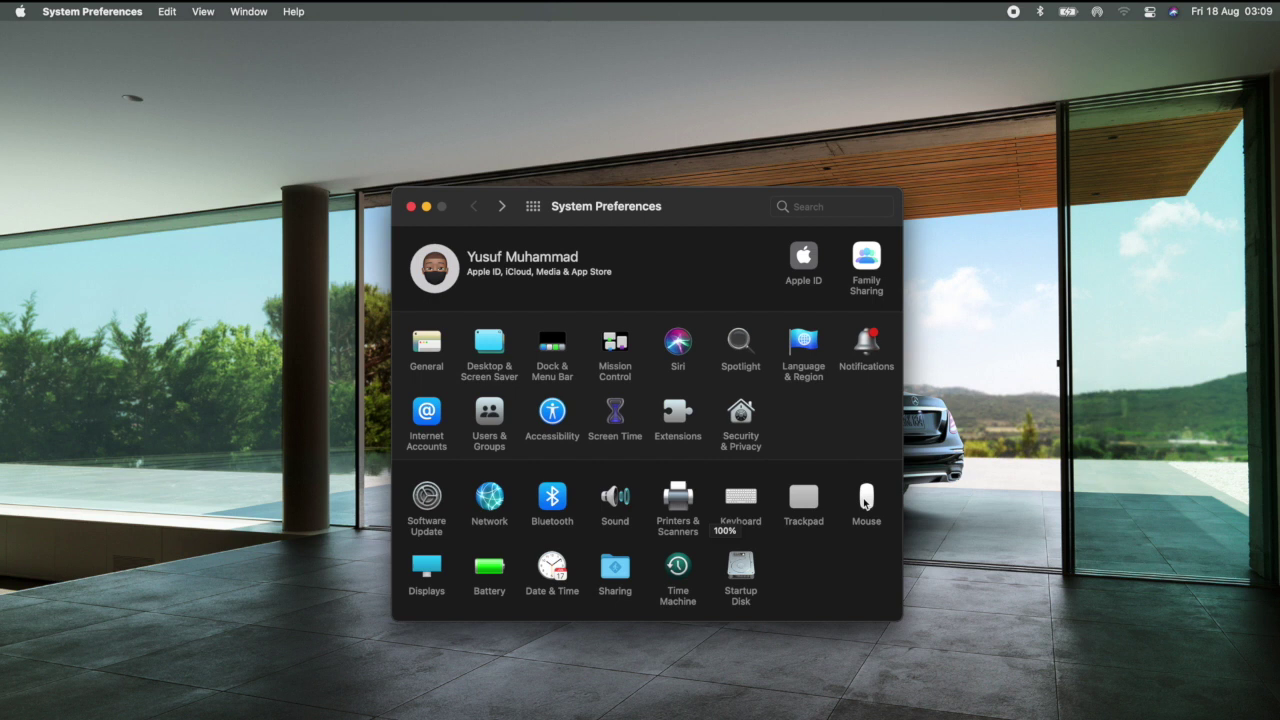
# Step: Dim the display brightness slightly, switch to the Larger Text scaled resolution, then quit System Preferences
pyautogui.click(427, 568)
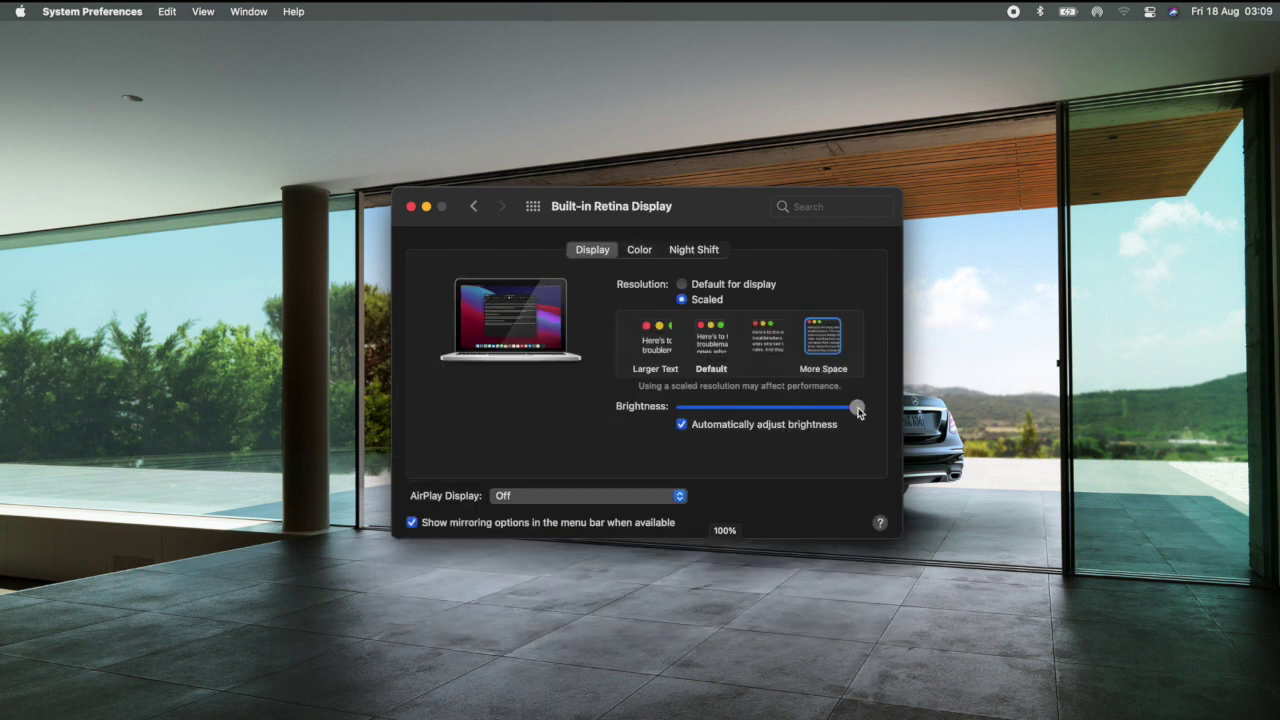
pyautogui.moveTo(855, 408); pyautogui.dragTo(886, 414)
pyautogui.click(655, 347)
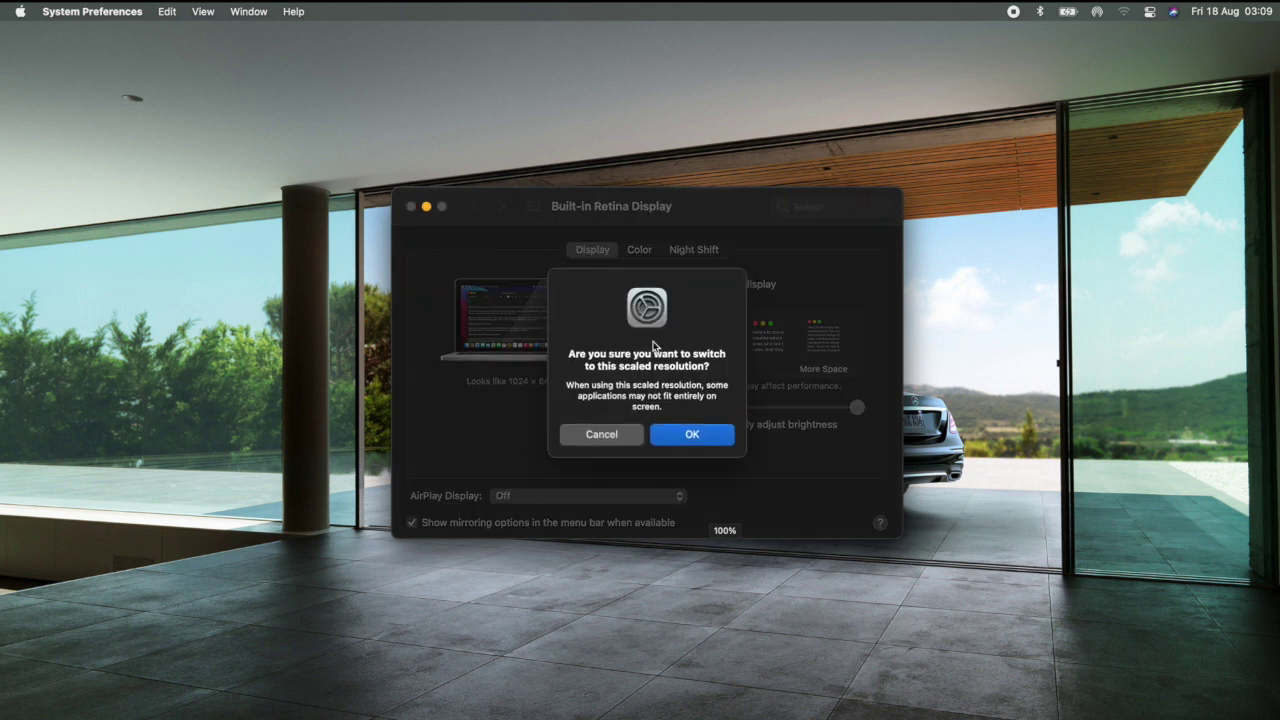
pyautogui.click(686, 437)
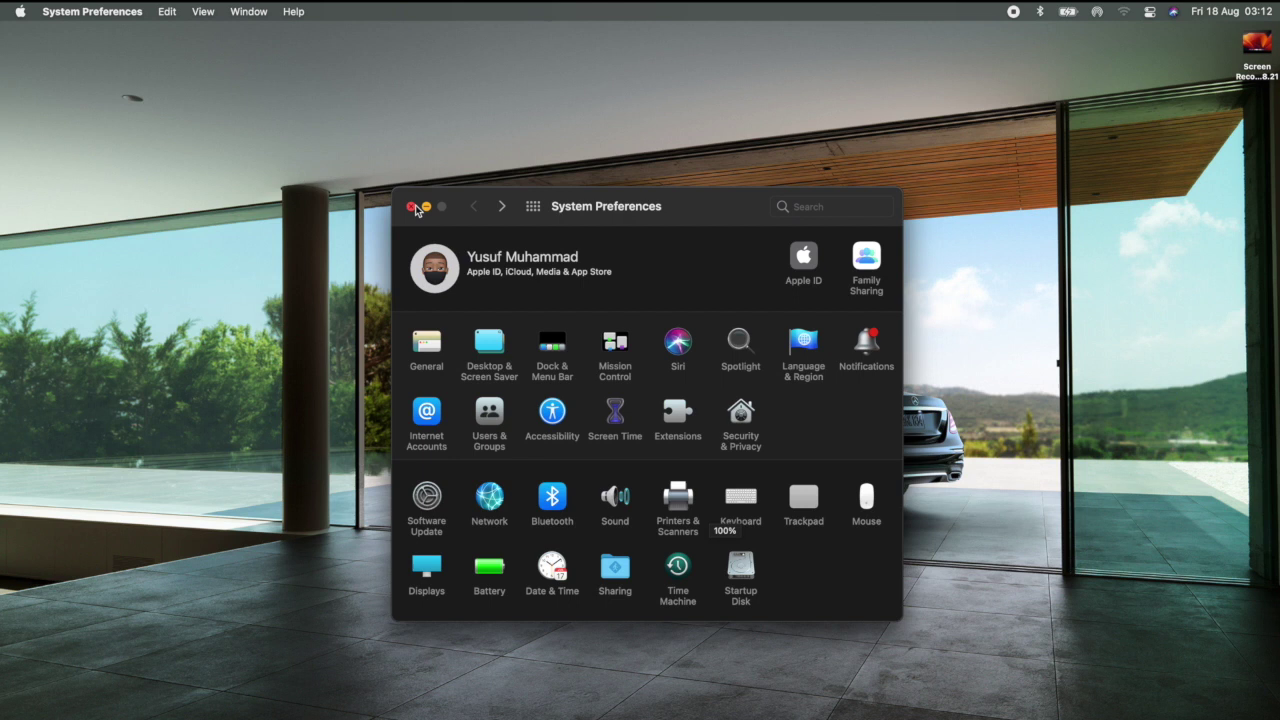
pyautogui.click(411, 207)
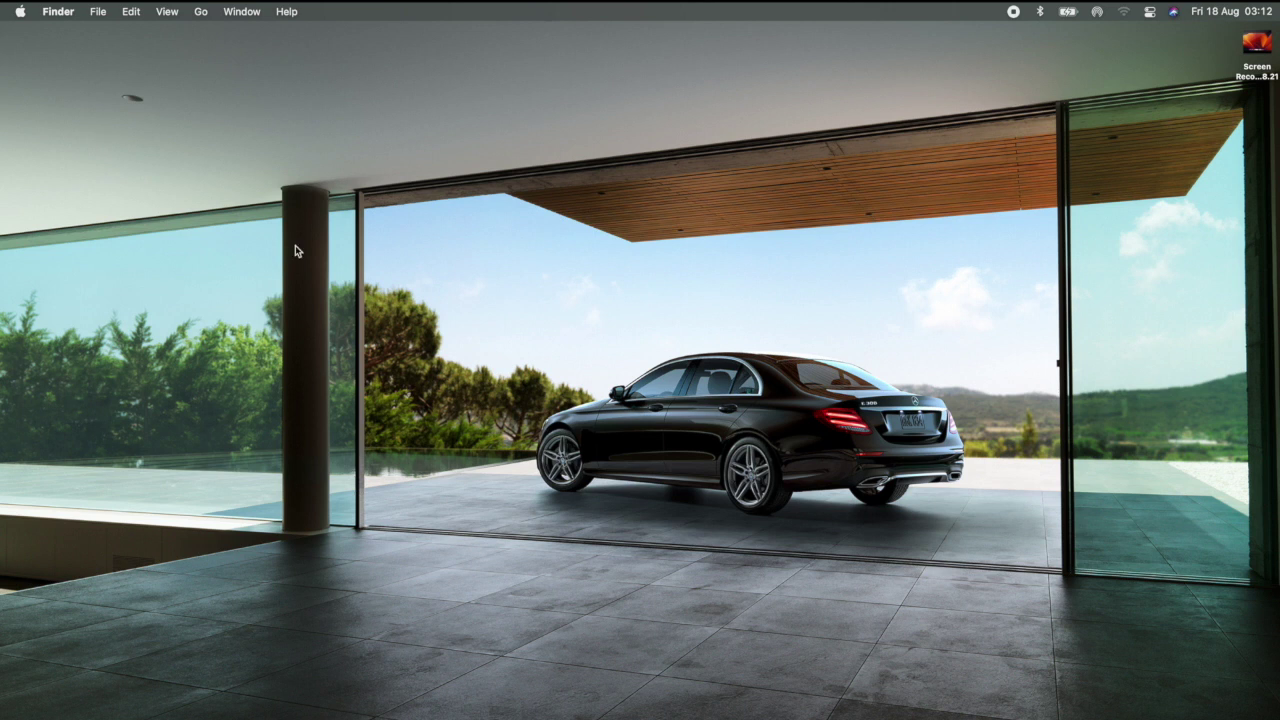
pyautogui.click(20, 12)
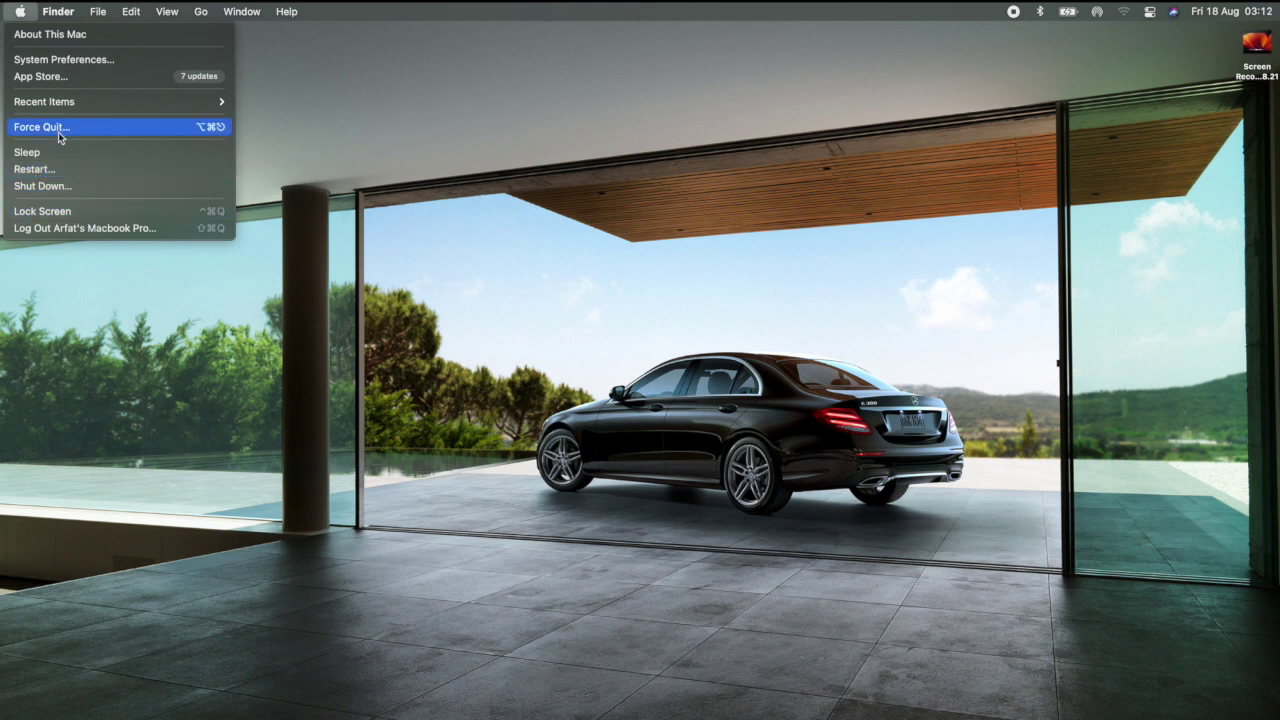
pyautogui.click(64, 39)
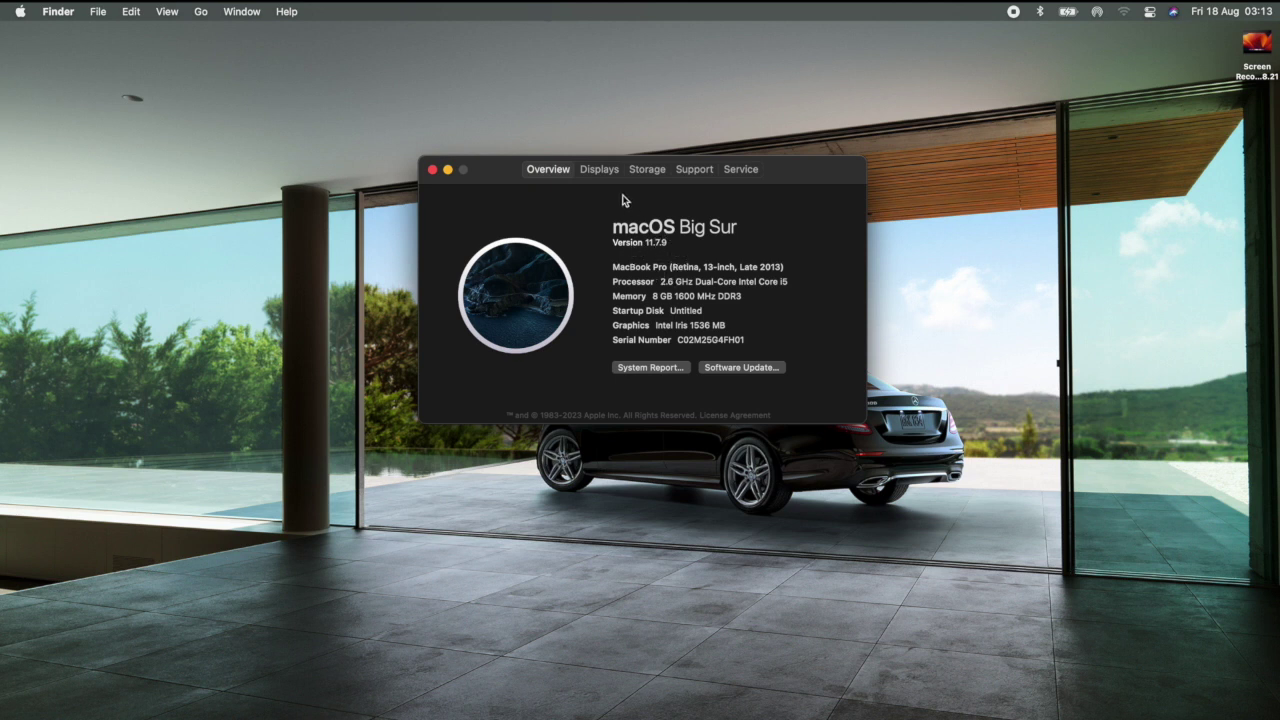
pyautogui.click(600, 170)
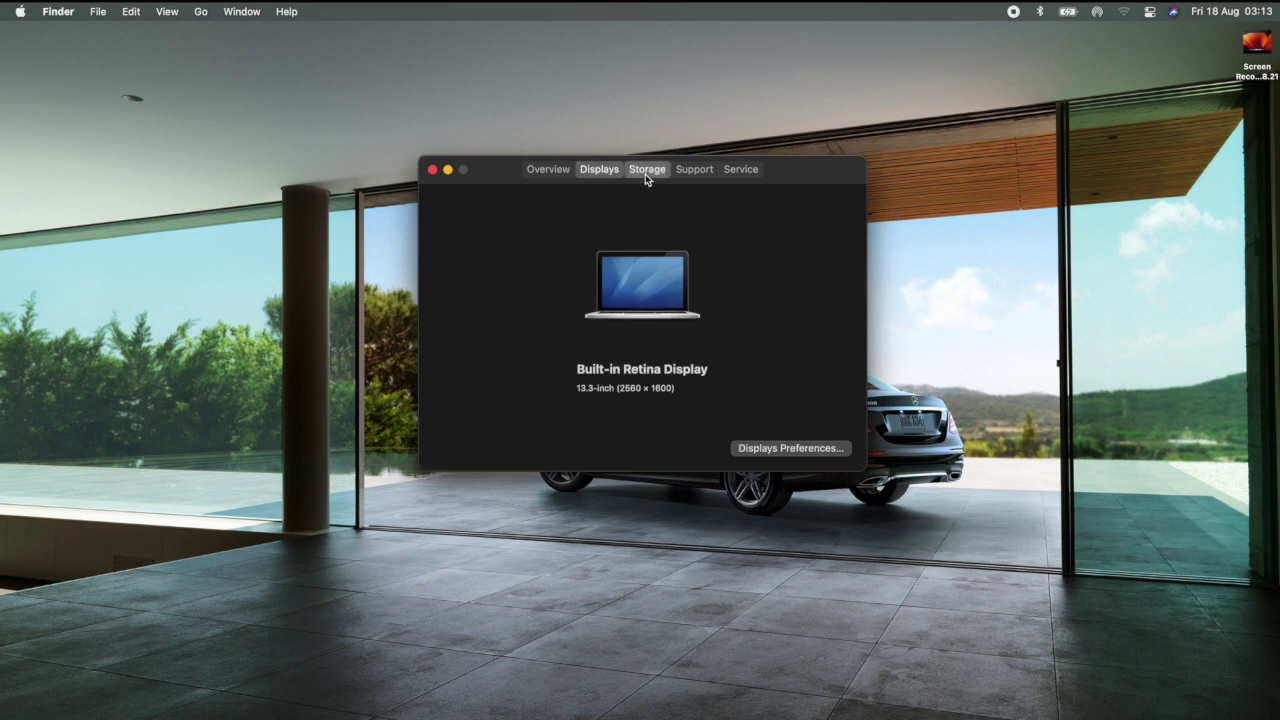
pyautogui.click(646, 171)
pyautogui.click(696, 171)
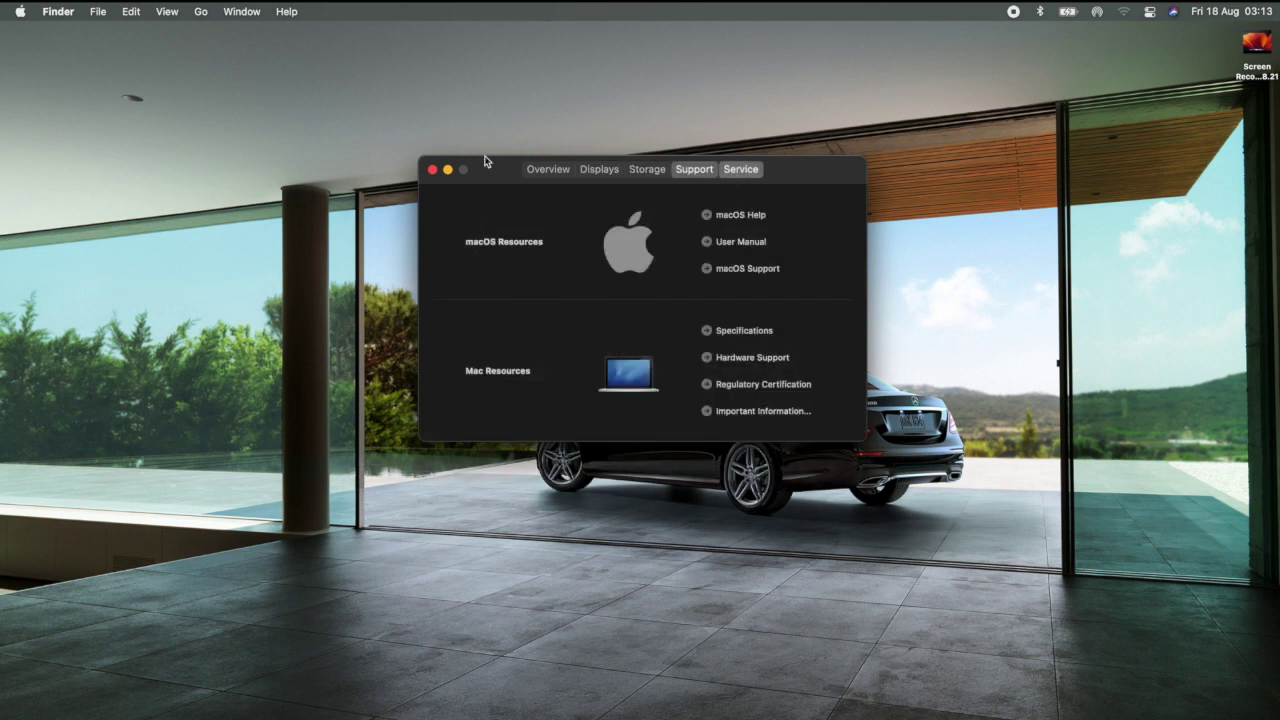
pyautogui.click(432, 169)
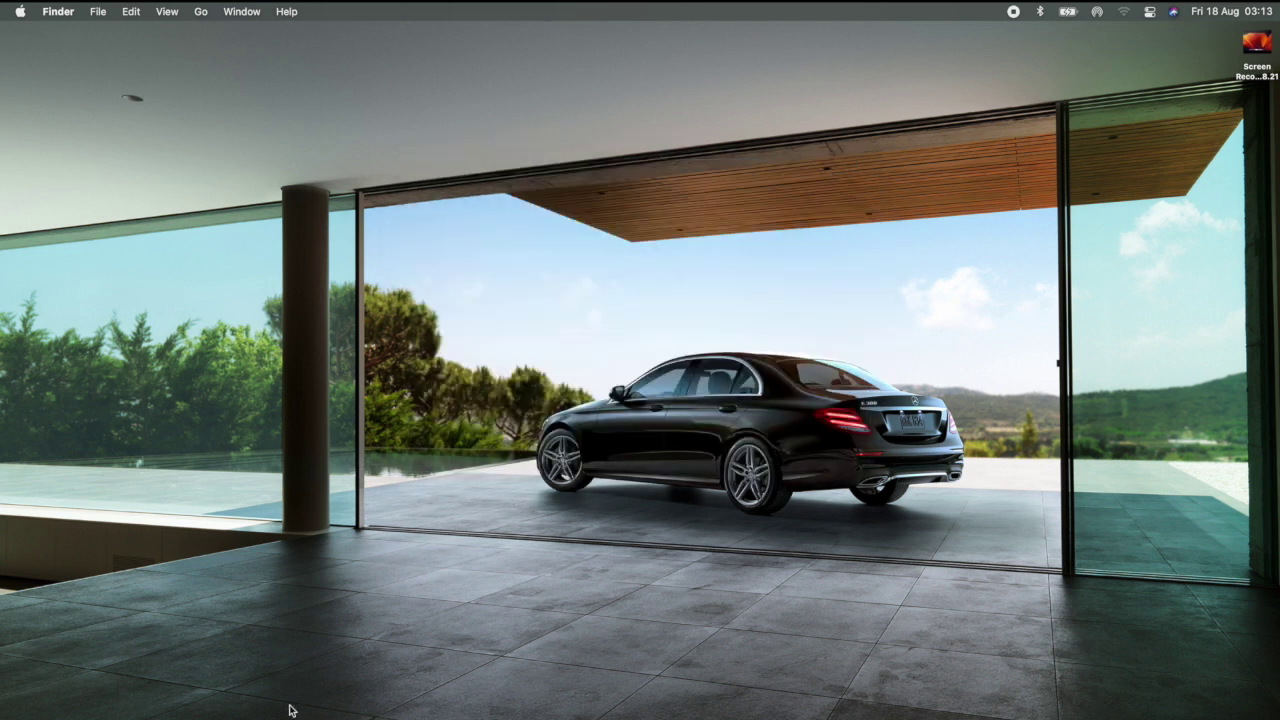
pyautogui.moveTo(295, 718)
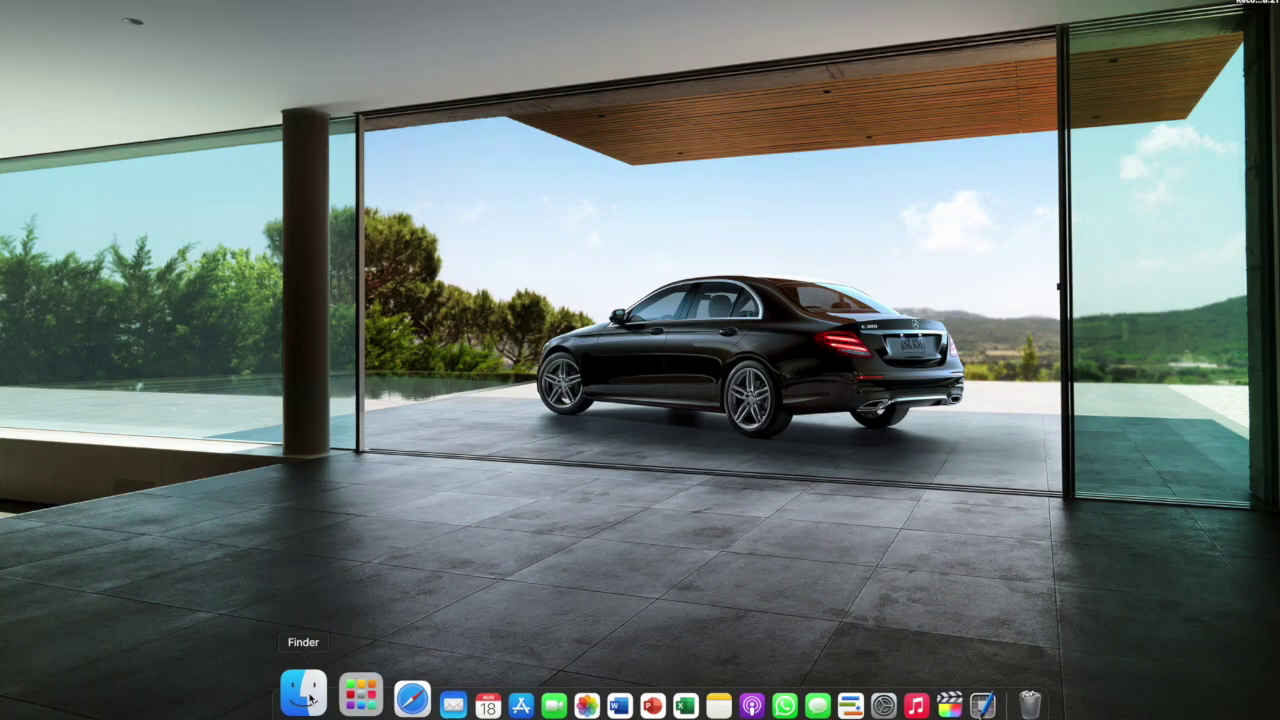
pyautogui.click(311, 698)
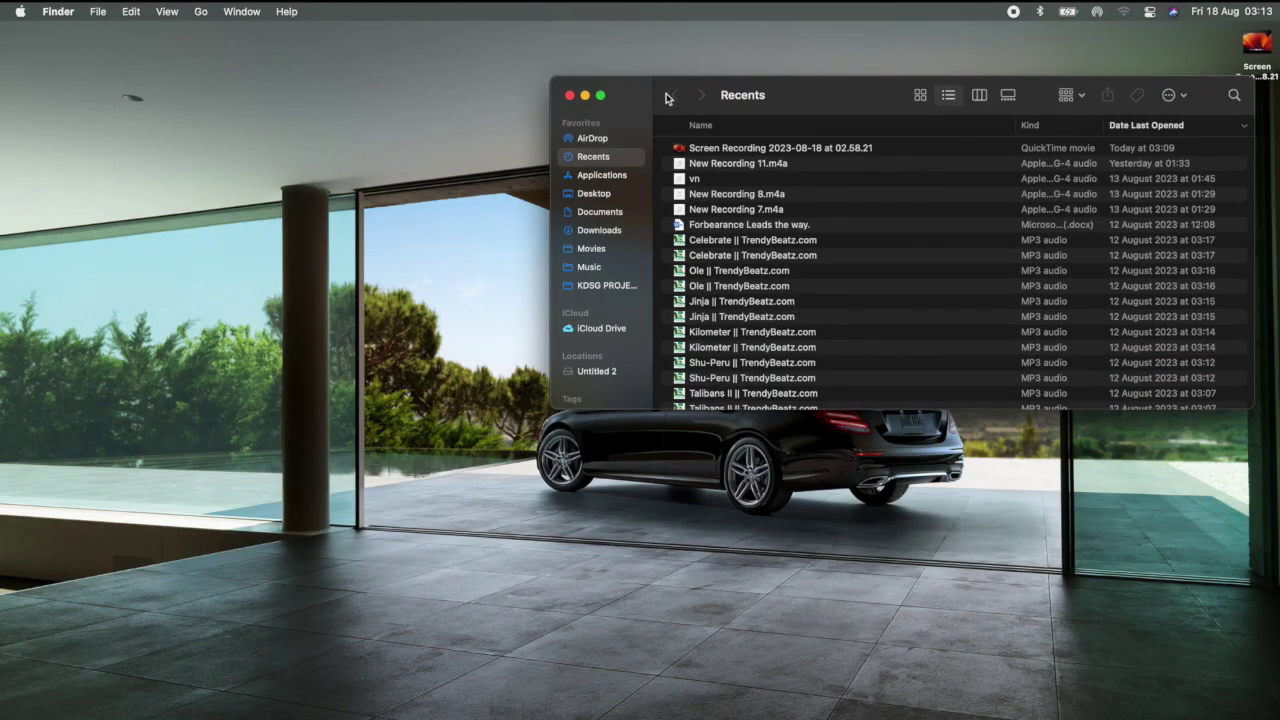
pyautogui.moveTo(625, 94); pyautogui.dragTo(443, 124)
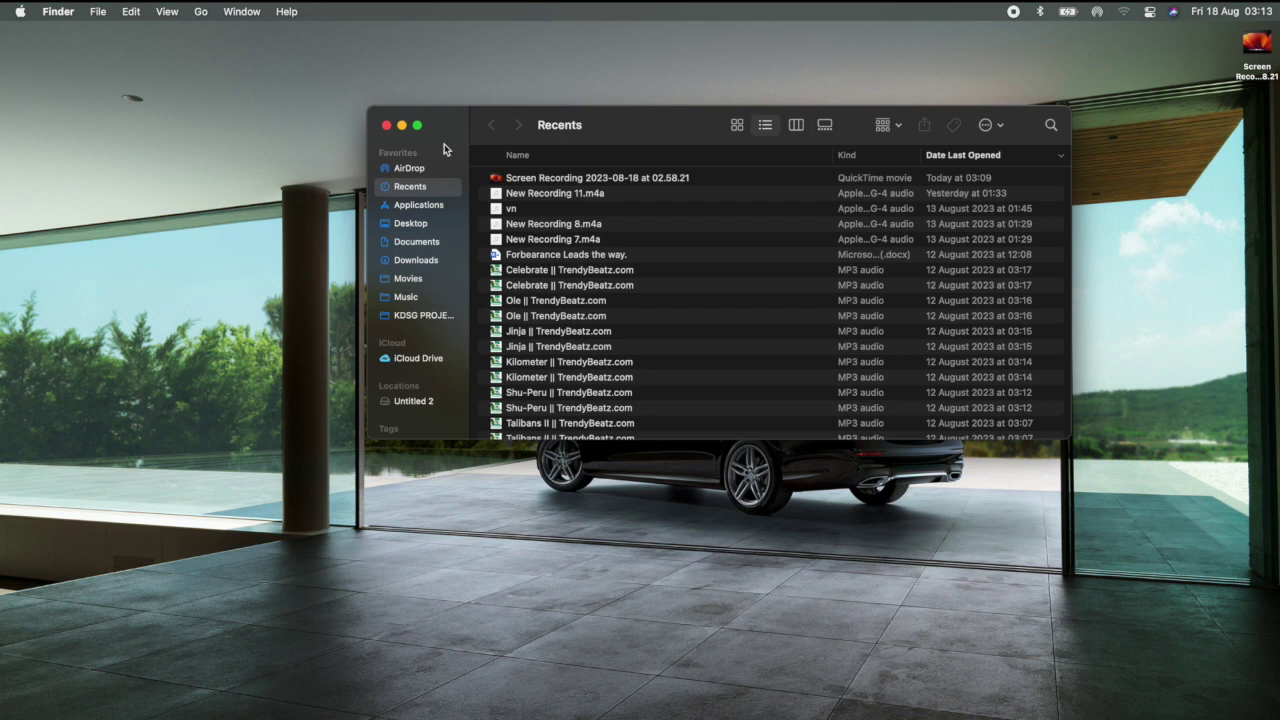
pyautogui.click(387, 126)
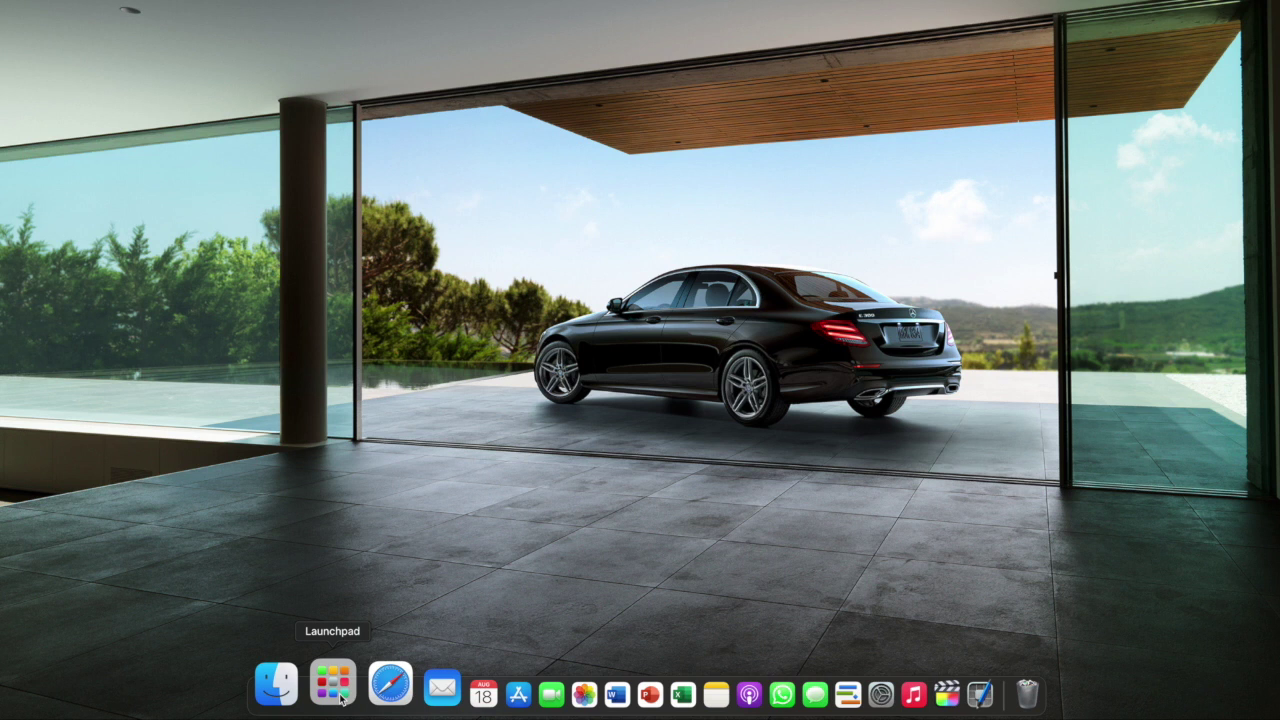
pyautogui.click(333, 684)
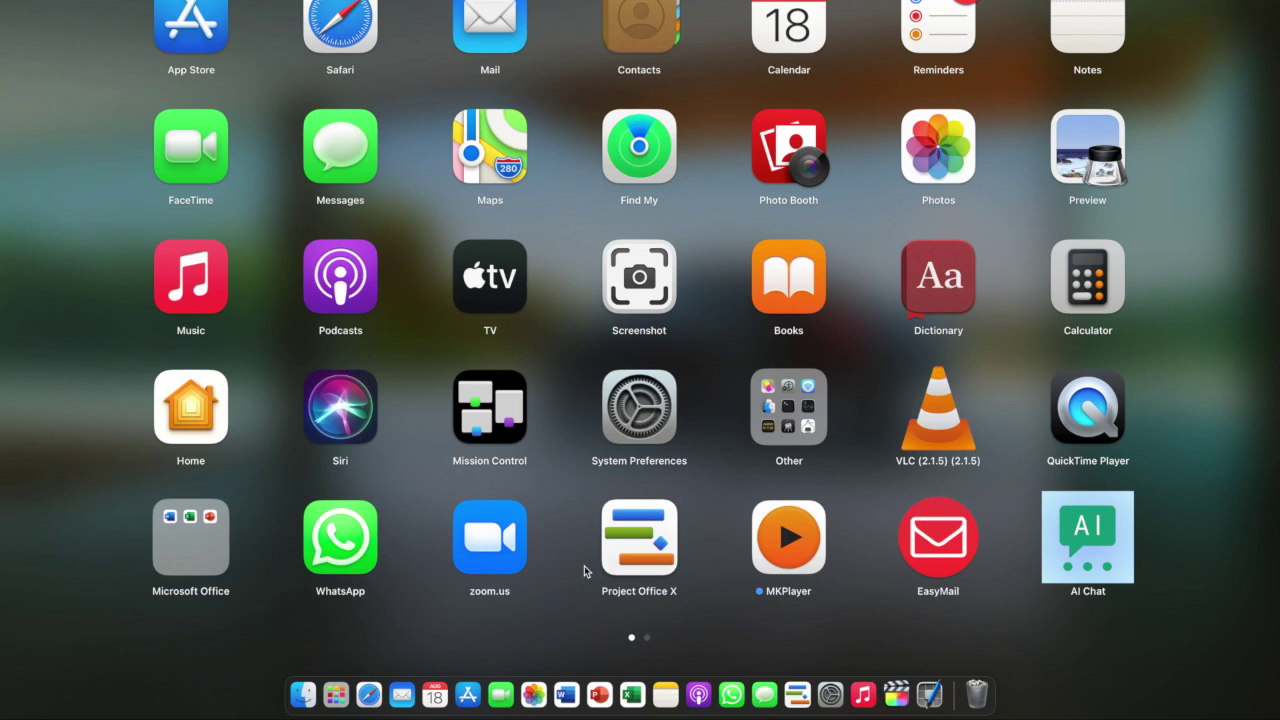
pyautogui.hscroll(3, 584, 565)
pyautogui.hscroll(-3, 584, 565)
pyautogui.click(551, 614)
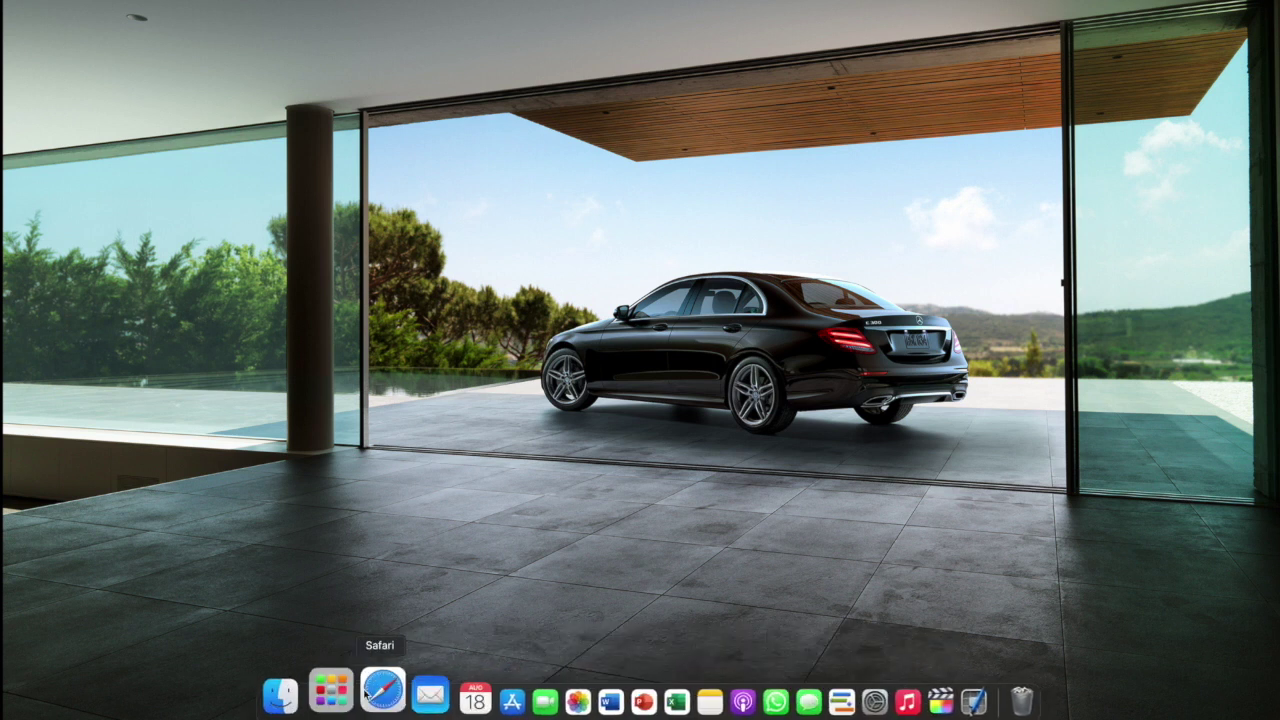
pyautogui.click(331, 690)
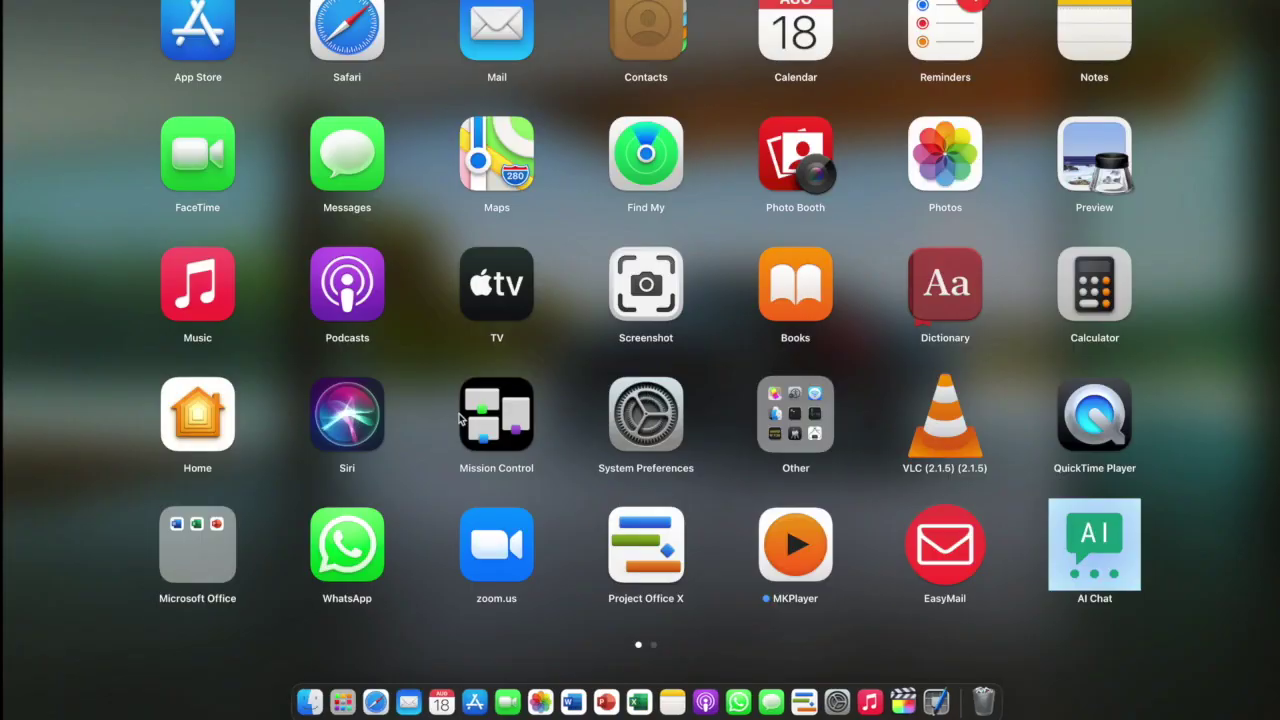
pyautogui.moveTo(492, 308); pyautogui.dragTo(657, 632)
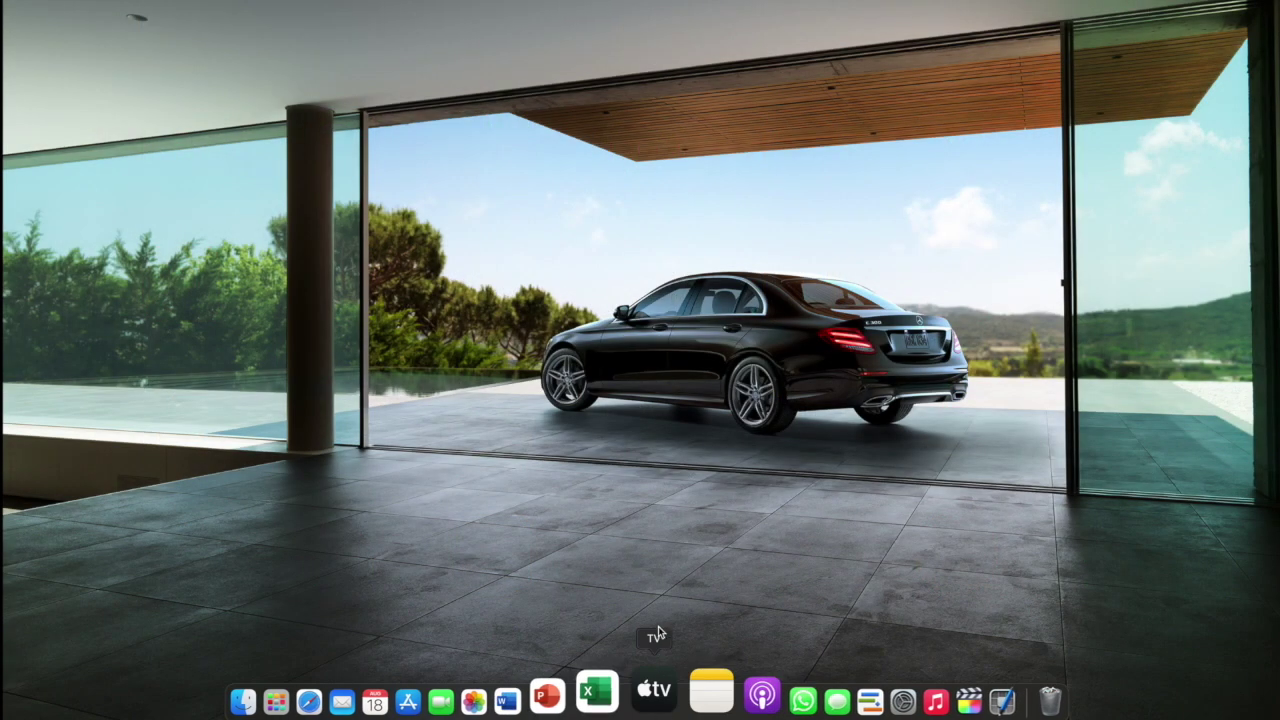
pyautogui.moveTo(655, 688); pyautogui.dragTo(659, 523)
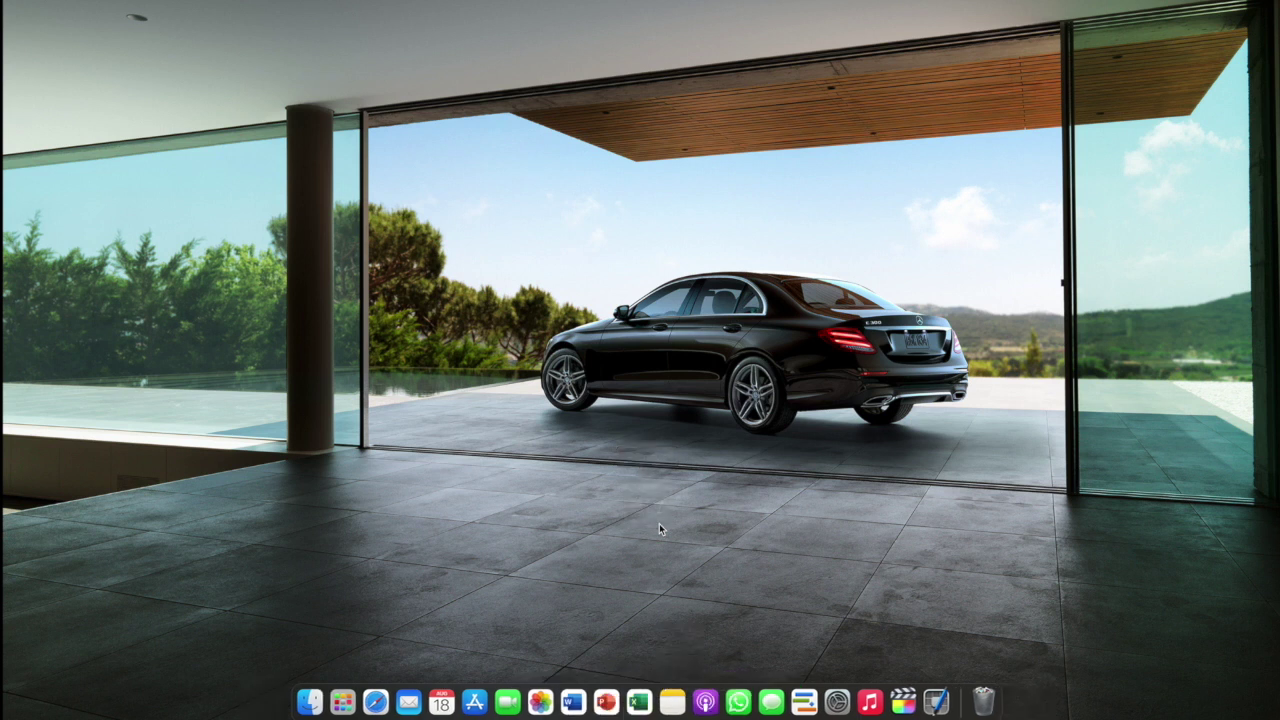
pyautogui.click(372, 692)
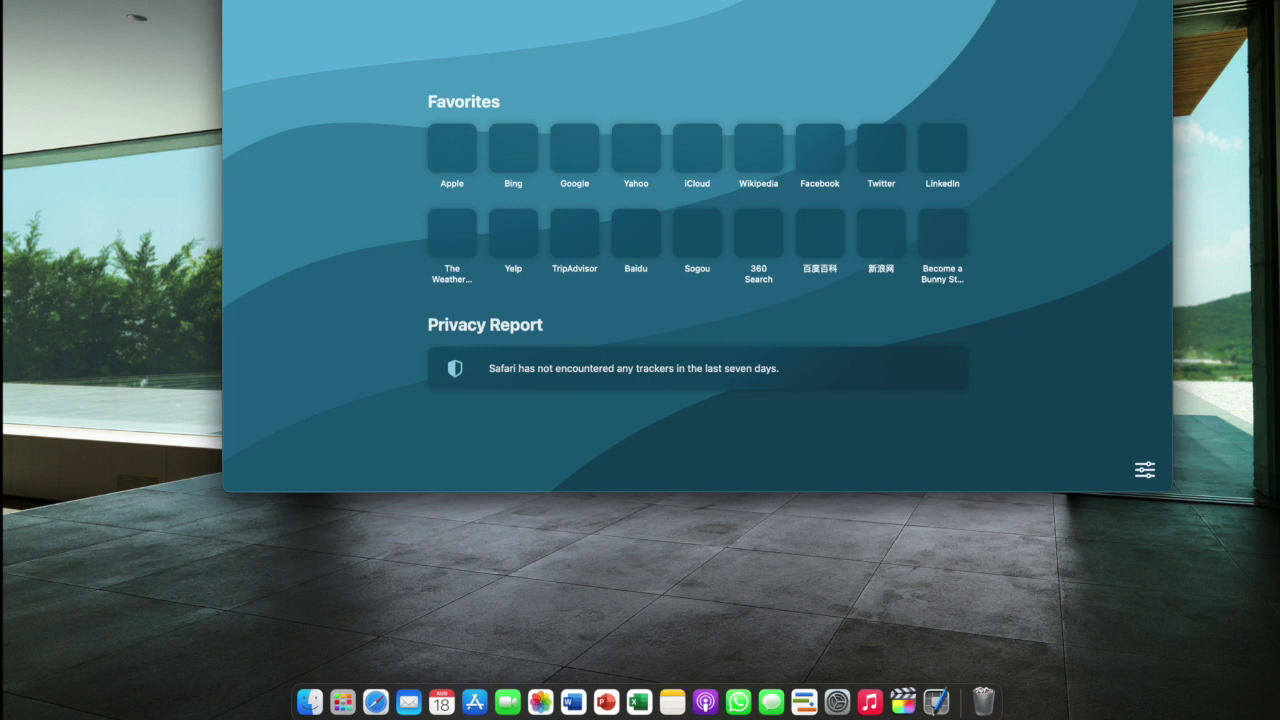
pyautogui.press('super+q')
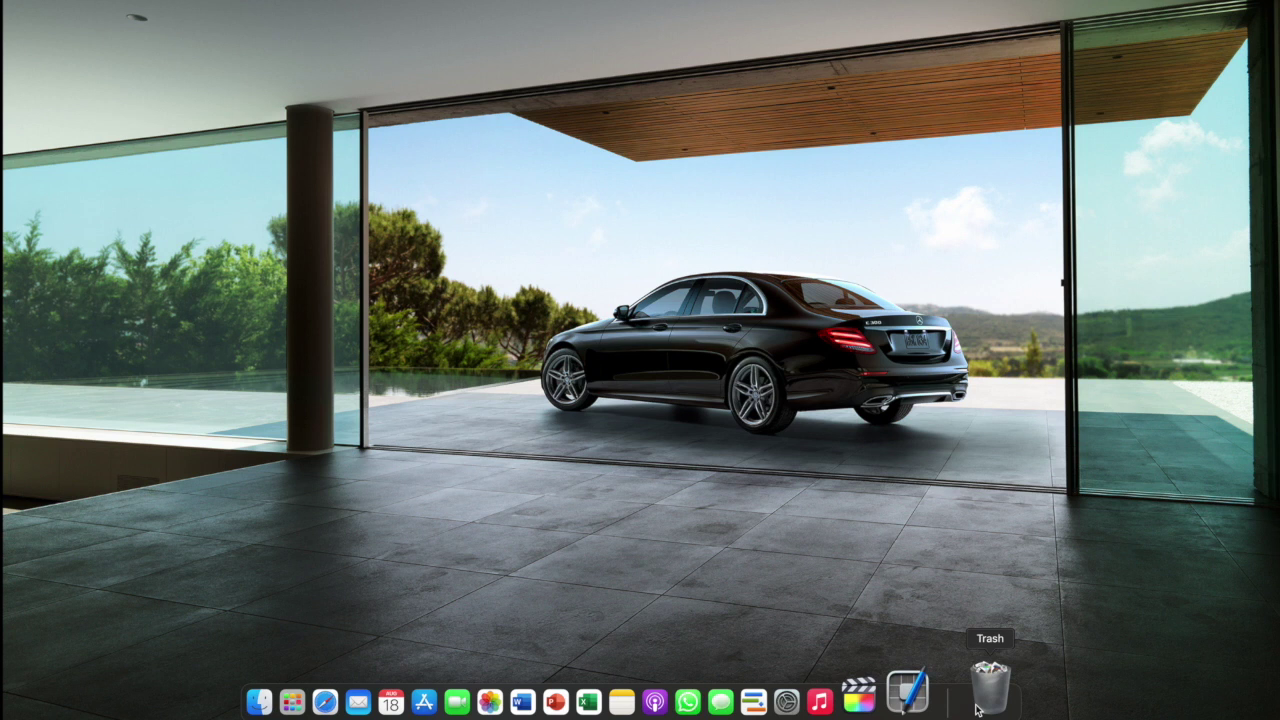
# Step: Empty the Trash, permanently erasing its three screenshot images
pyautogui.click(977, 705)
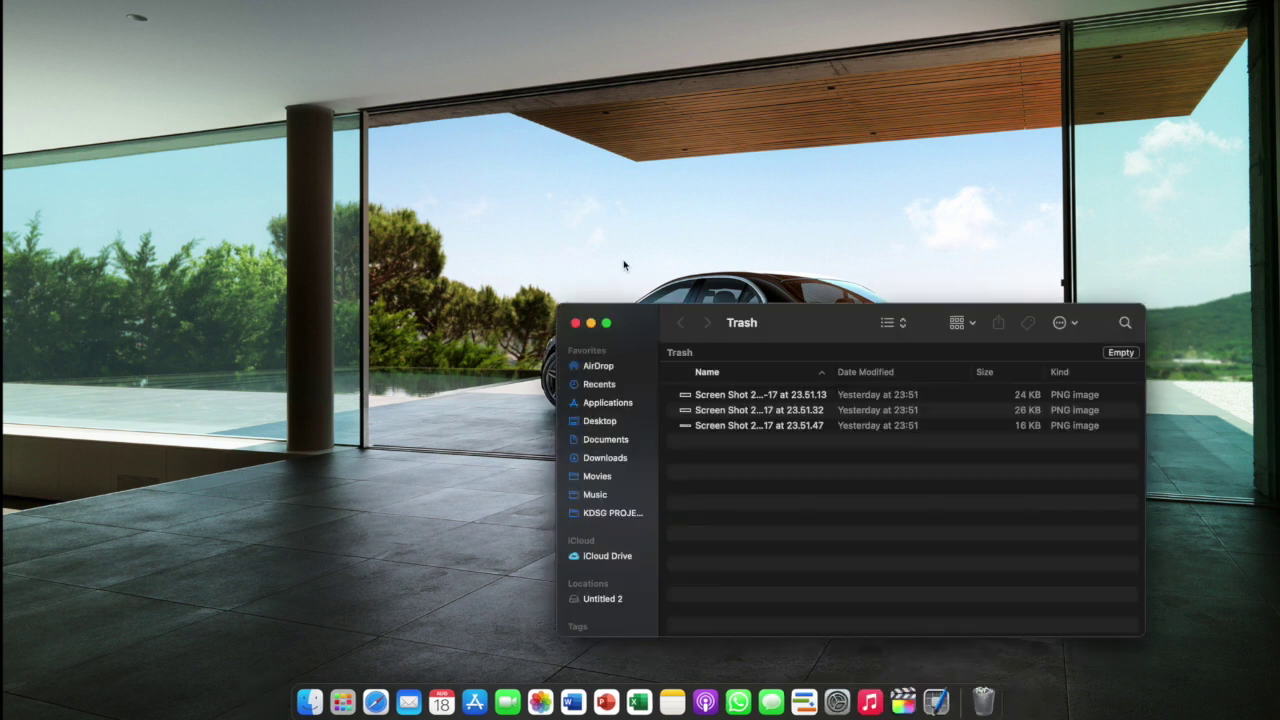
pyautogui.click(1122, 355)
pyautogui.click(674, 243)
# Step: Open a Finder window from the Dock showing Recents
pyautogui.click(316, 698)
pyautogui.click(390, 46)
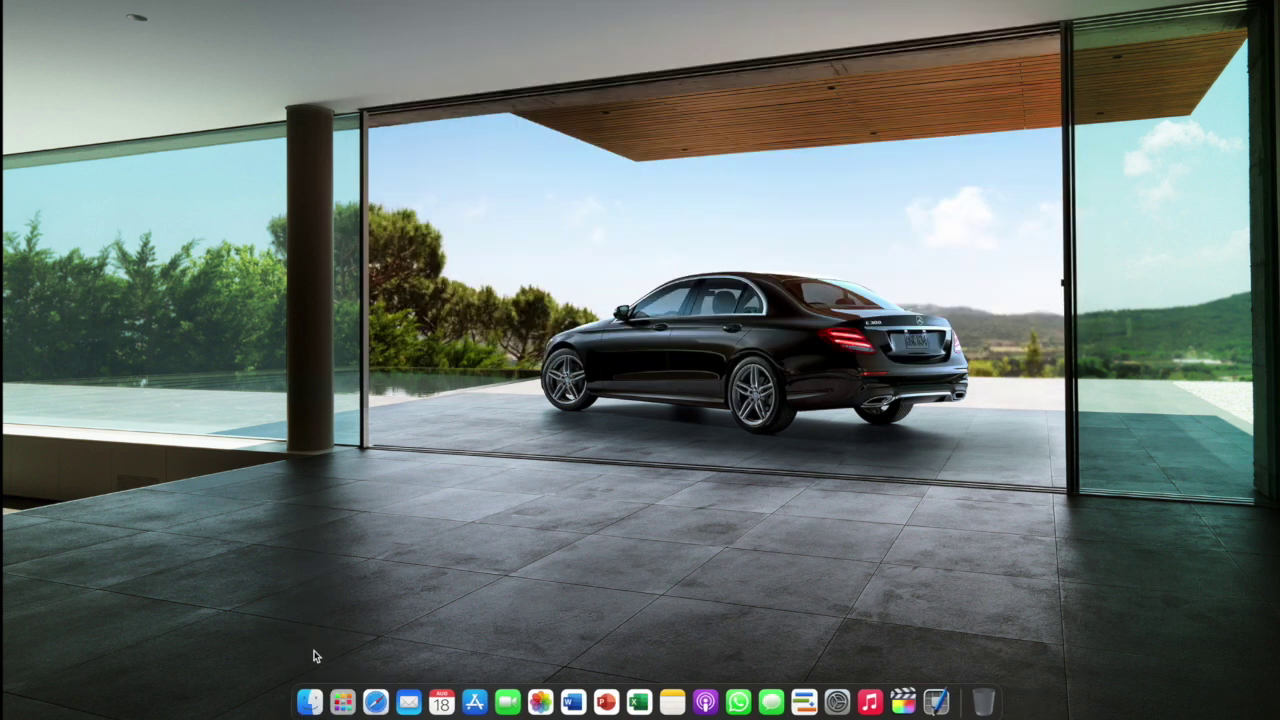
pyautogui.click(315, 695)
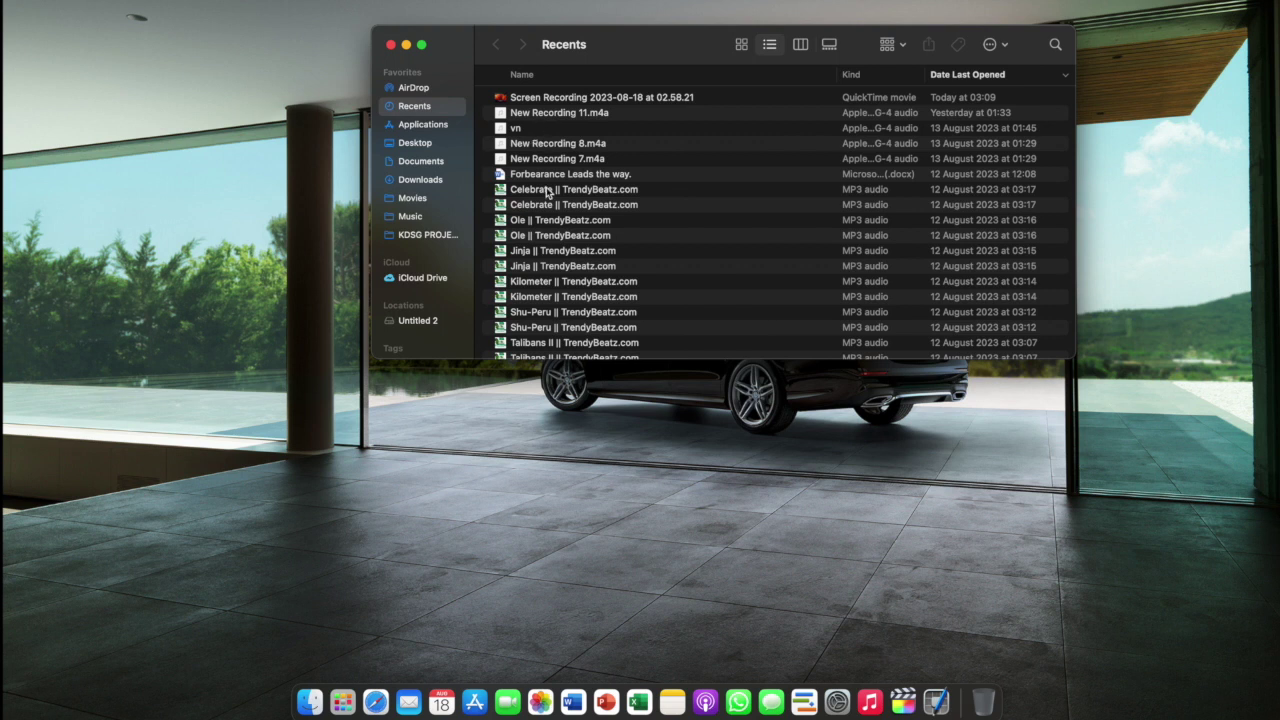
# Step: Browse the Documents and Downloads folders, then return to Documents
pyautogui.click(434, 164)
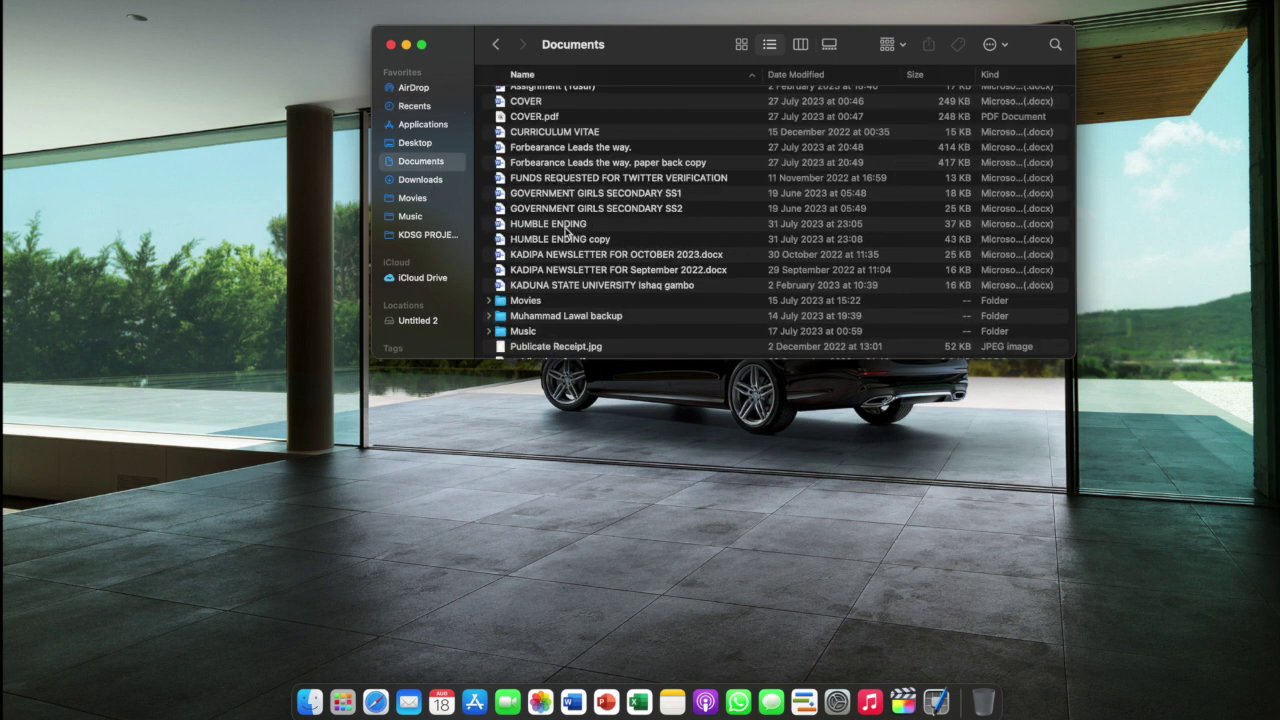
pyautogui.click(442, 180)
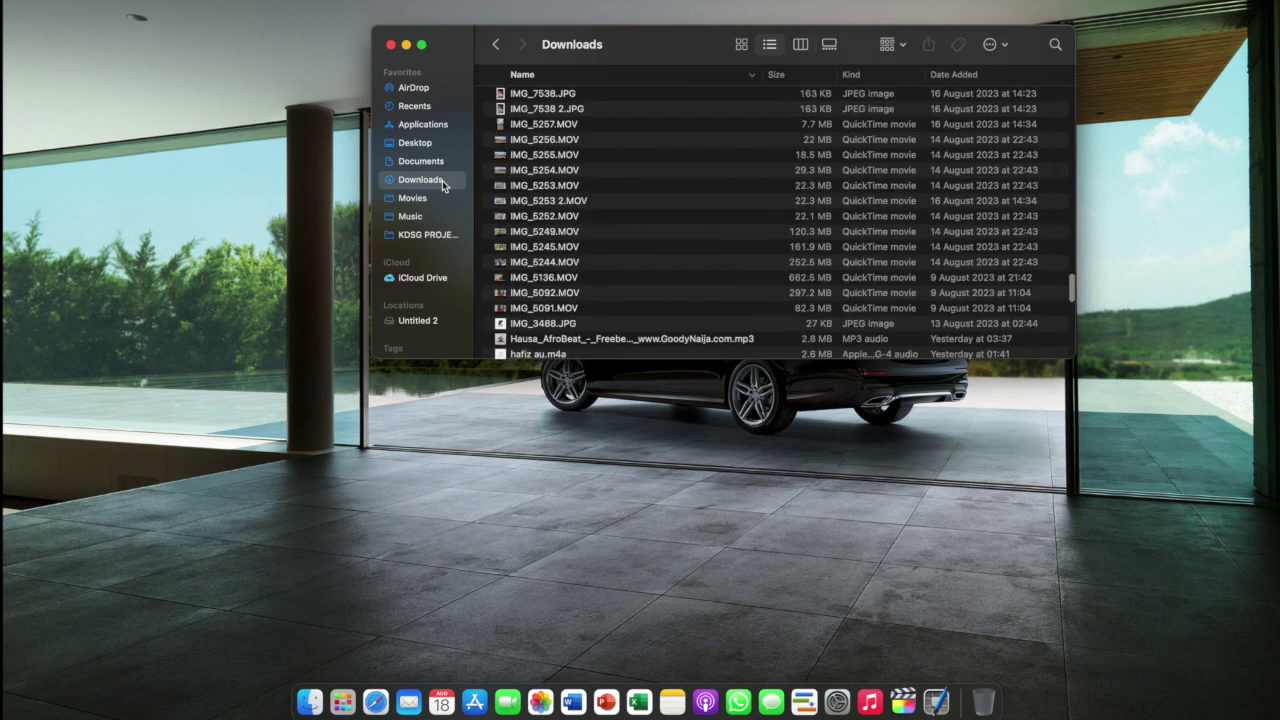
pyautogui.scroll(2, 545, 192)
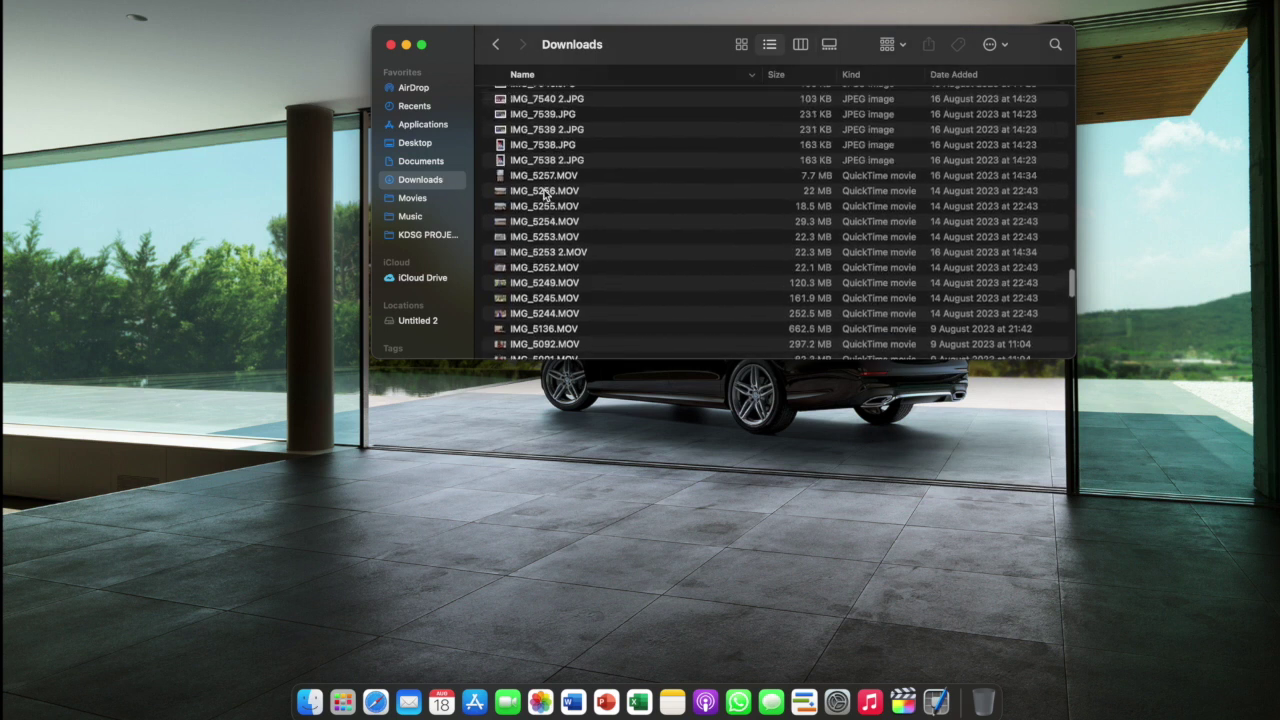
pyautogui.click(450, 163)
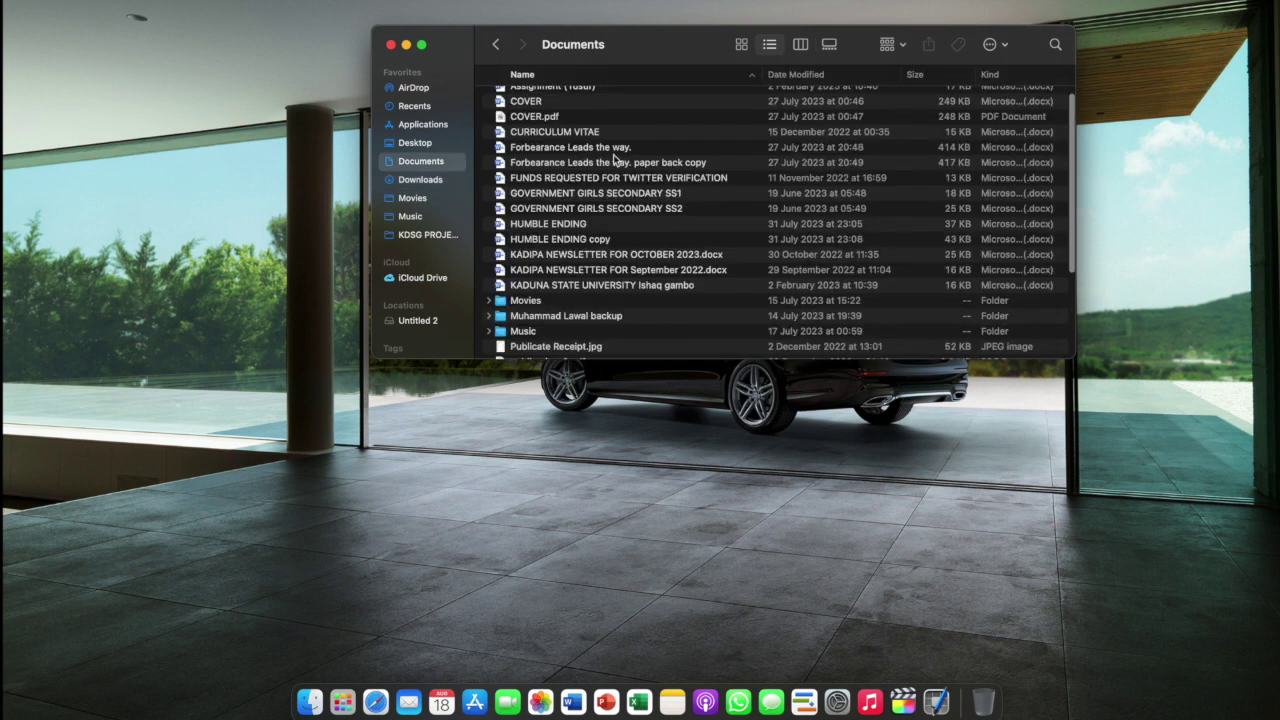
# Step: Select the 'Forbearance Leads the way. paper back copy' file, review its Action and Share menus, then switch to icon view
pyautogui.click(613, 164)
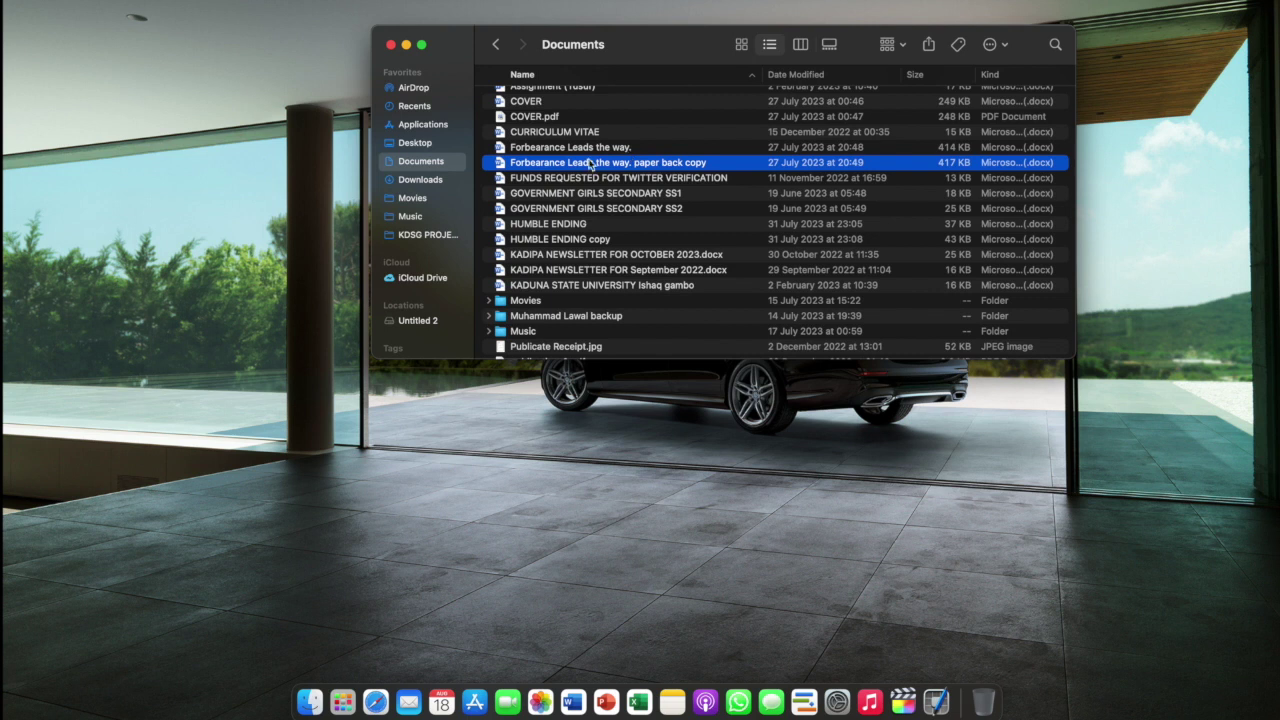
pyautogui.click(1004, 44)
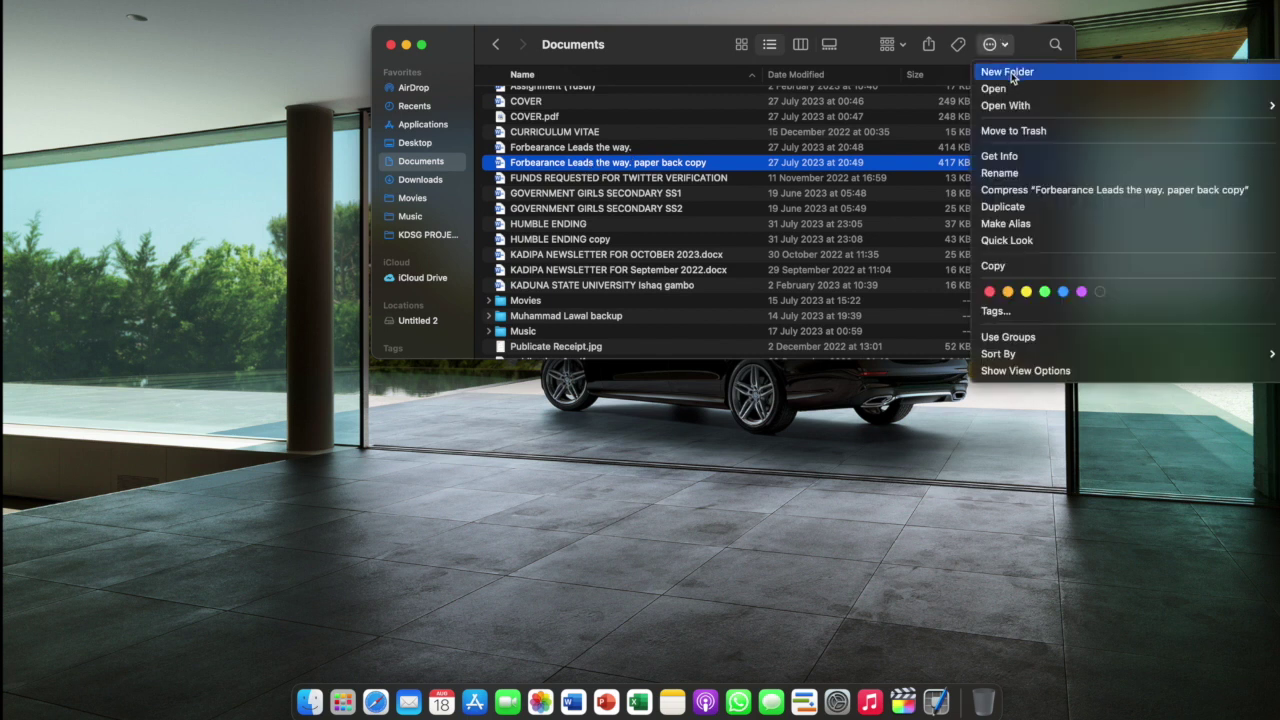
pyautogui.moveTo(1010, 105)
pyautogui.click(938, 62)
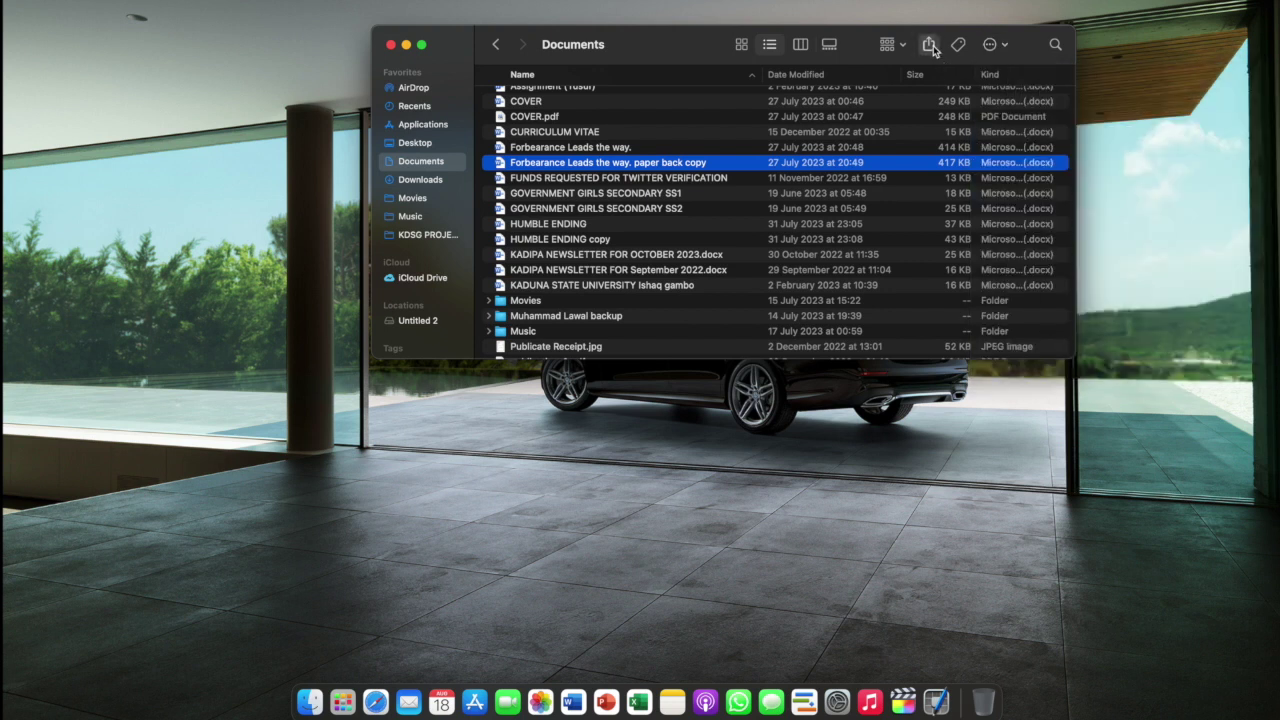
pyautogui.click(930, 46)
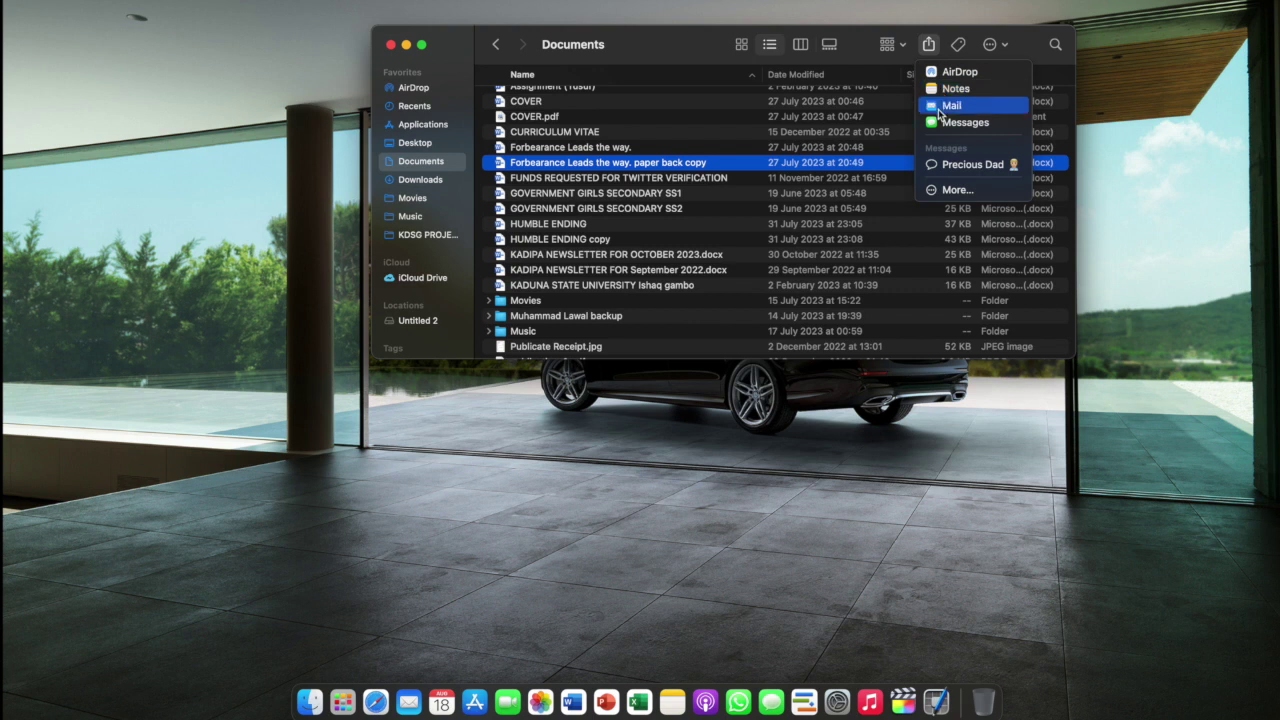
pyautogui.click(870, 54)
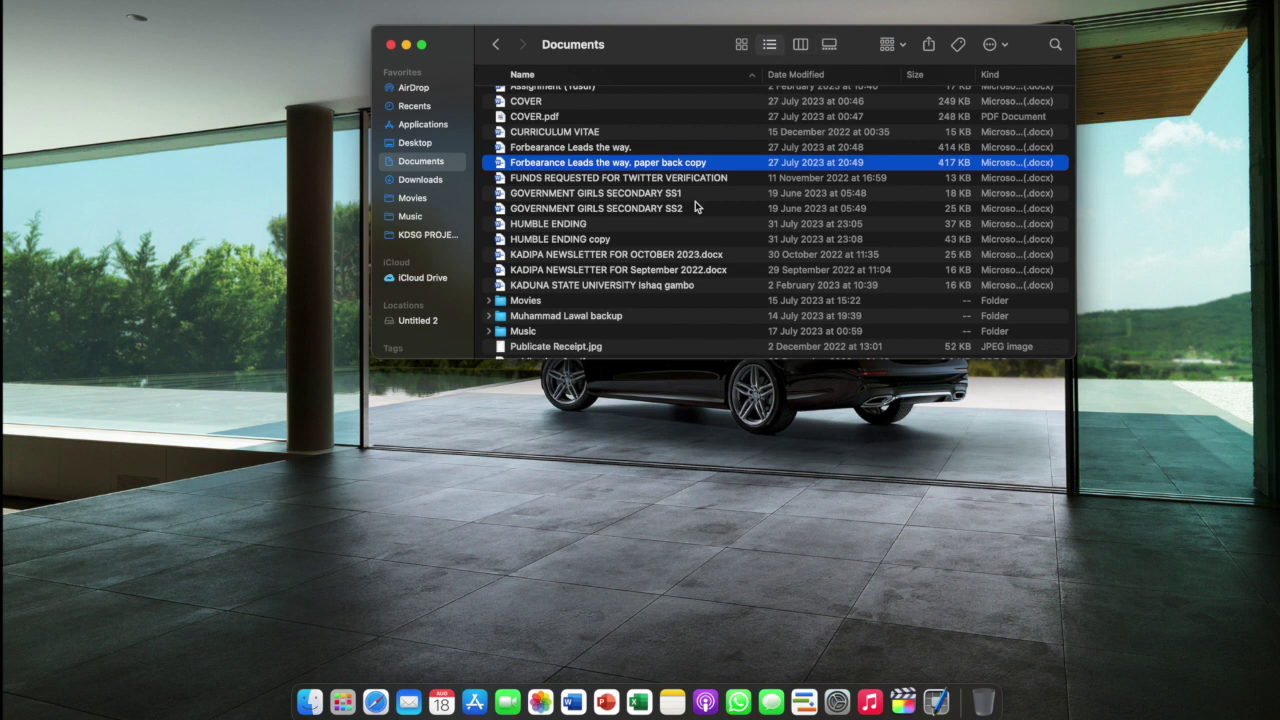
pyautogui.click(741, 45)
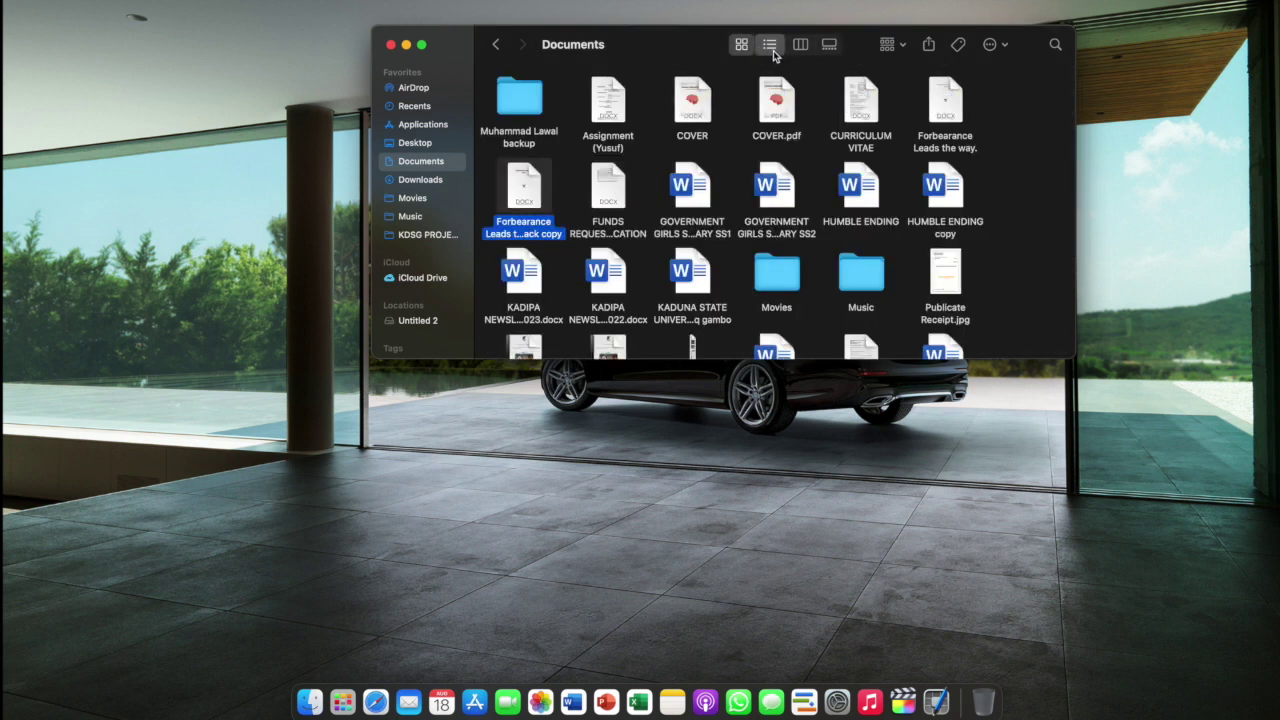
# Step: Cycle the Documents folder through list, column and gallery views, ending back in list view
pyautogui.click(773, 50)
pyautogui.click(803, 47)
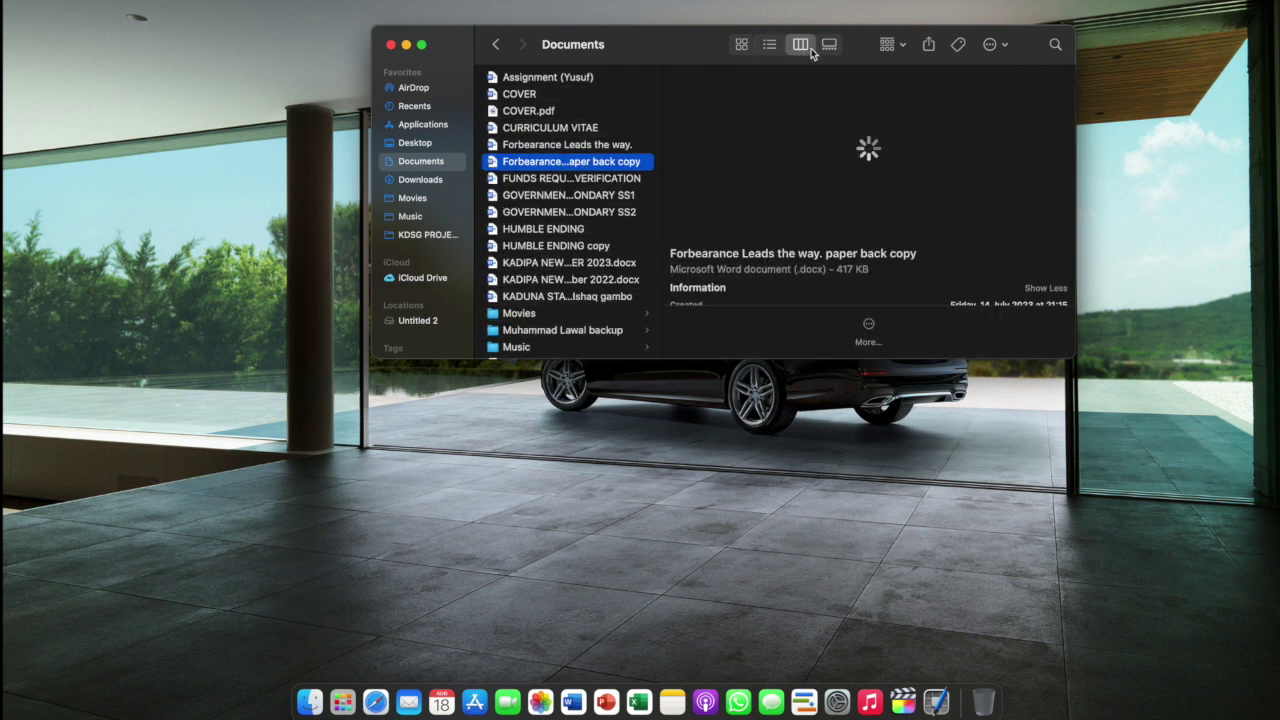
pyautogui.click(829, 45)
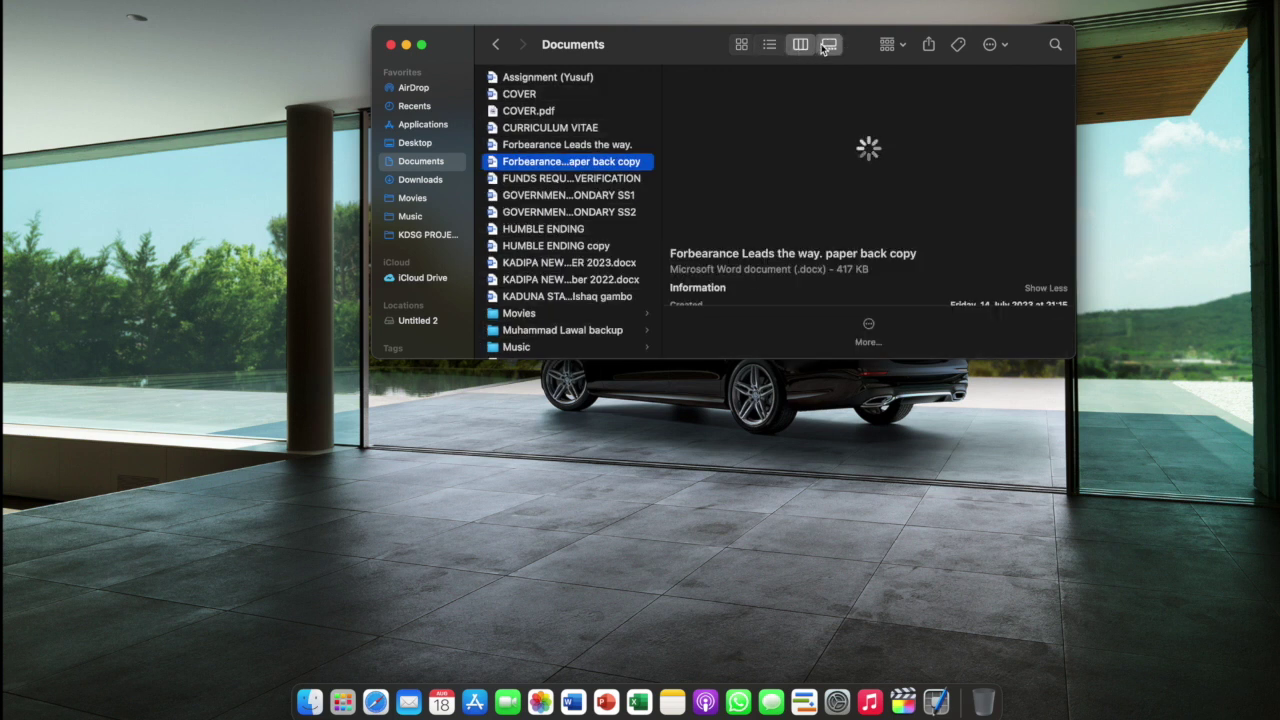
pyautogui.click(768, 46)
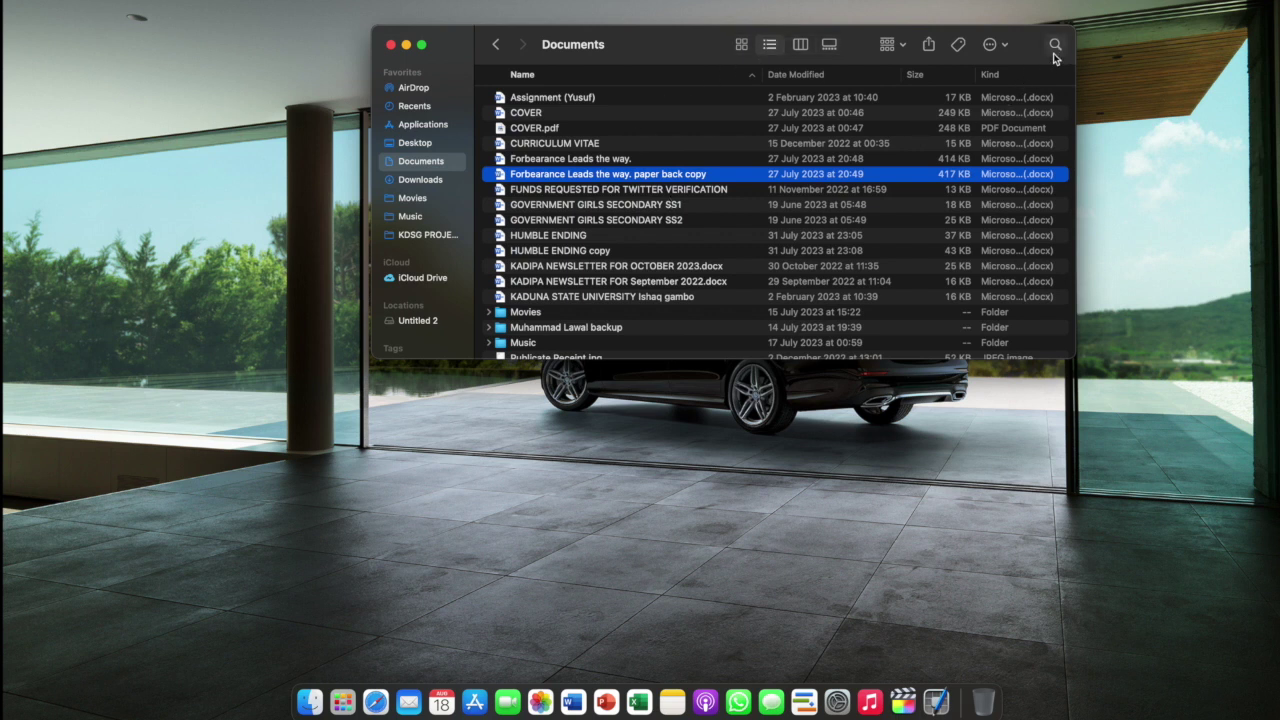
pyautogui.scroll(-5, 663, 205)
pyautogui.scroll(6, 663, 205)
# Step: View AirDrop, move the window down-left, return to Documents, then close the Finder window
pyautogui.click(418, 95)
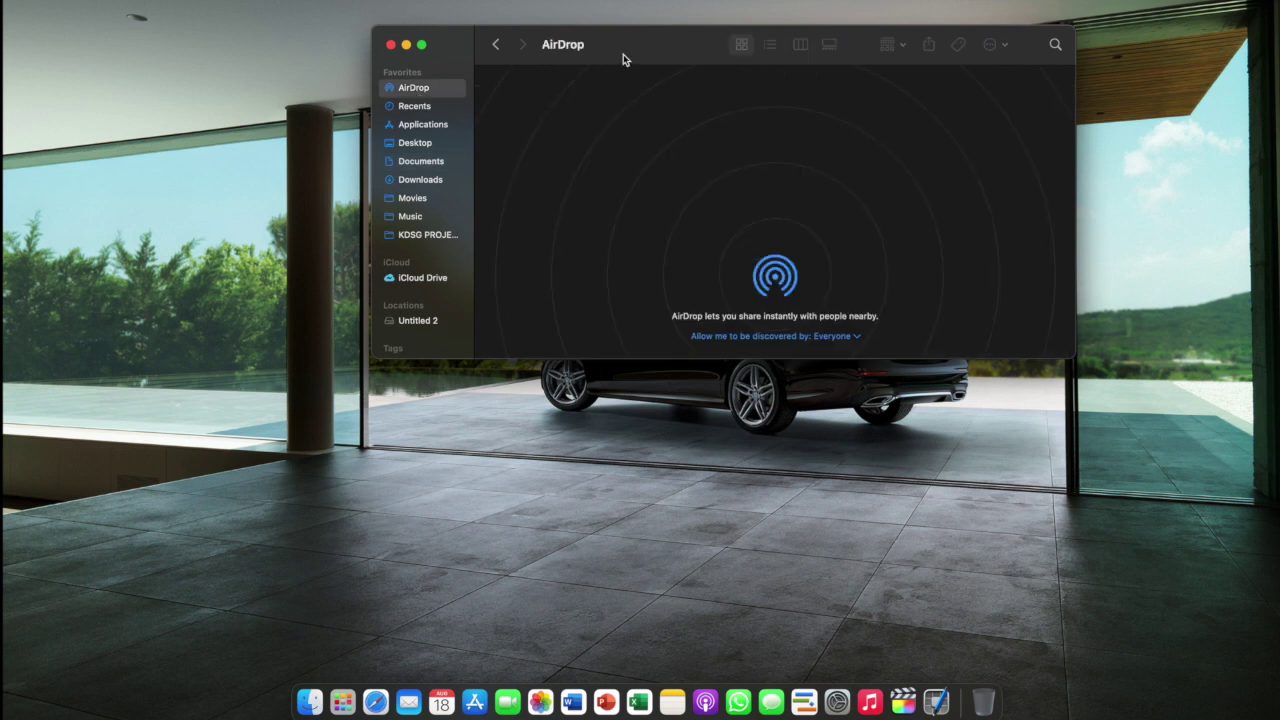
pyautogui.moveTo(623, 54); pyautogui.dragTo(586, 103)
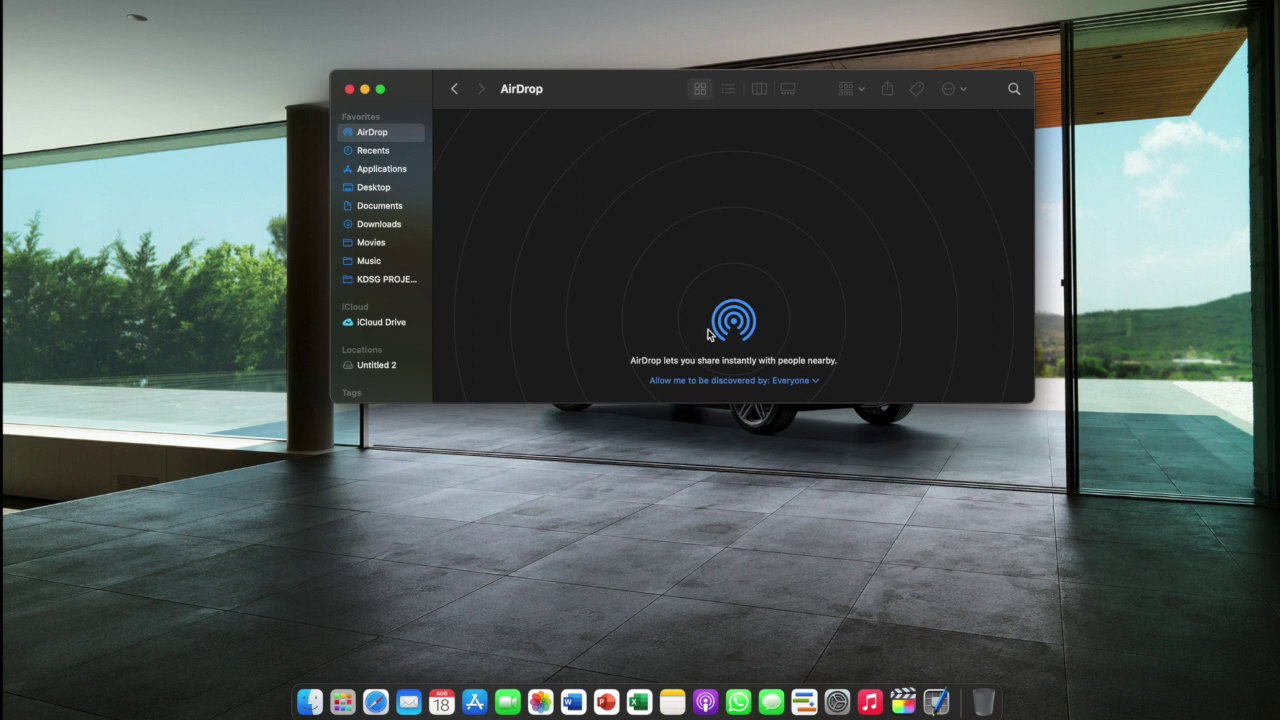
pyautogui.click(456, 89)
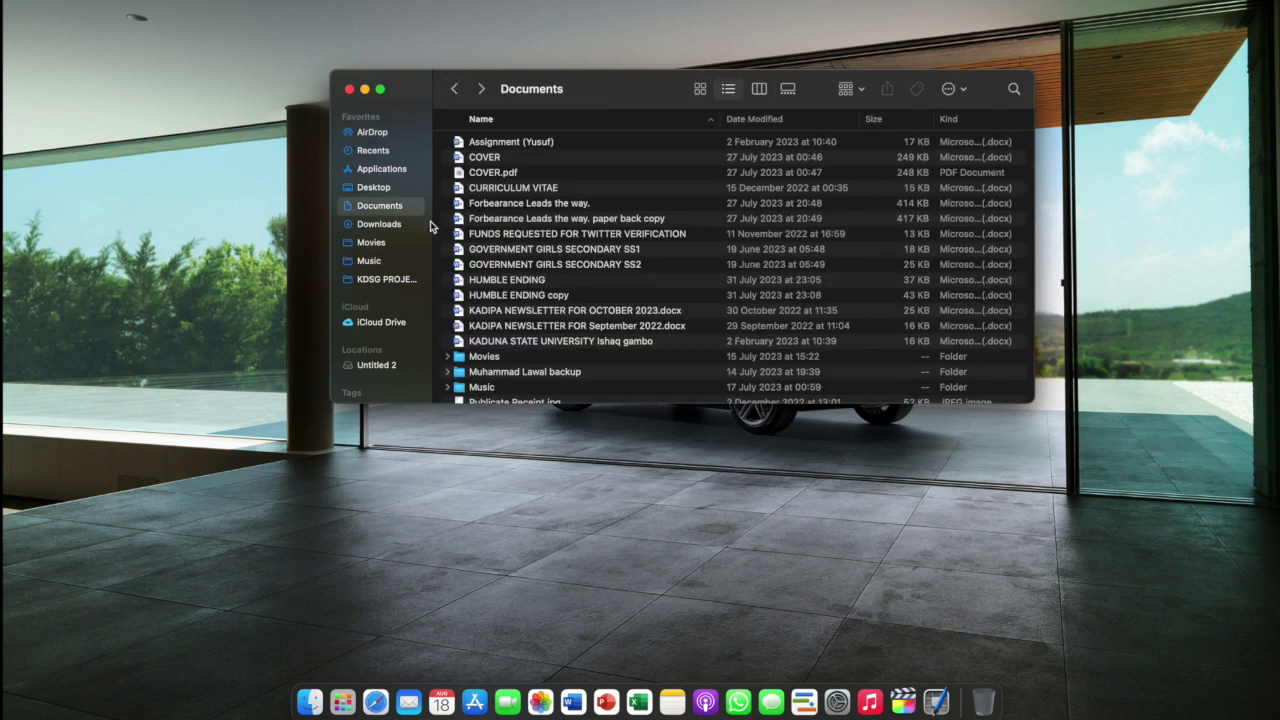
pyautogui.scroll(-5, 430, 228)
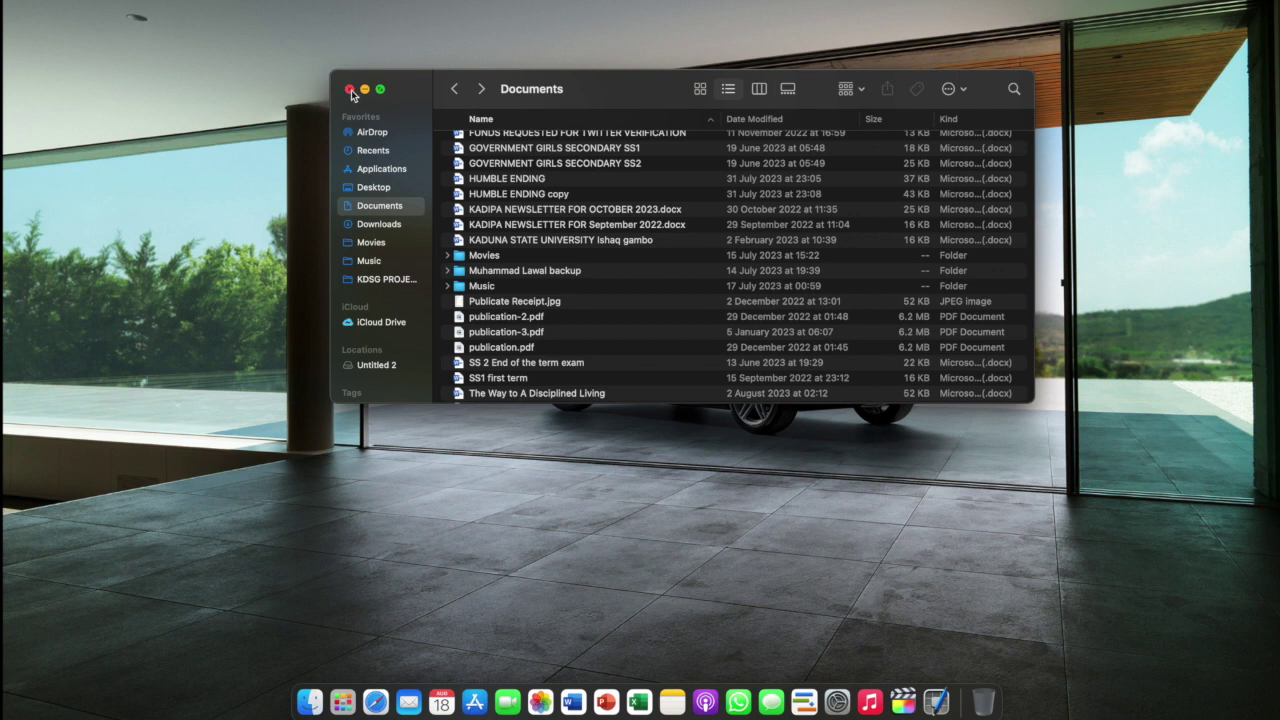
pyautogui.click(349, 90)
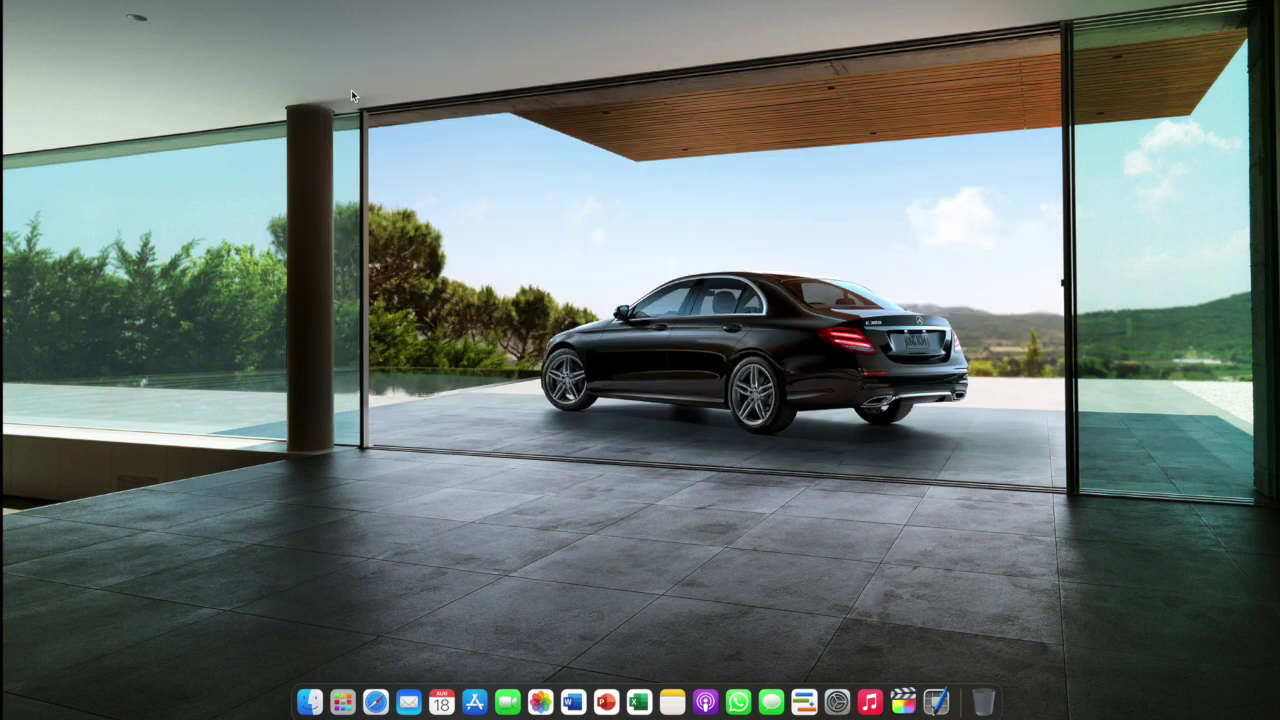